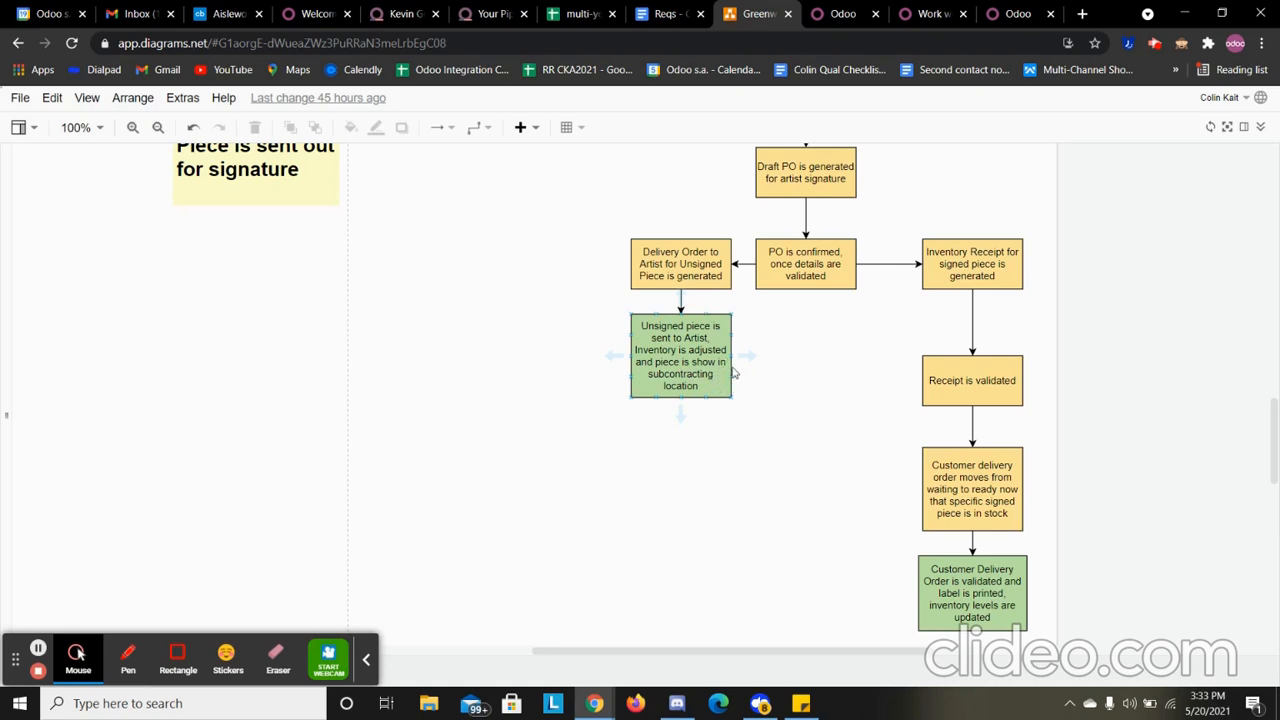
Switch to Odoo and create a sales quotation for Customer X with one Signed Picasso Print.
scroll(700, 372, up, 5)
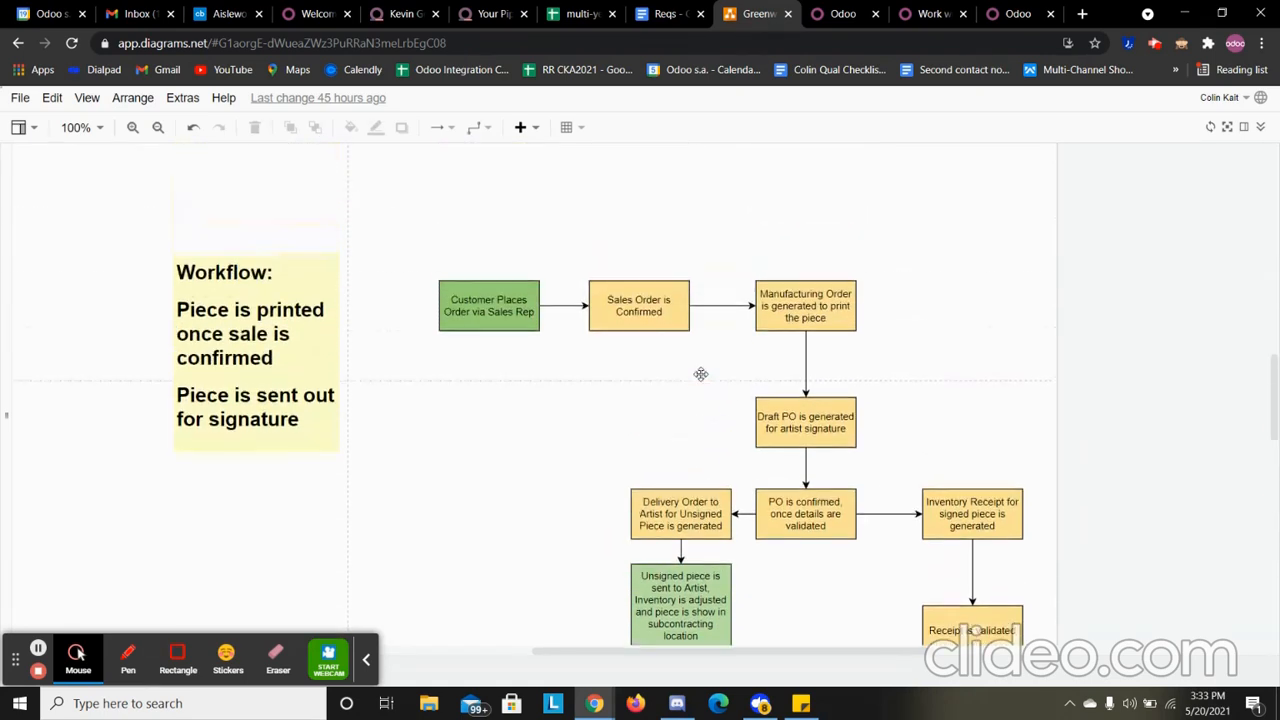
click(832, 7)
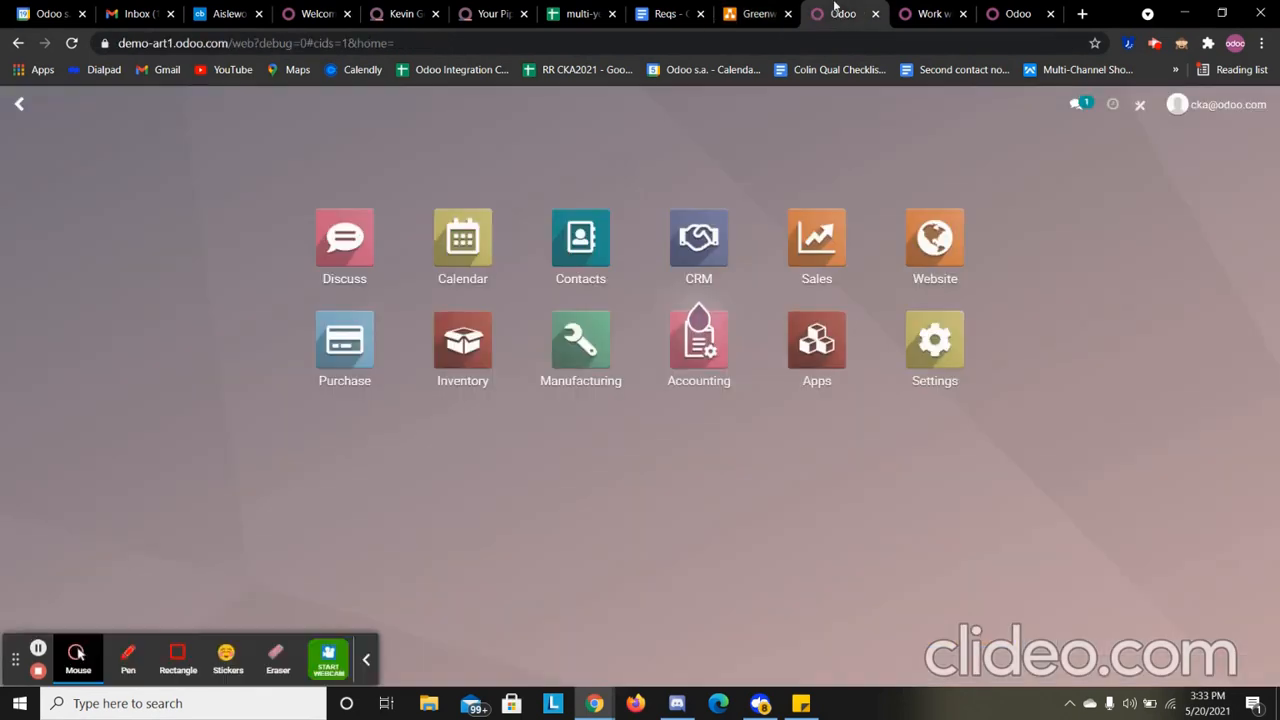
click(830, 236)
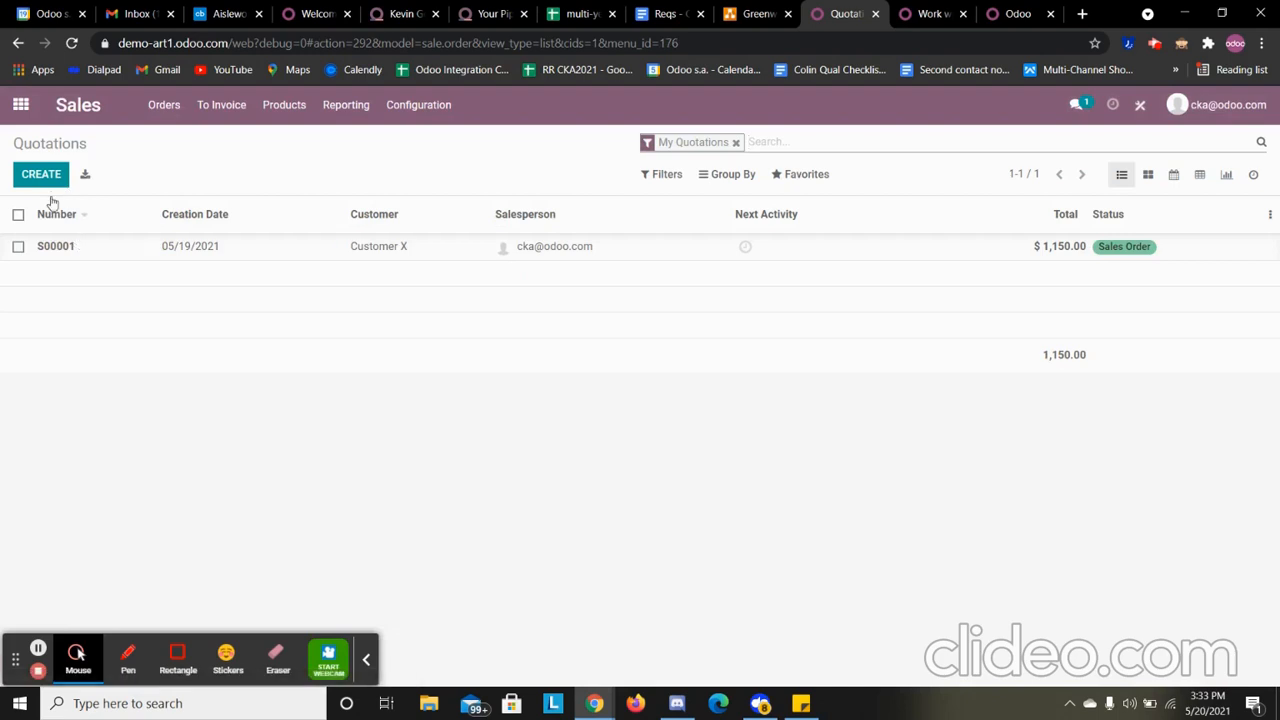
click(46, 182)
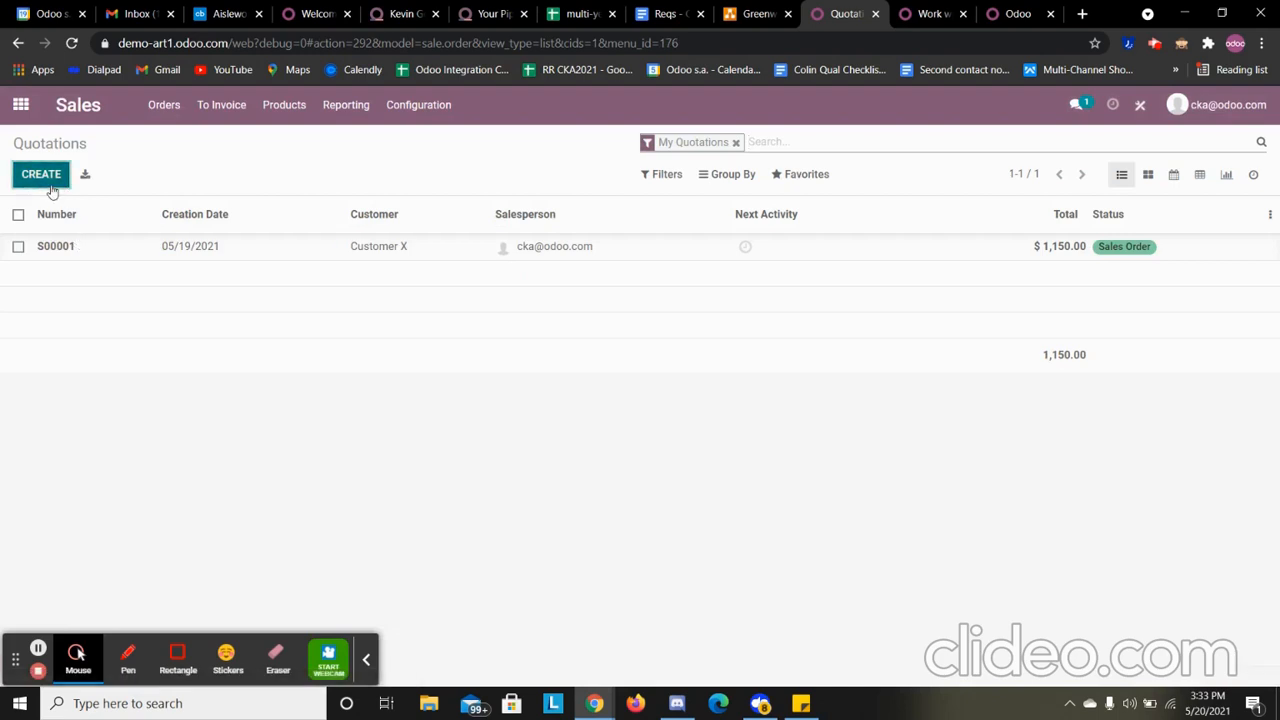
click(232, 364)
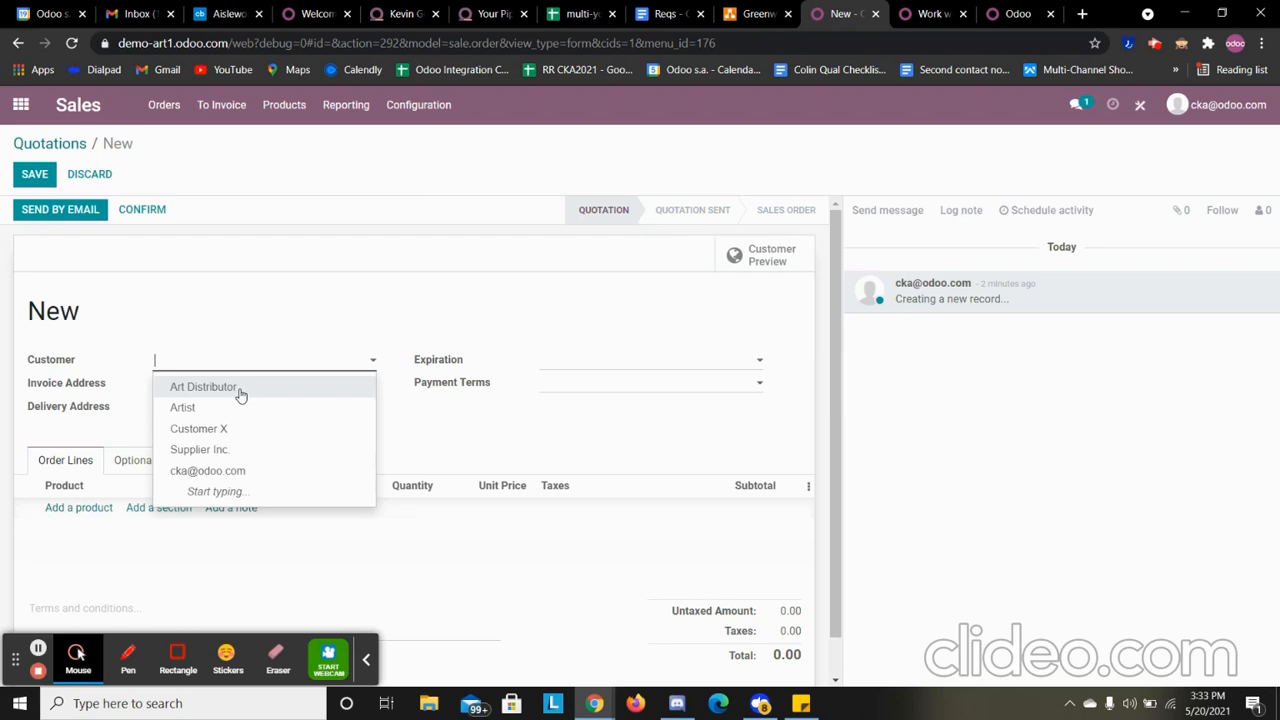
click(199, 428)
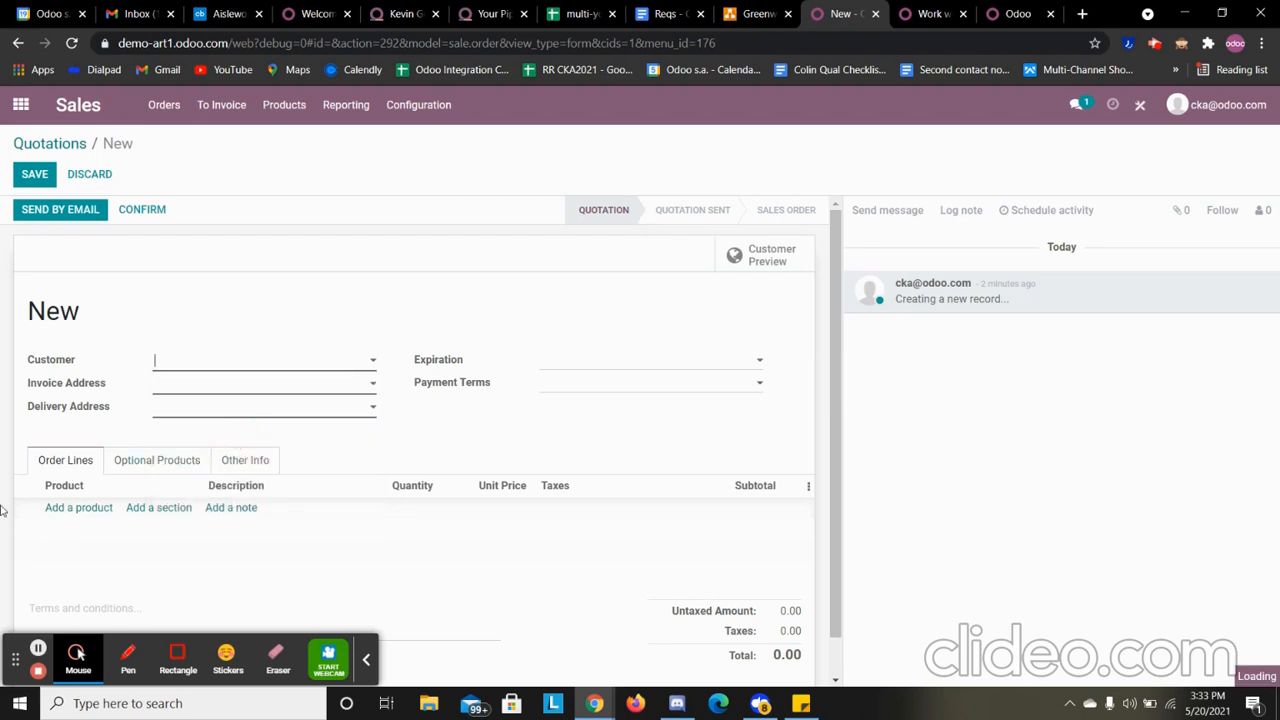
click(103, 511)
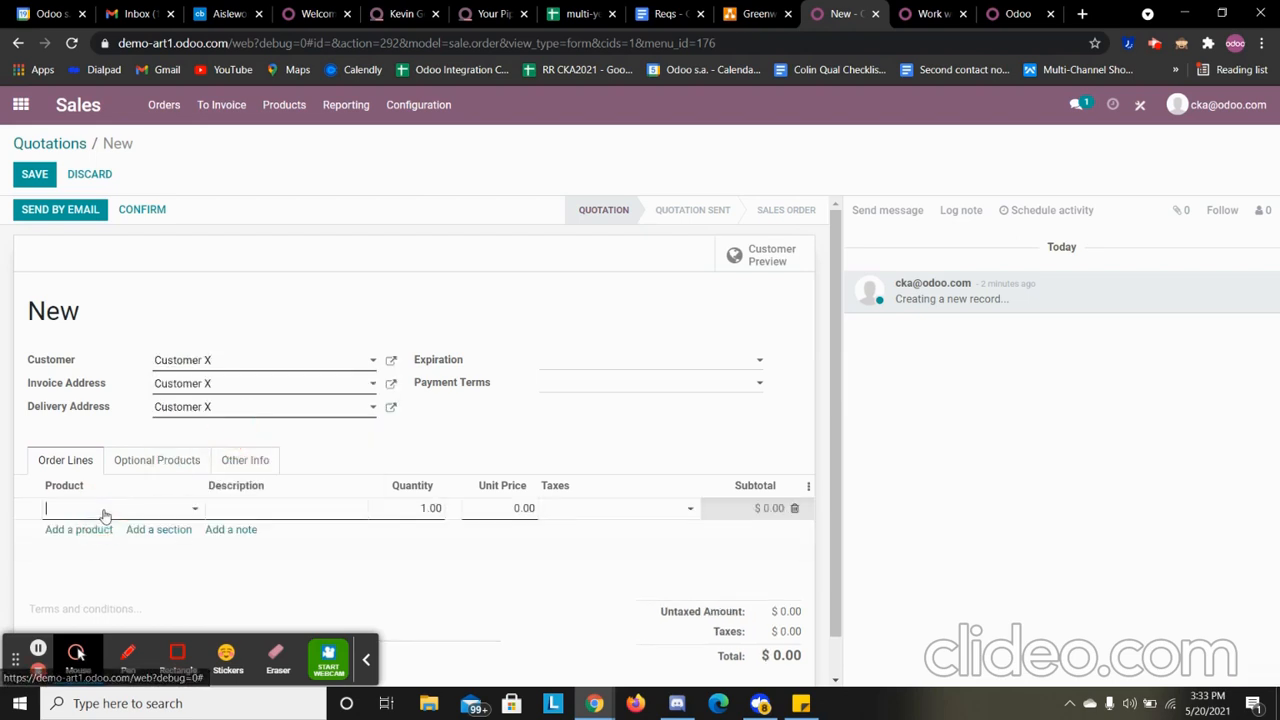
click(113, 553)
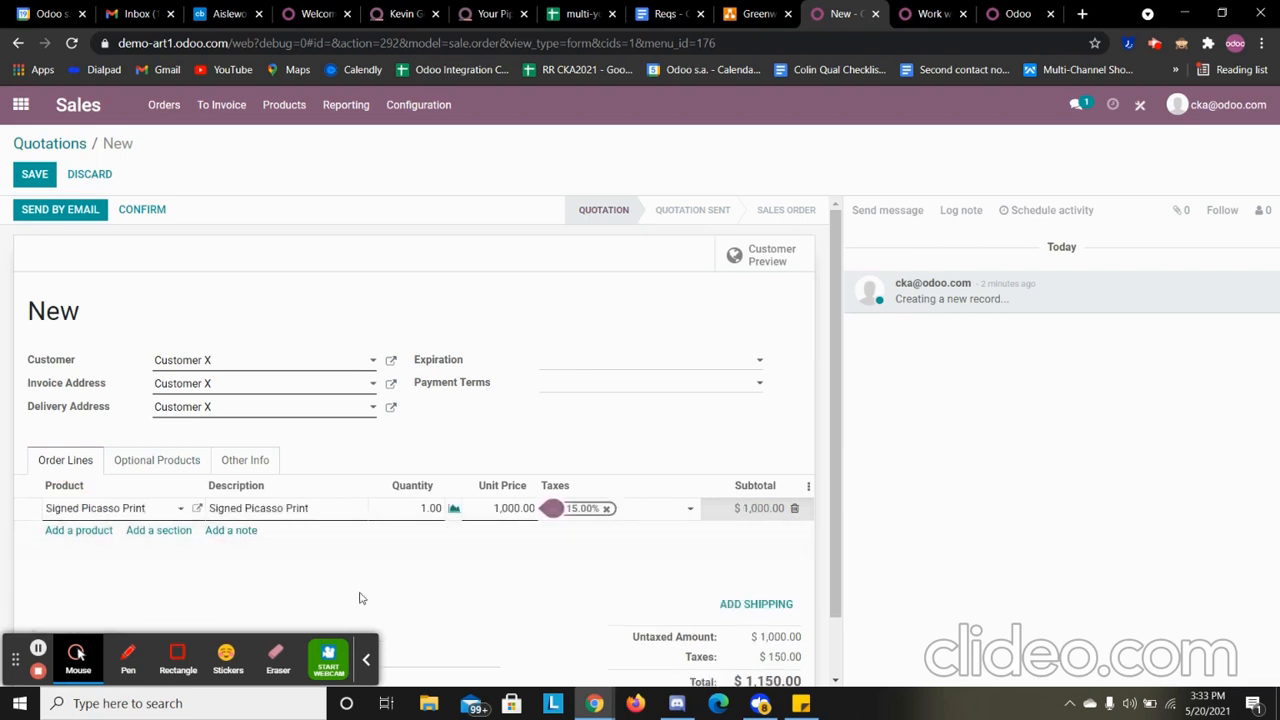
Save the quotation and send it to Customer X by email.
click(20, 179)
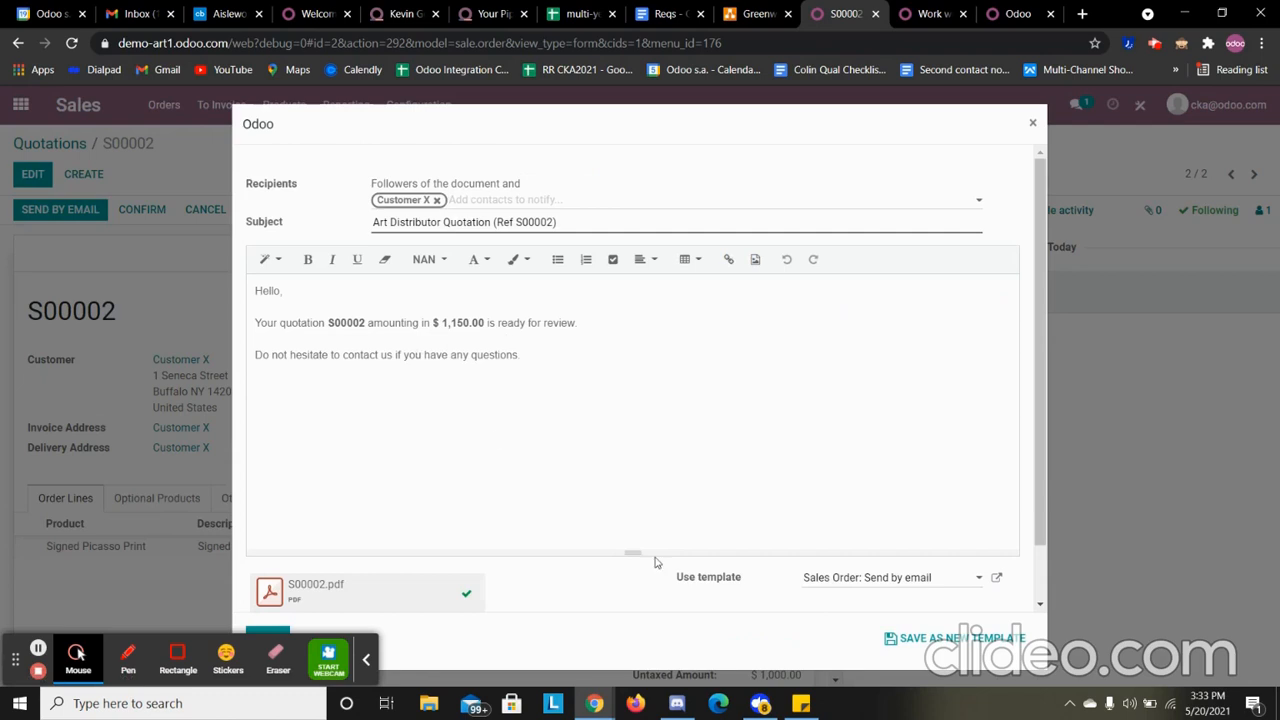
click(368, 655)
click(268, 638)
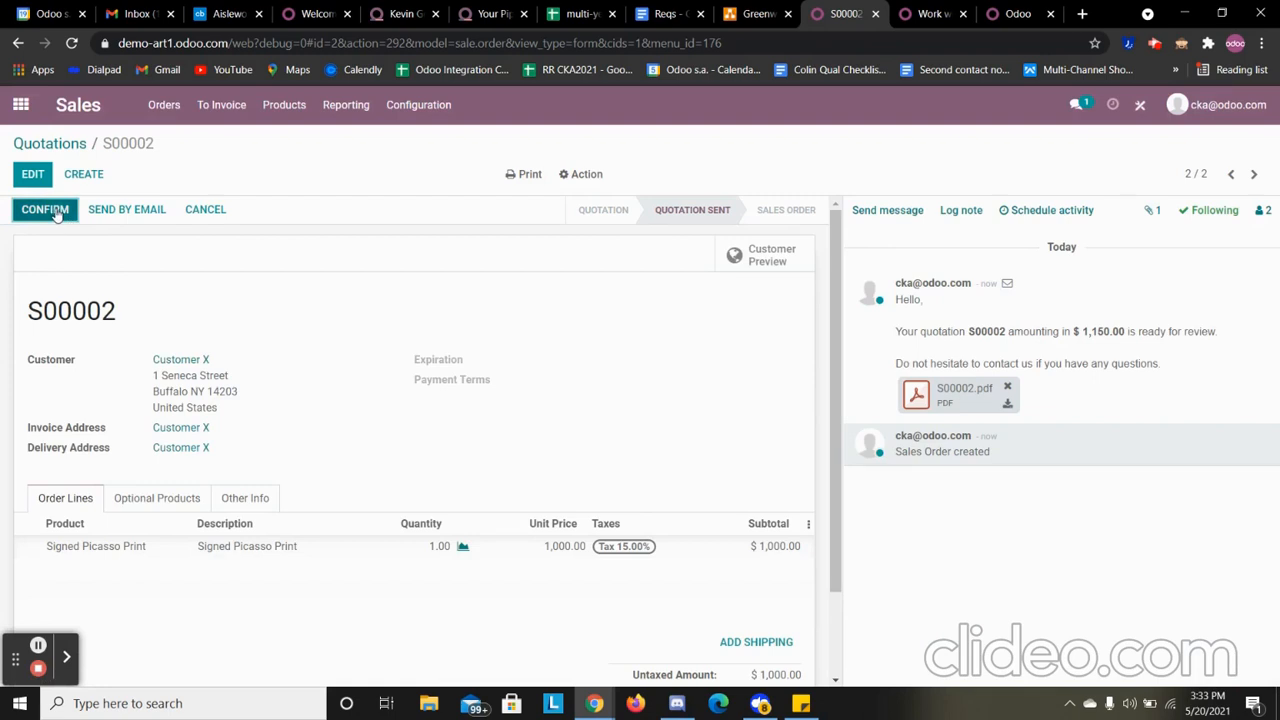
Add UPS US as the quotation's shipping method, using the carrier's calculated rate.
click(756, 257)
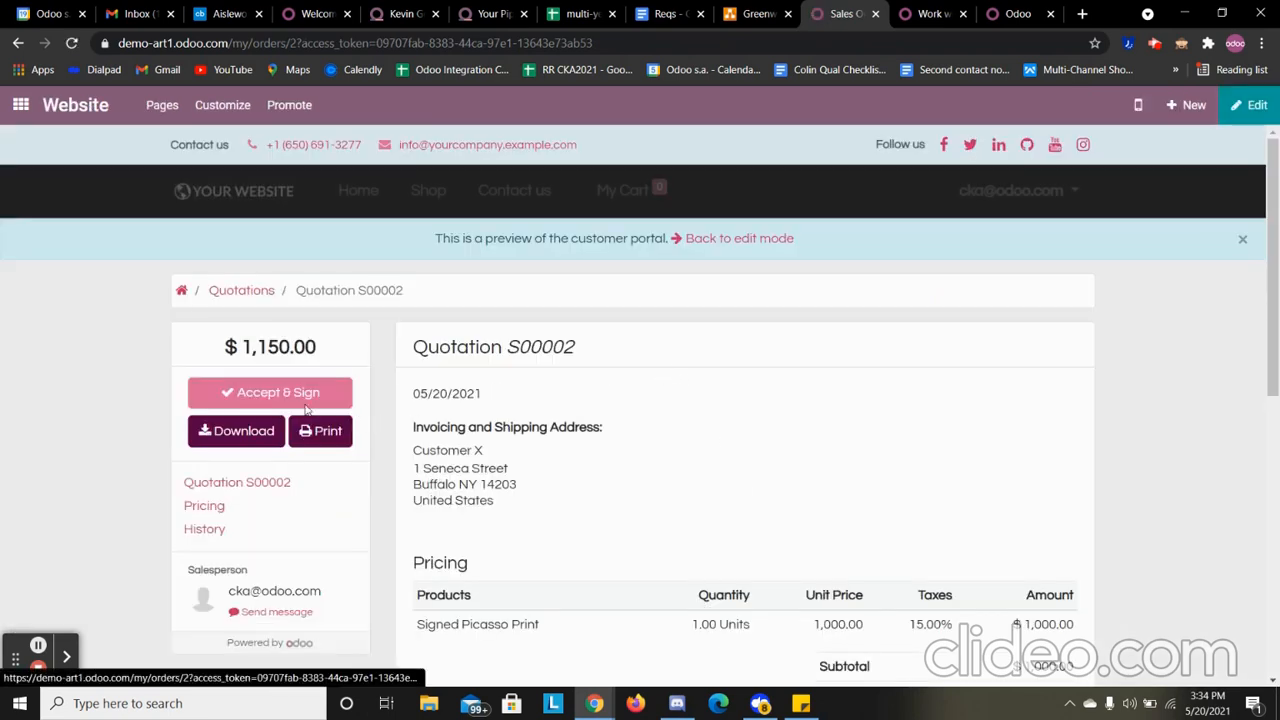
click(283, 394)
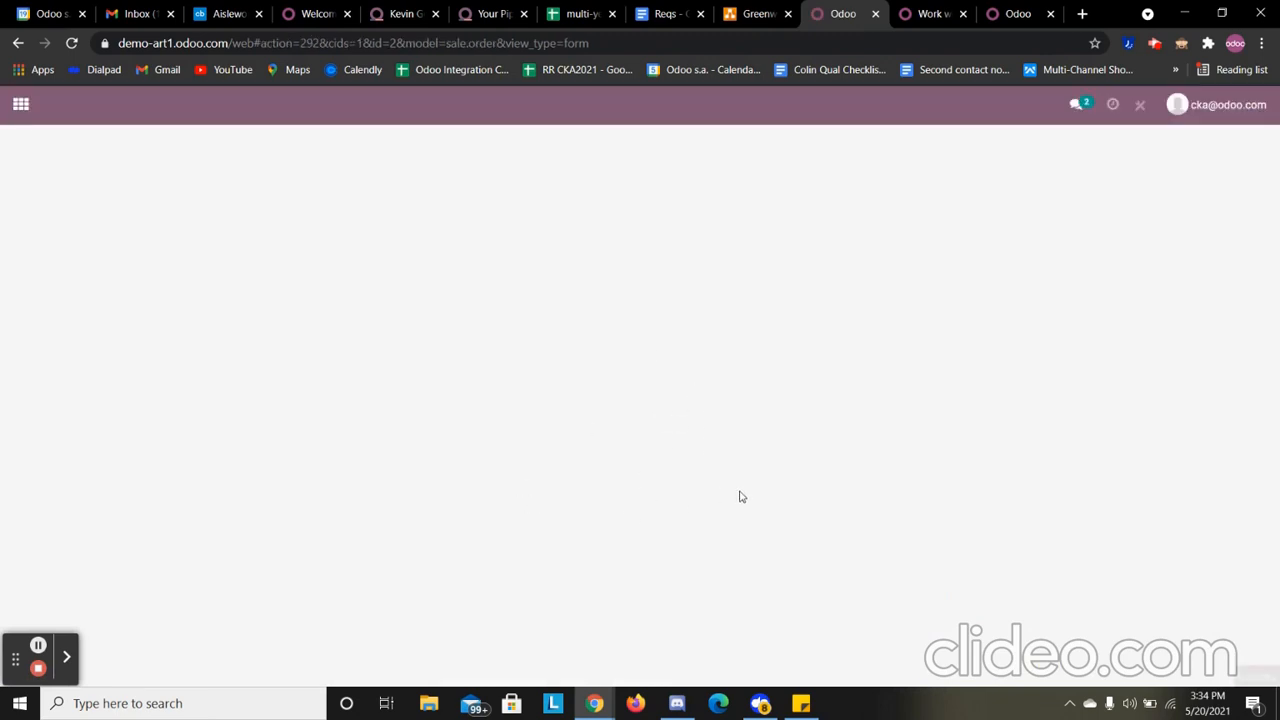
click(757, 559)
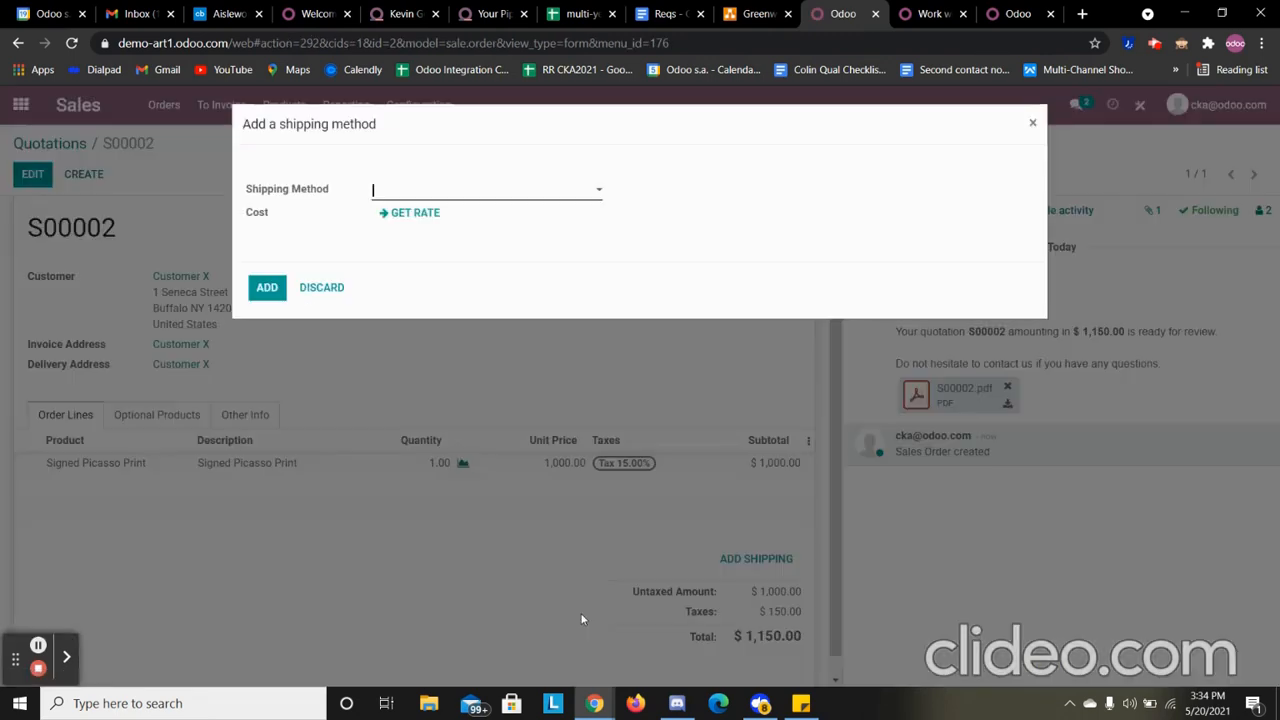
click(535, 200)
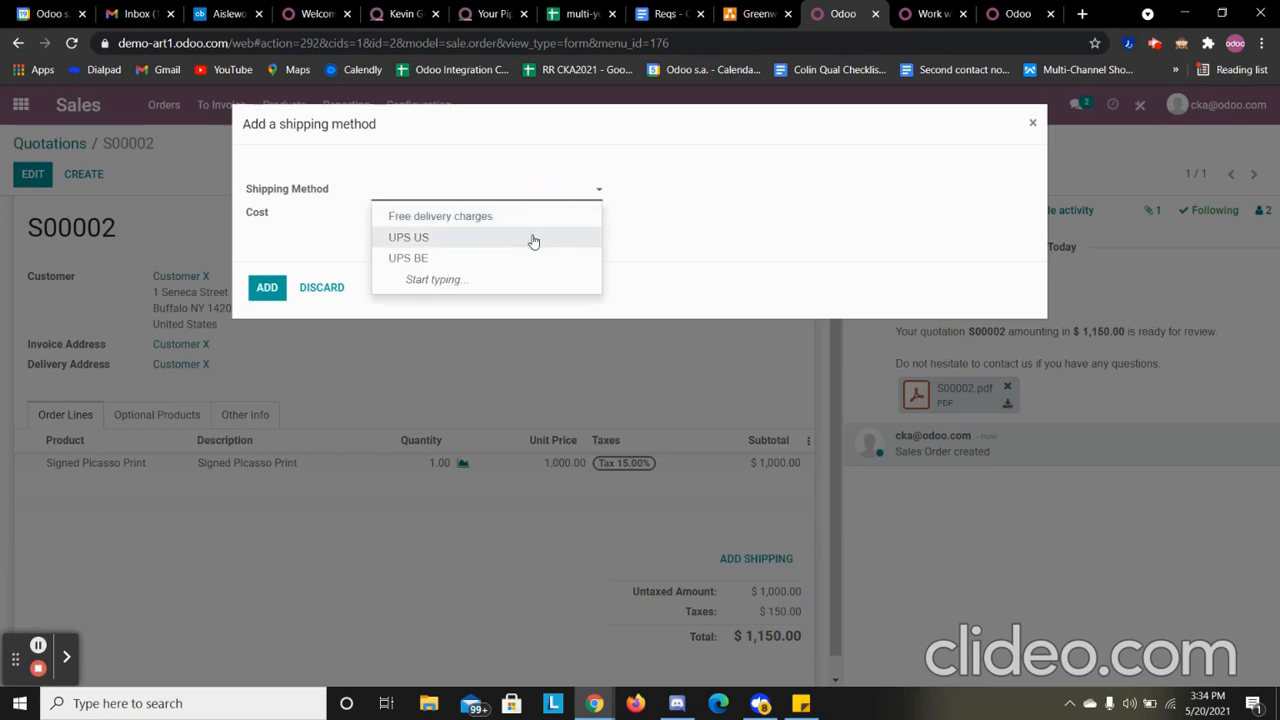
click(531, 236)
click(559, 222)
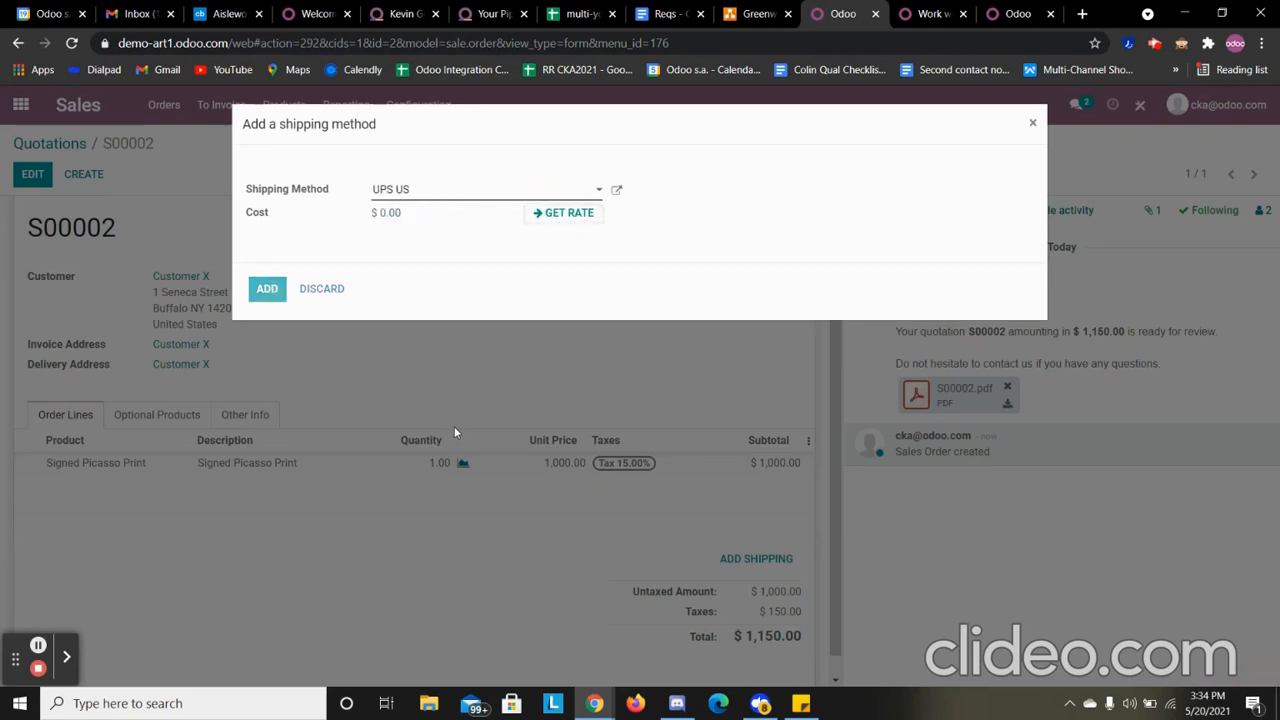
click(267, 289)
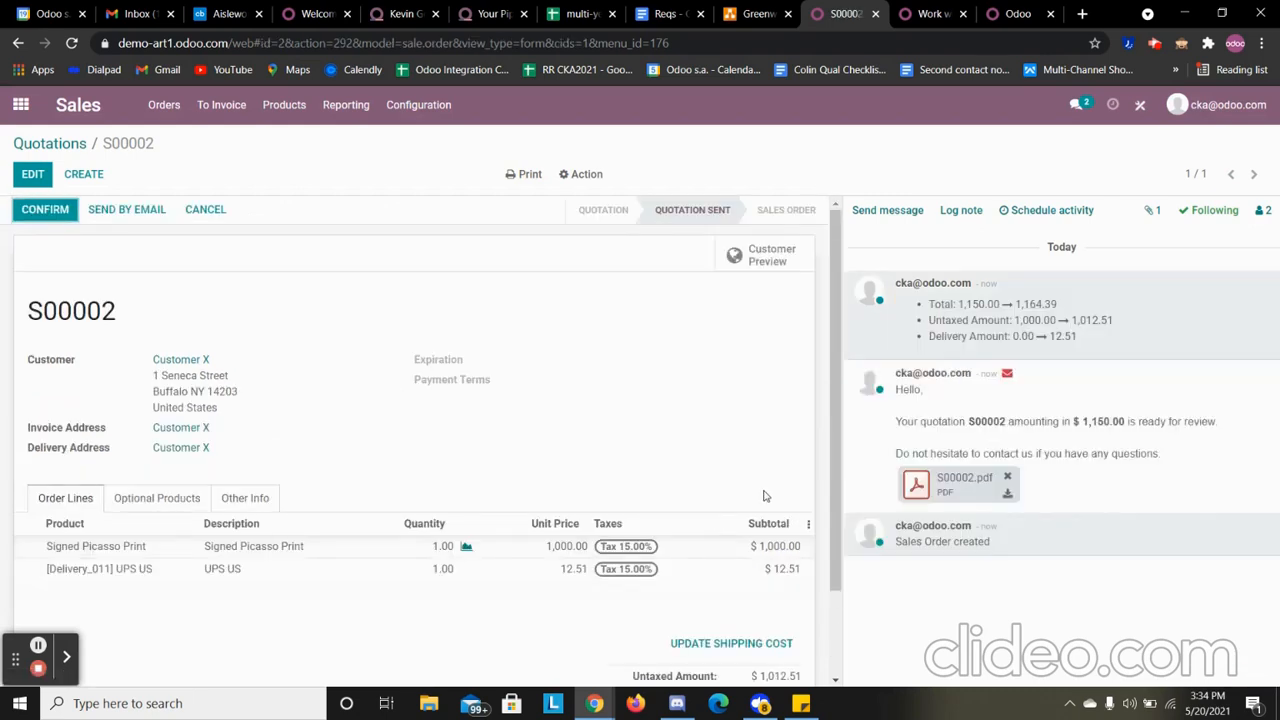
Accept and sign the quotation in the customer preview, drawing the signature, and return to the sales order in edit mode.
scroll(534, 591, down, 1)
scroll(520, 522, up, 1)
click(752, 256)
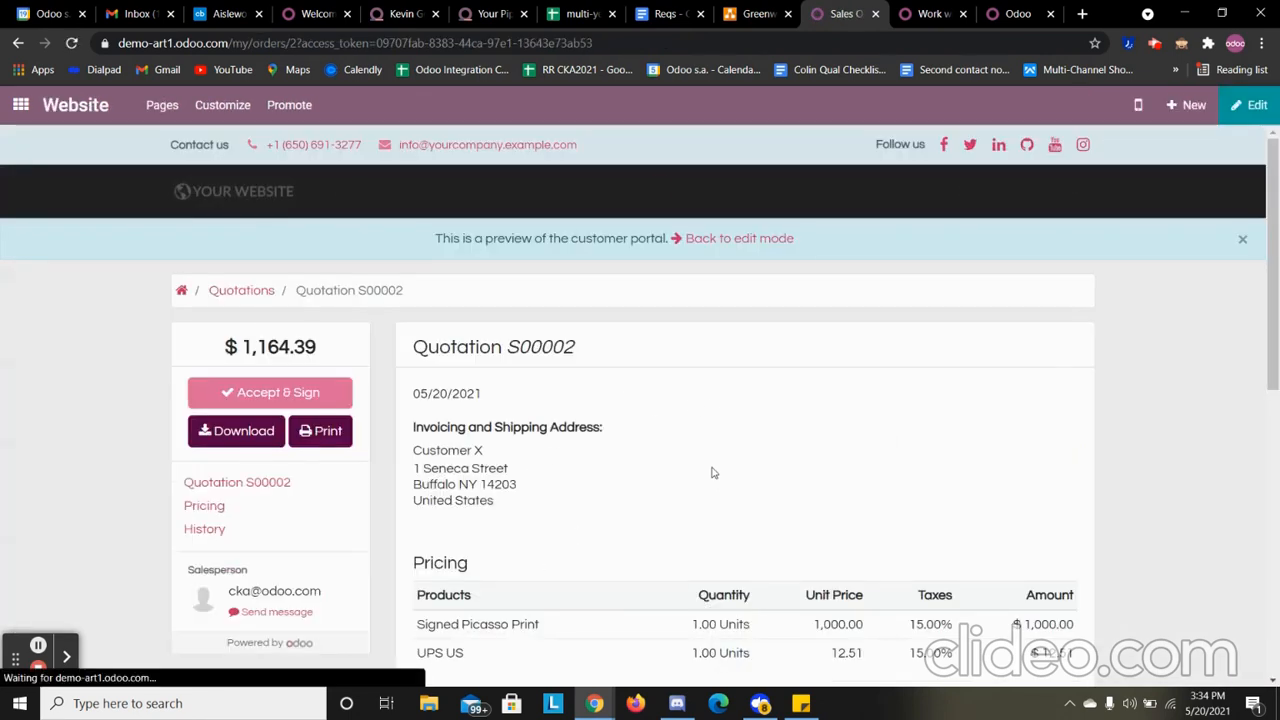
scroll(620, 532, down, 1)
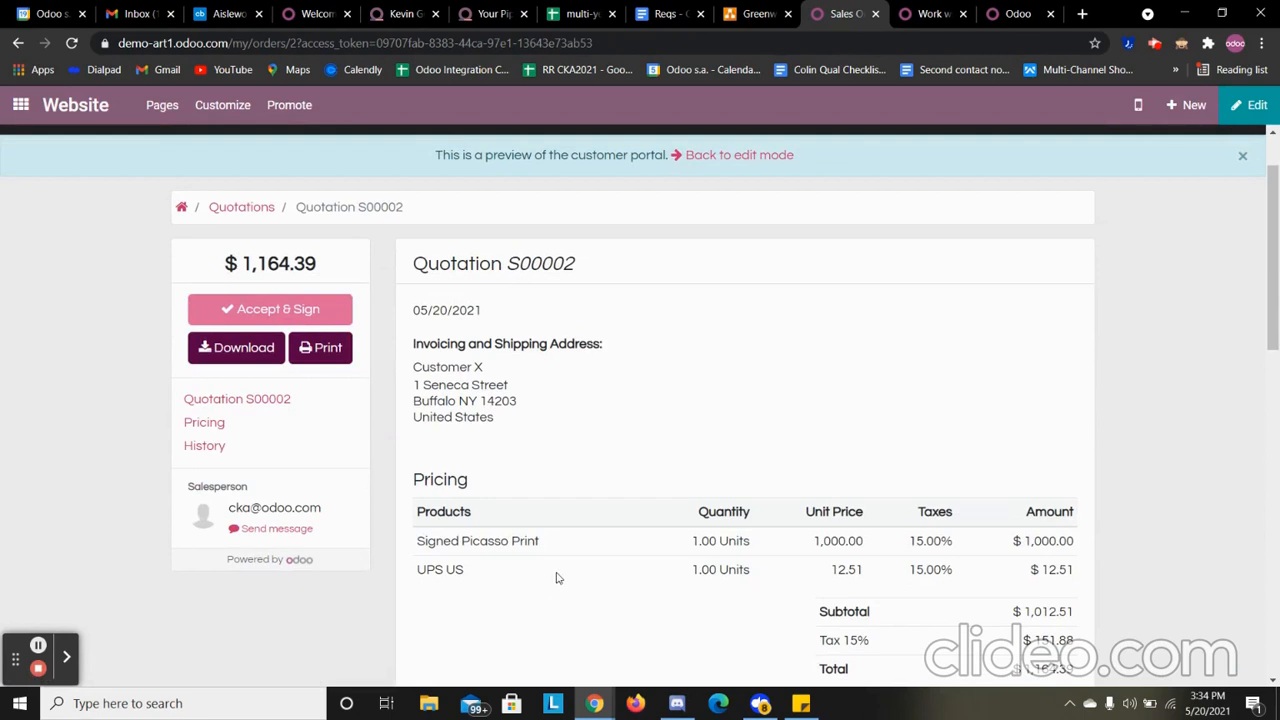
scroll(640, 585, up, 1)
click(307, 393)
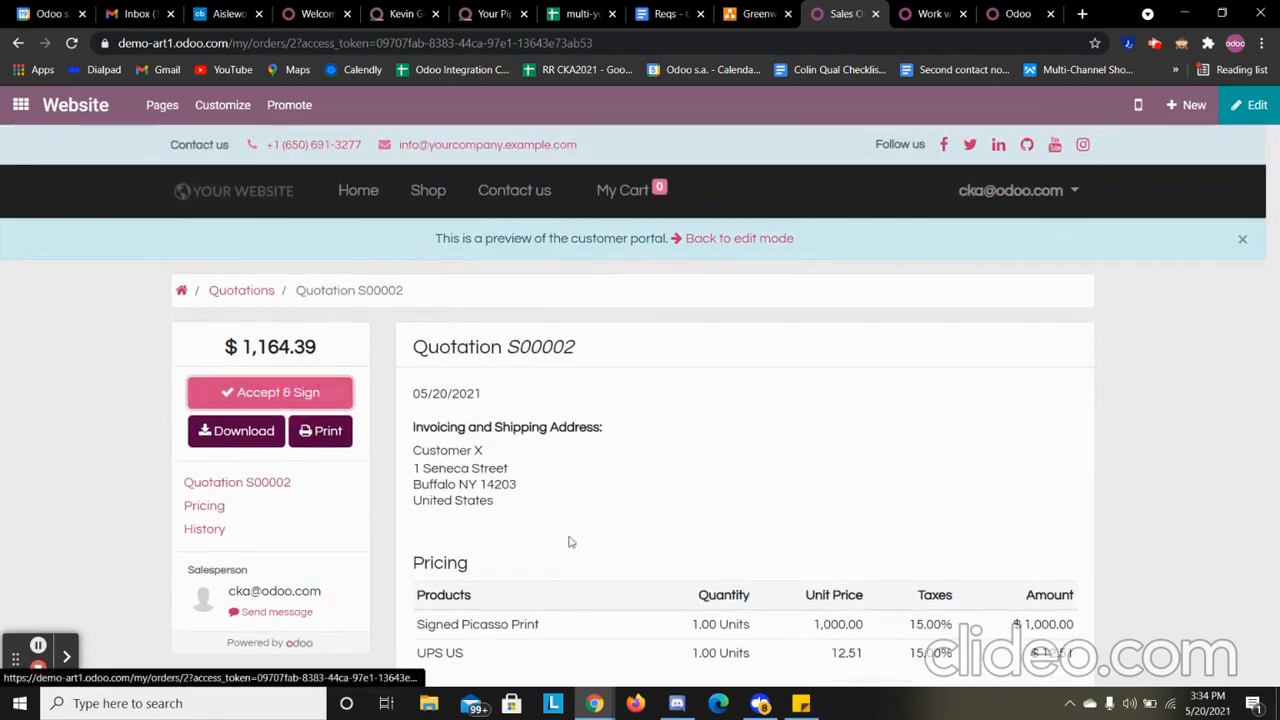
drag(484, 456, 733, 470)
click(809, 591)
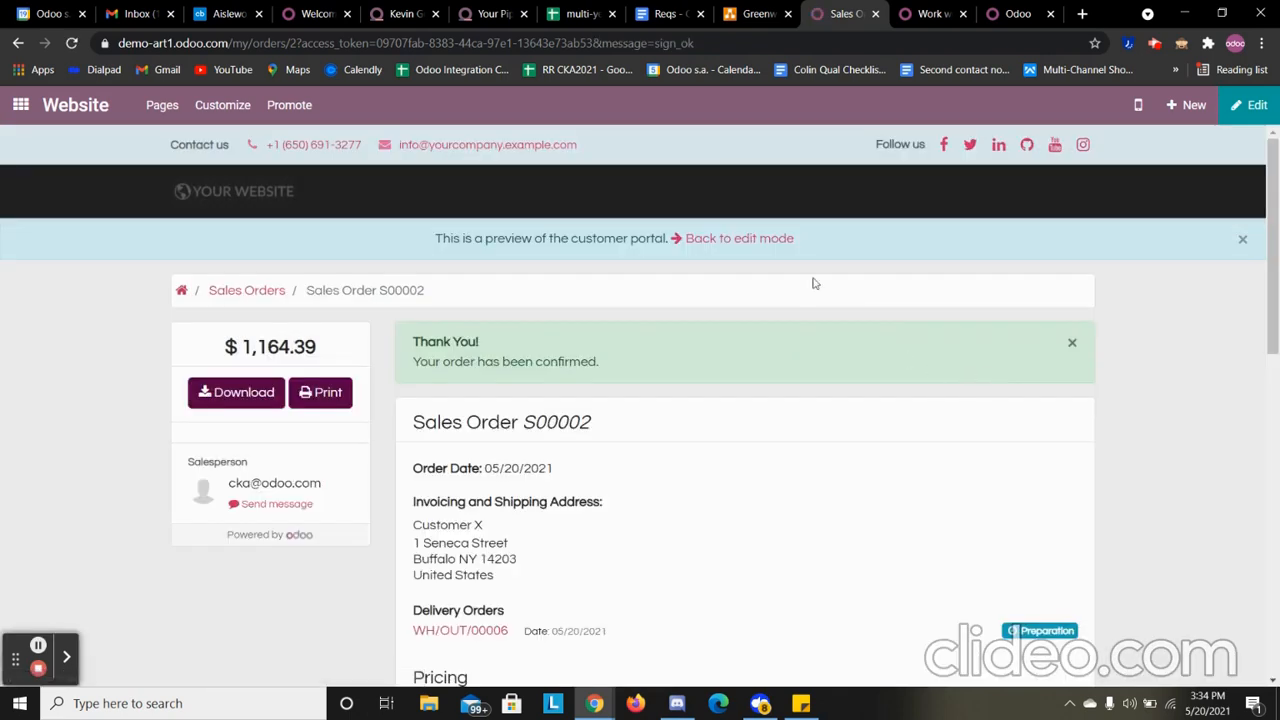
click(740, 238)
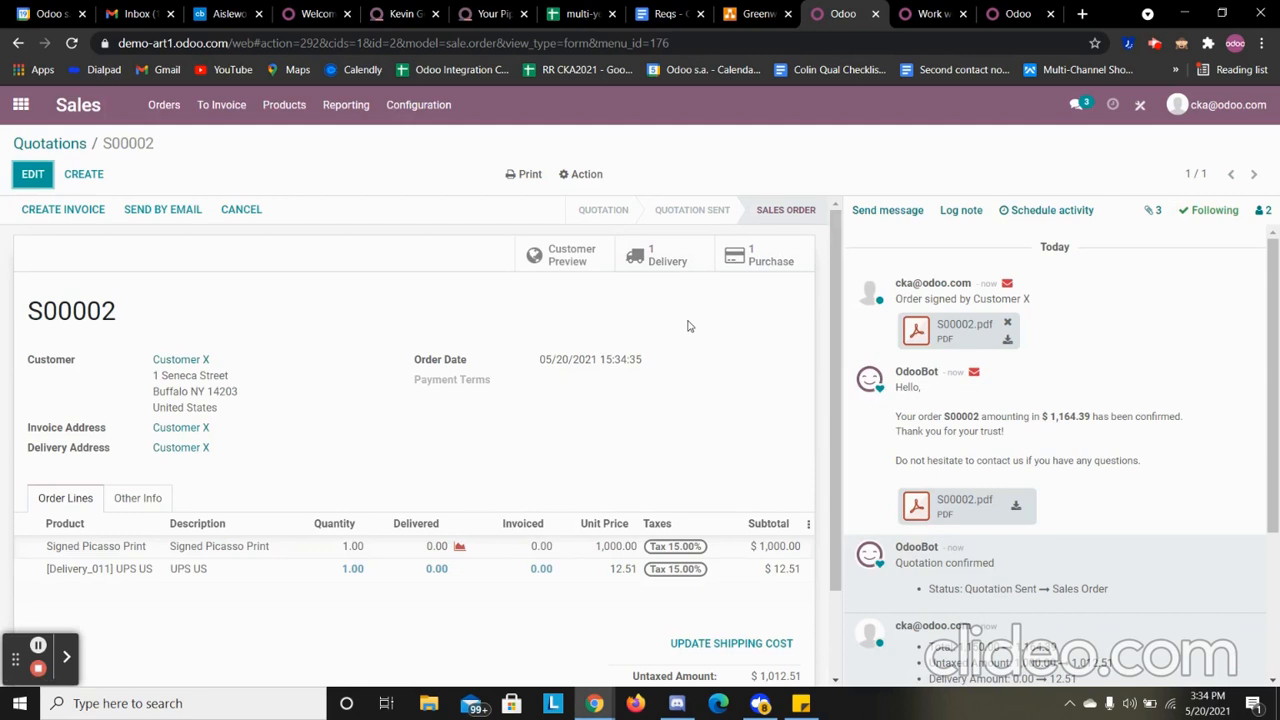
Open the purchase linked to the sales order, set the Signed Picasso Print's unit price to 100 and save.
click(787, 264)
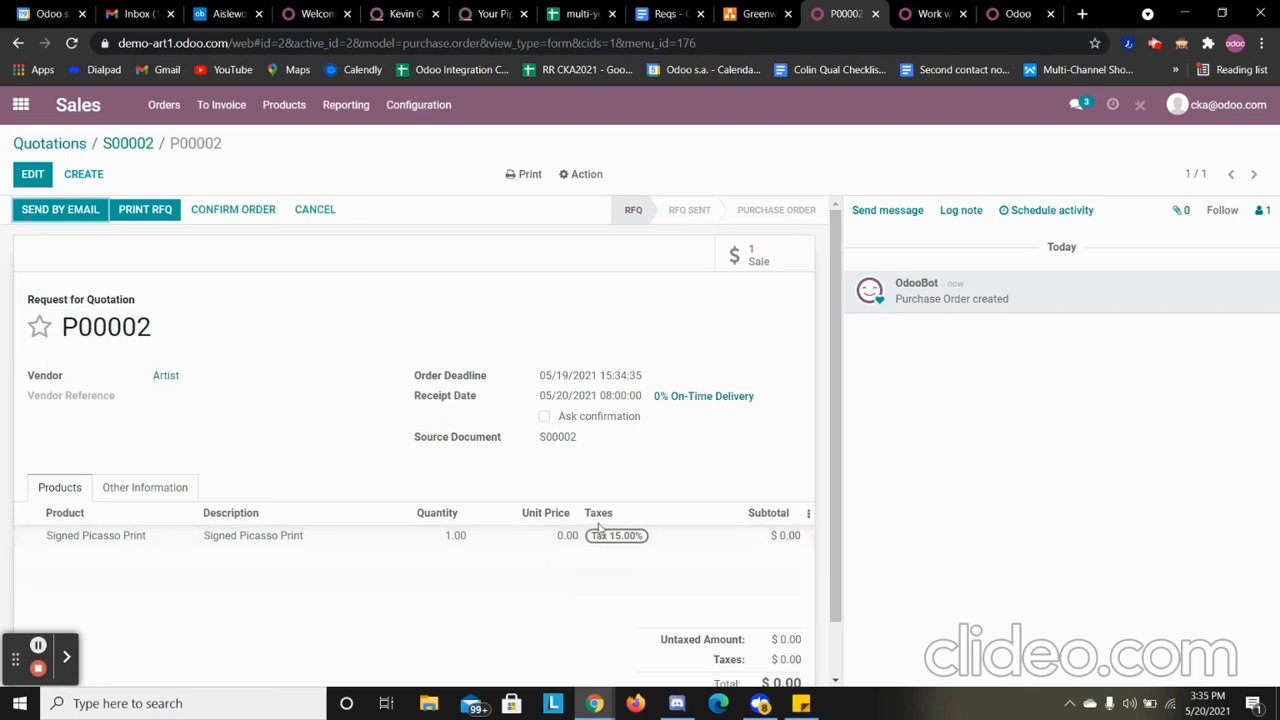
click(27, 174)
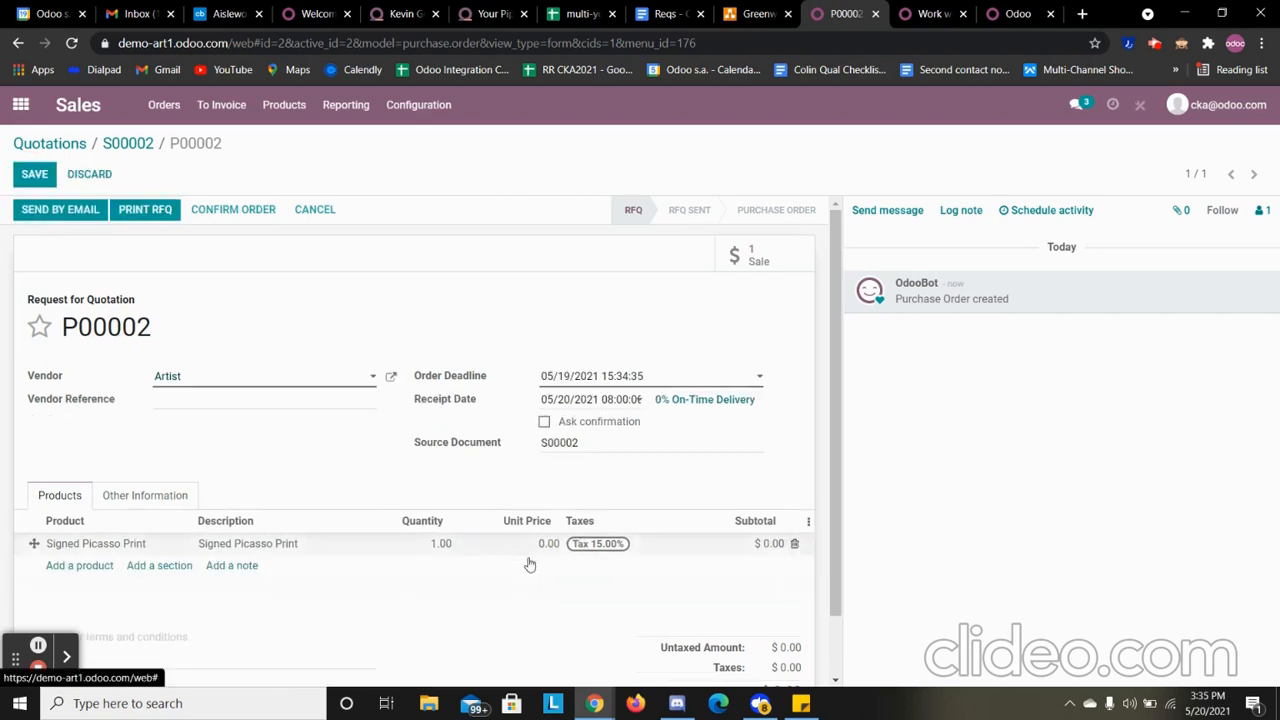
click(549, 552)
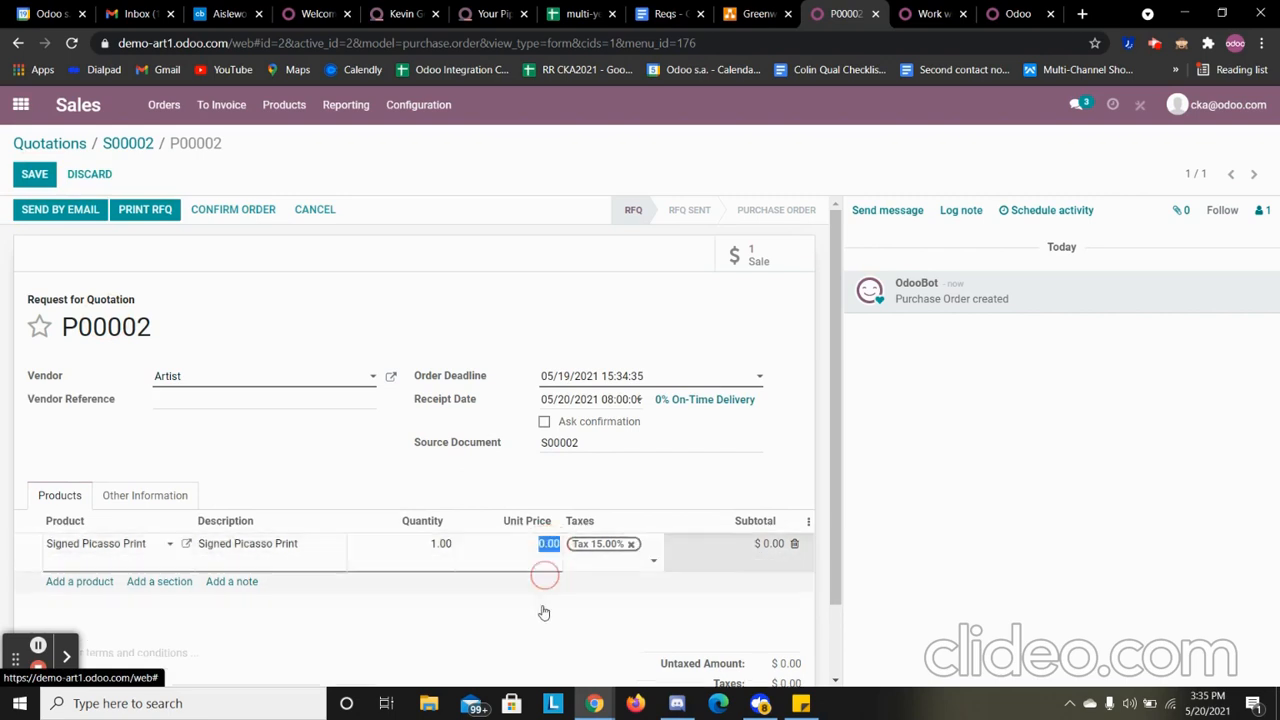
text(100)
click(578, 483)
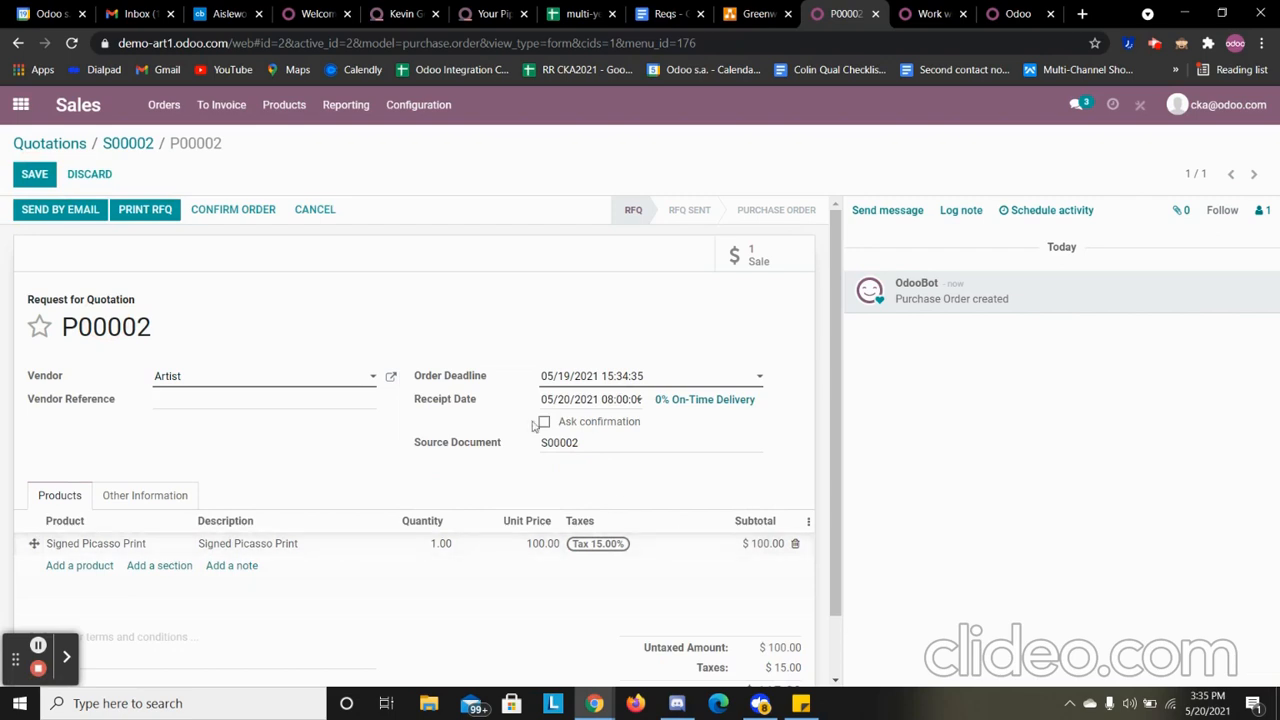
click(50, 180)
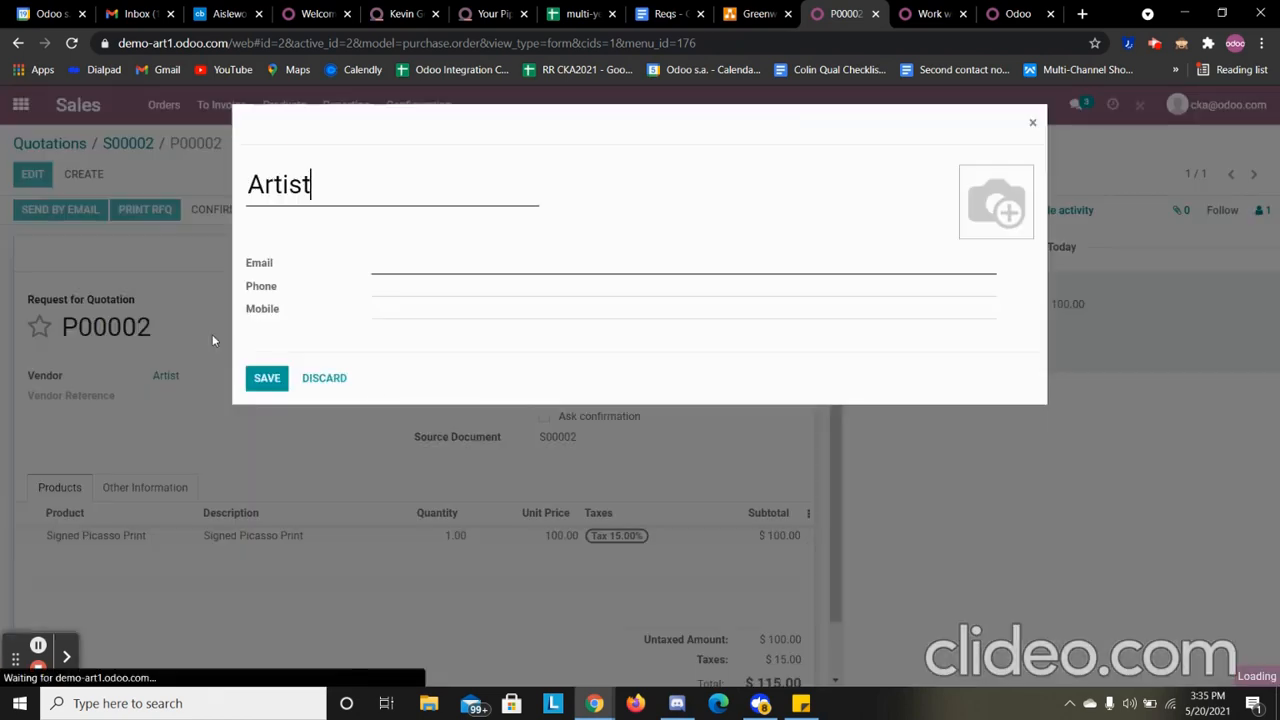
Send the request for quotation to the Artist vendor, filling in the vendor's missing email address, and confirm the purchase order.
click(419, 268)
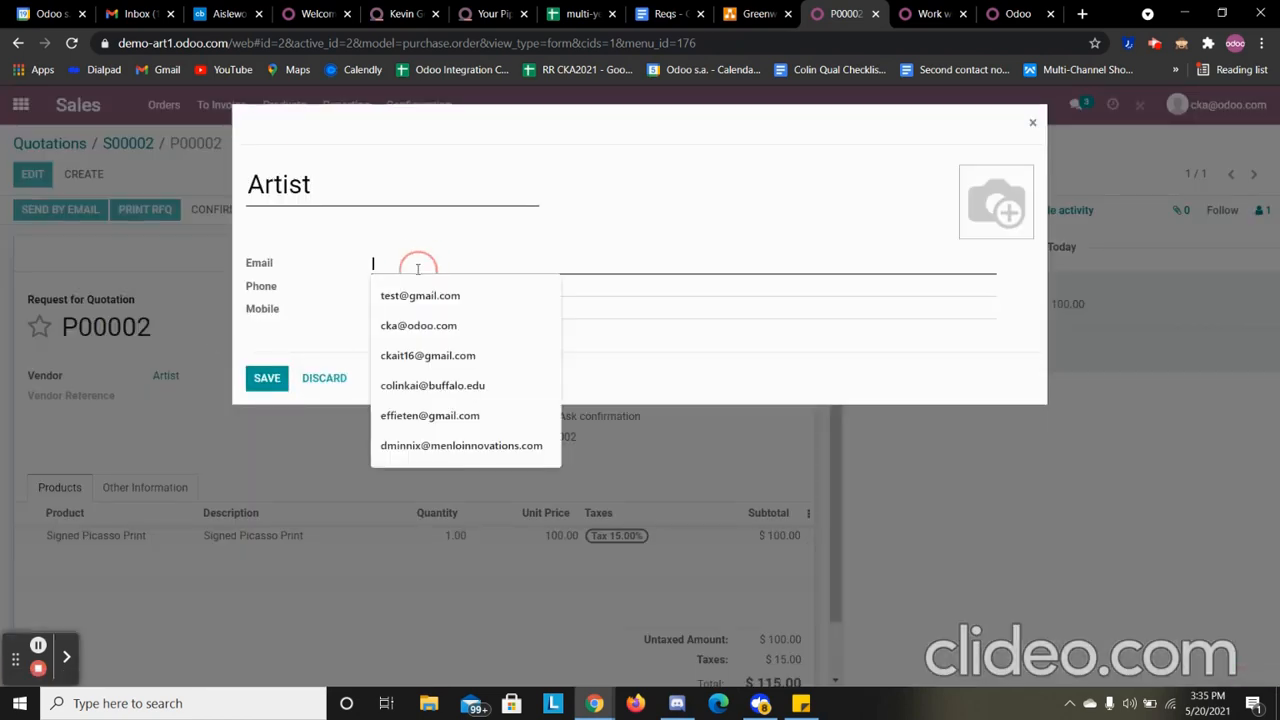
click(415, 293)
click(267, 378)
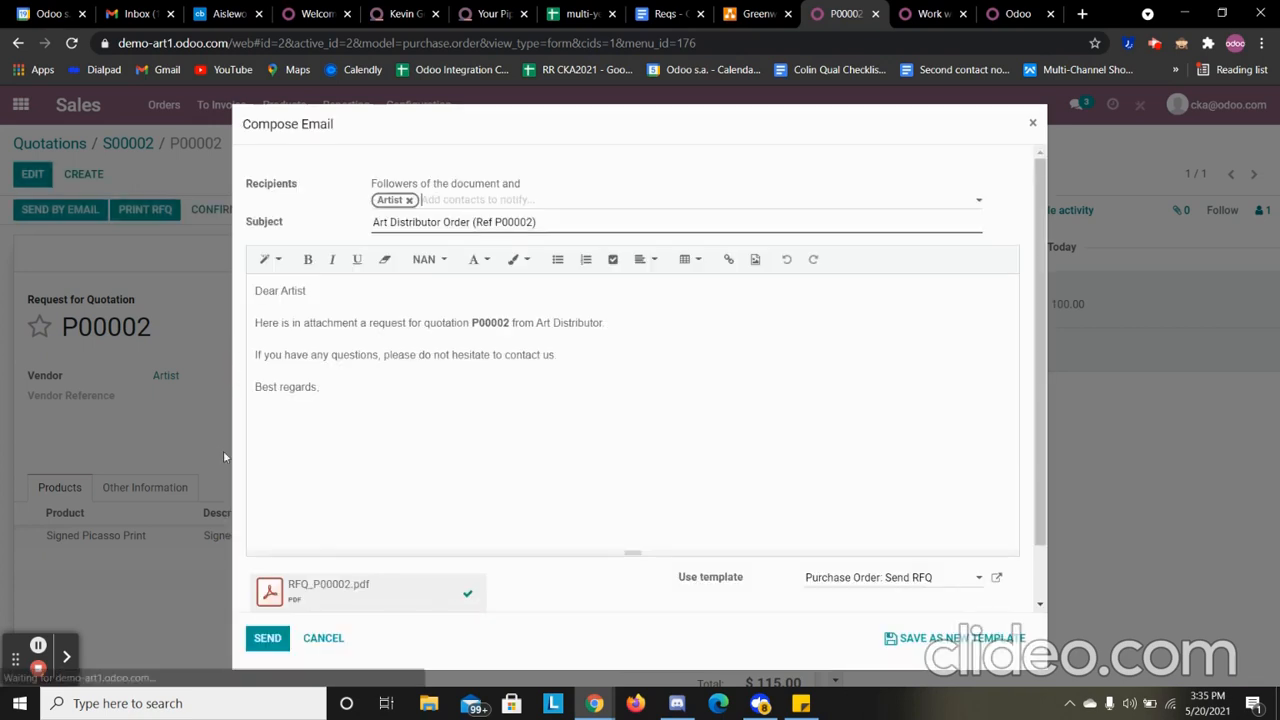
click(267, 637)
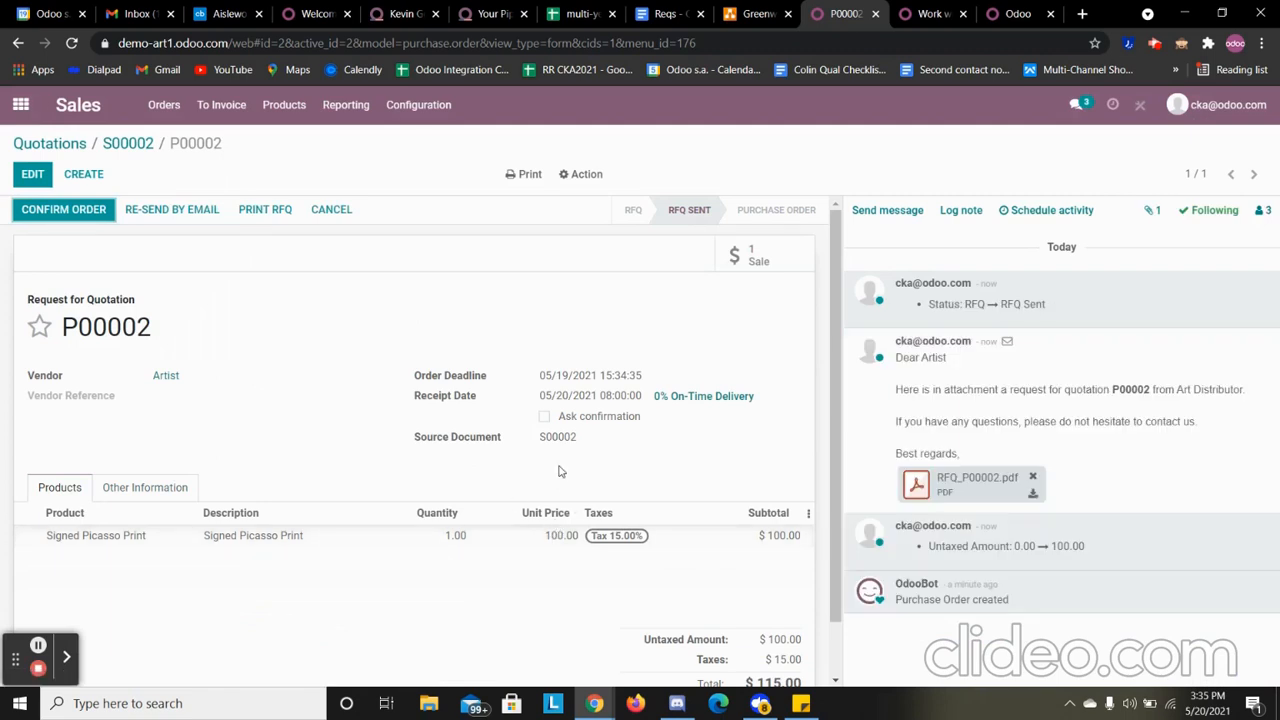
click(63, 210)
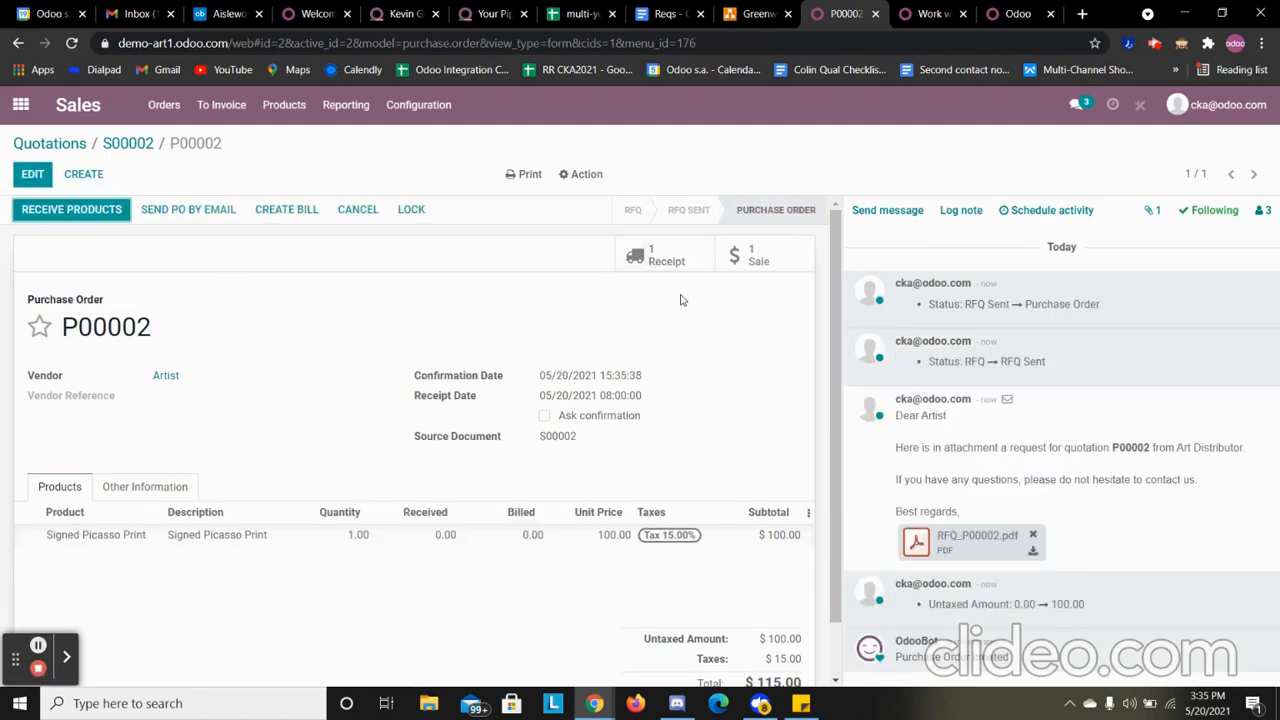
Open Customer X's pending delivery order in Inventory, removing the Ready filter to find it, and check its availability.
click(20, 104)
click(462, 340)
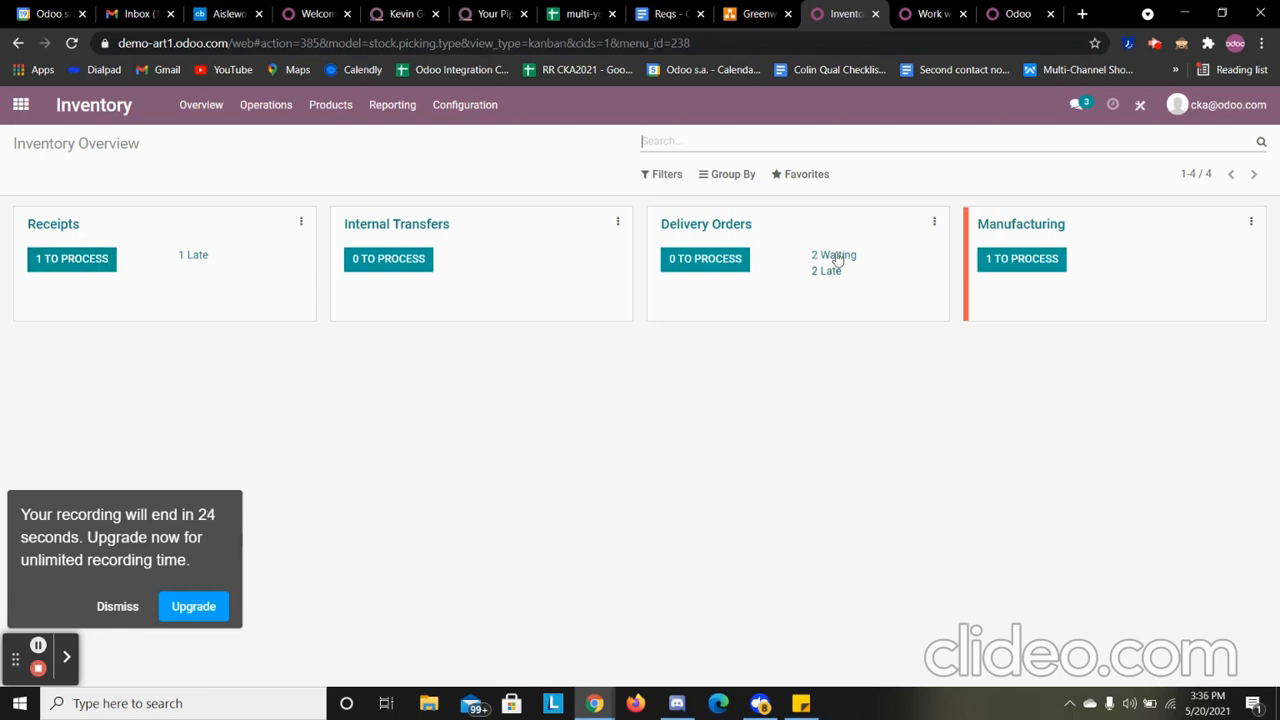
click(725, 262)
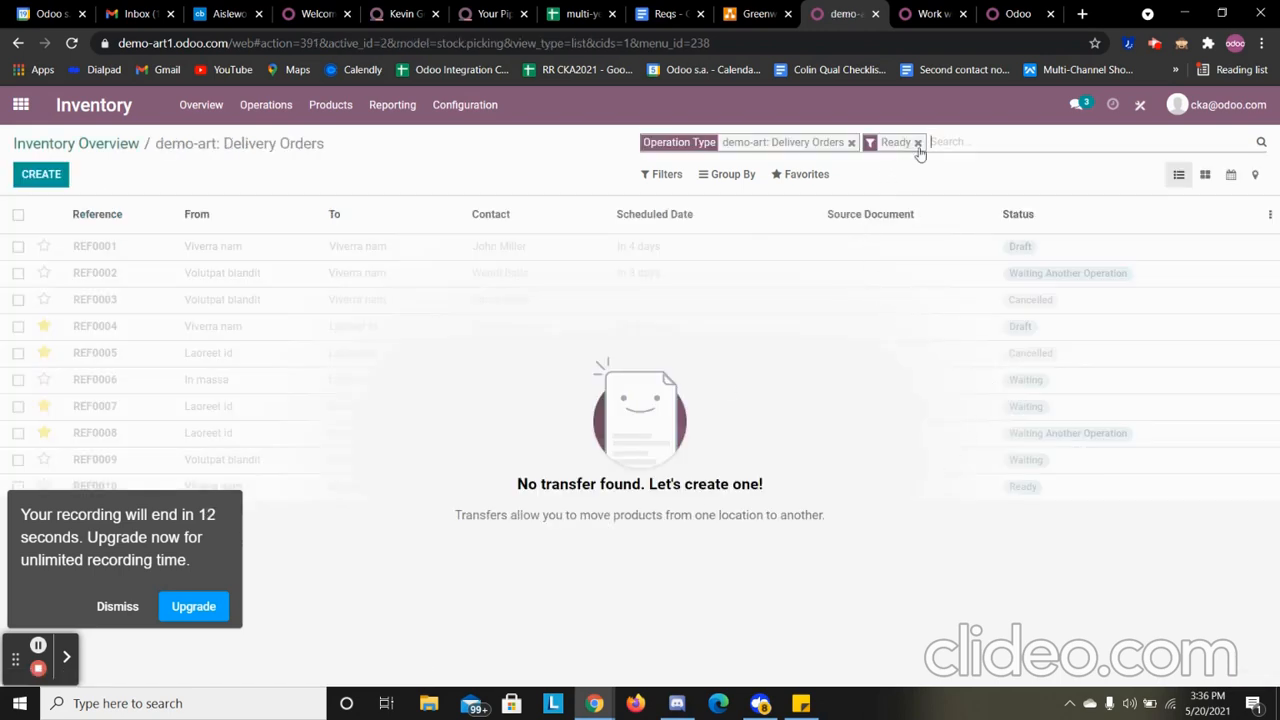
click(917, 142)
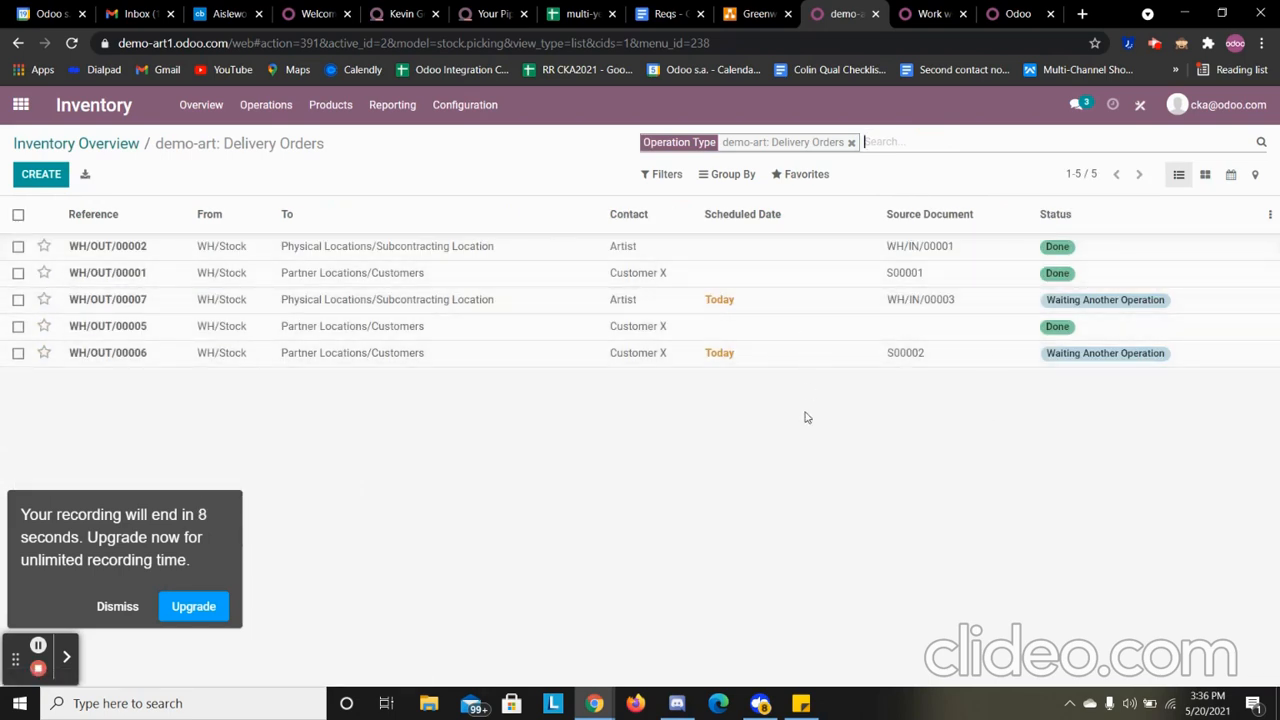
click(345, 362)
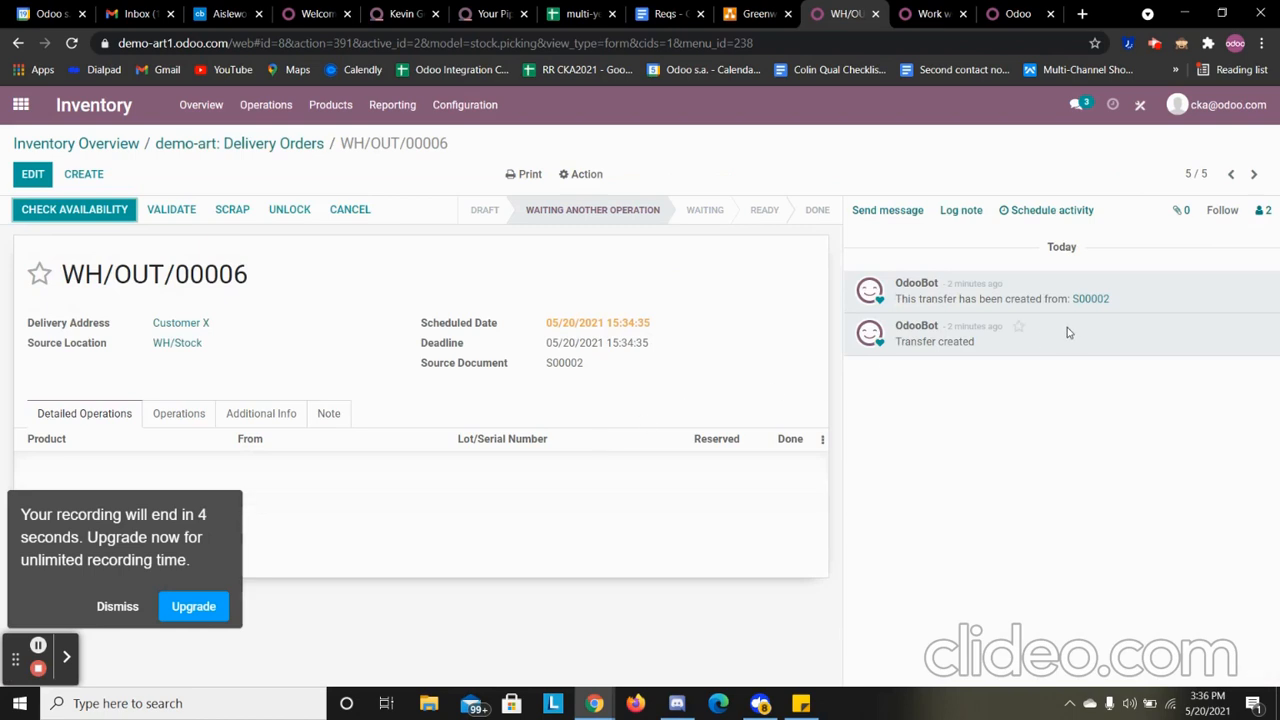
click(40, 210)
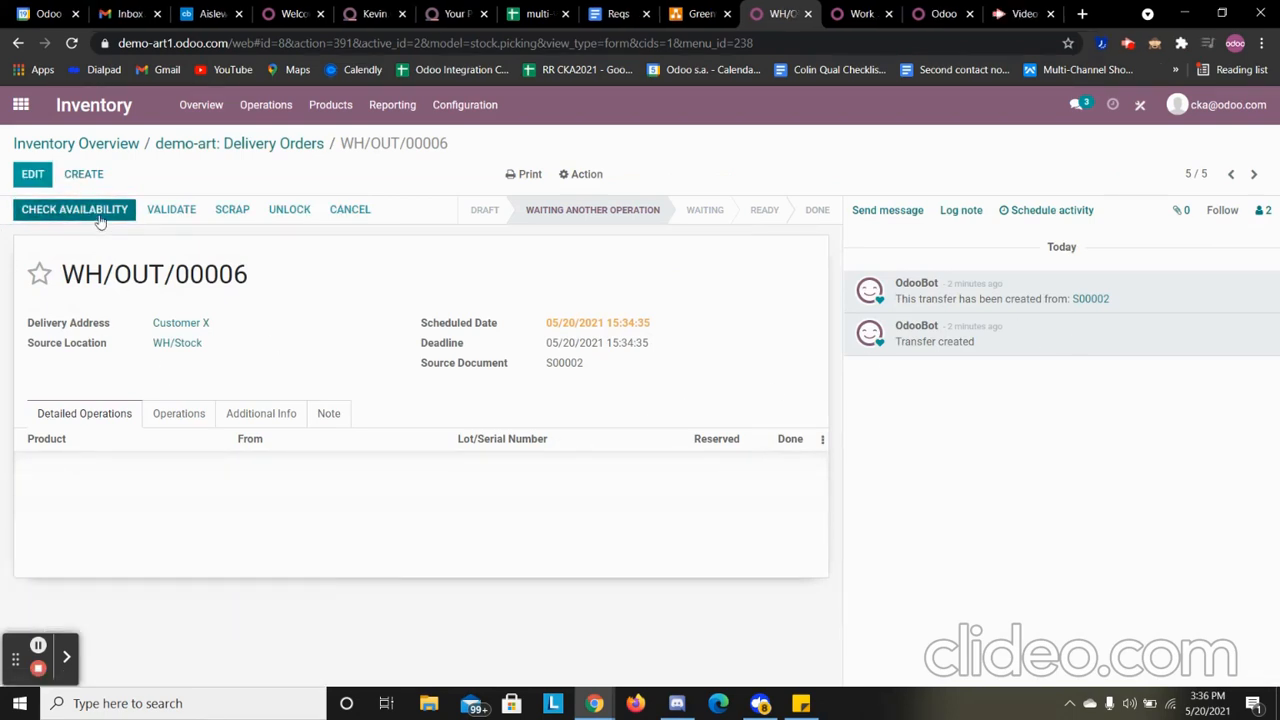
Recheck the availability of Customer X's delivery, and filter the delivery orders list to Waiting to examine the pending transfers.
click(99, 217)
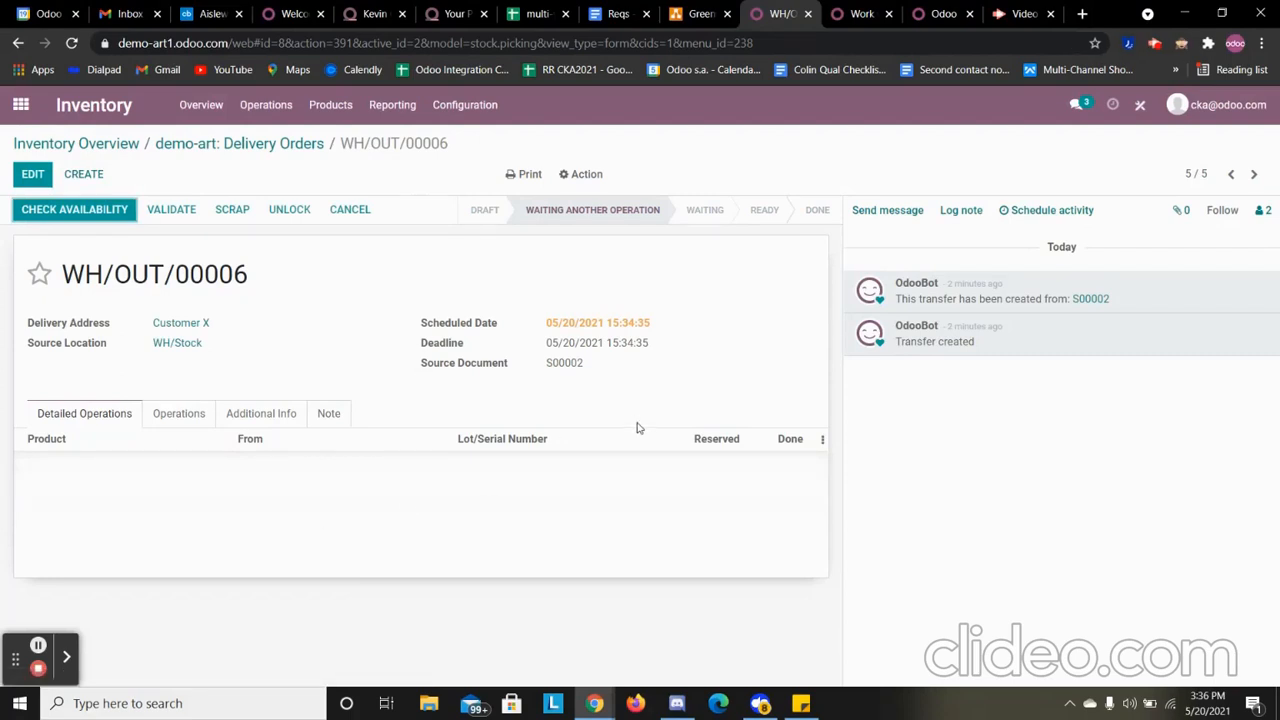
click(294, 152)
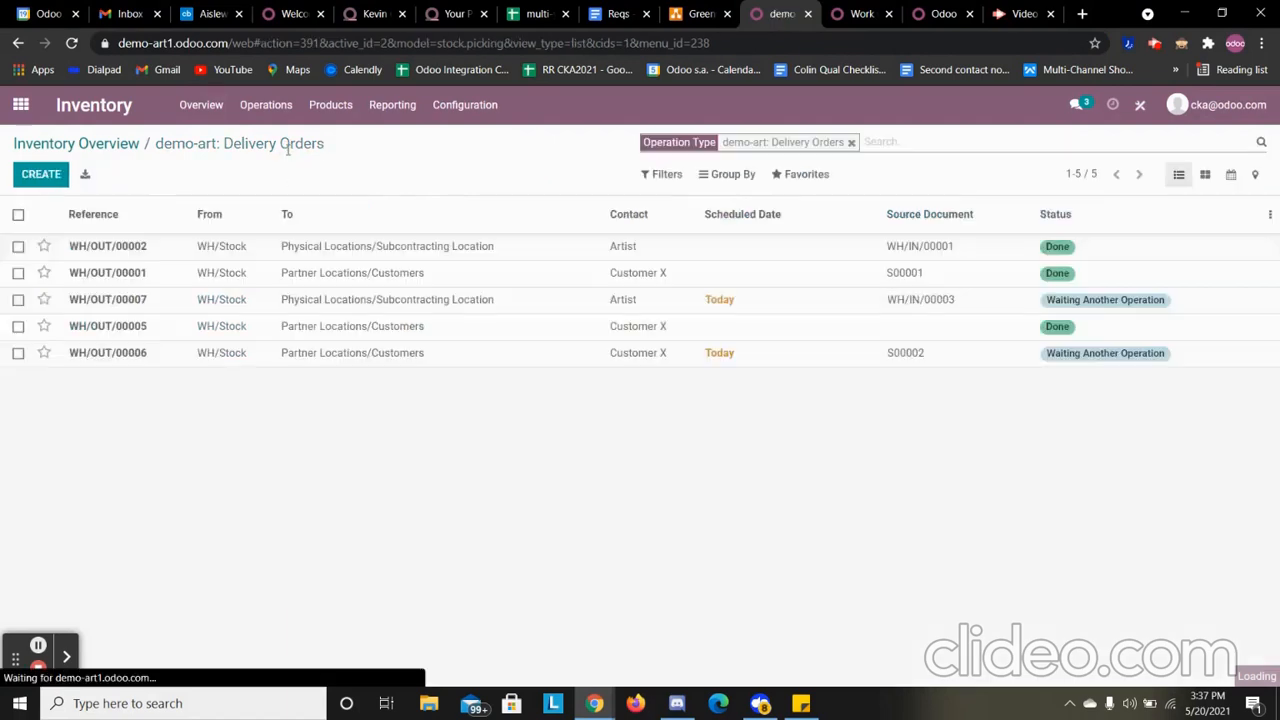
click(672, 176)
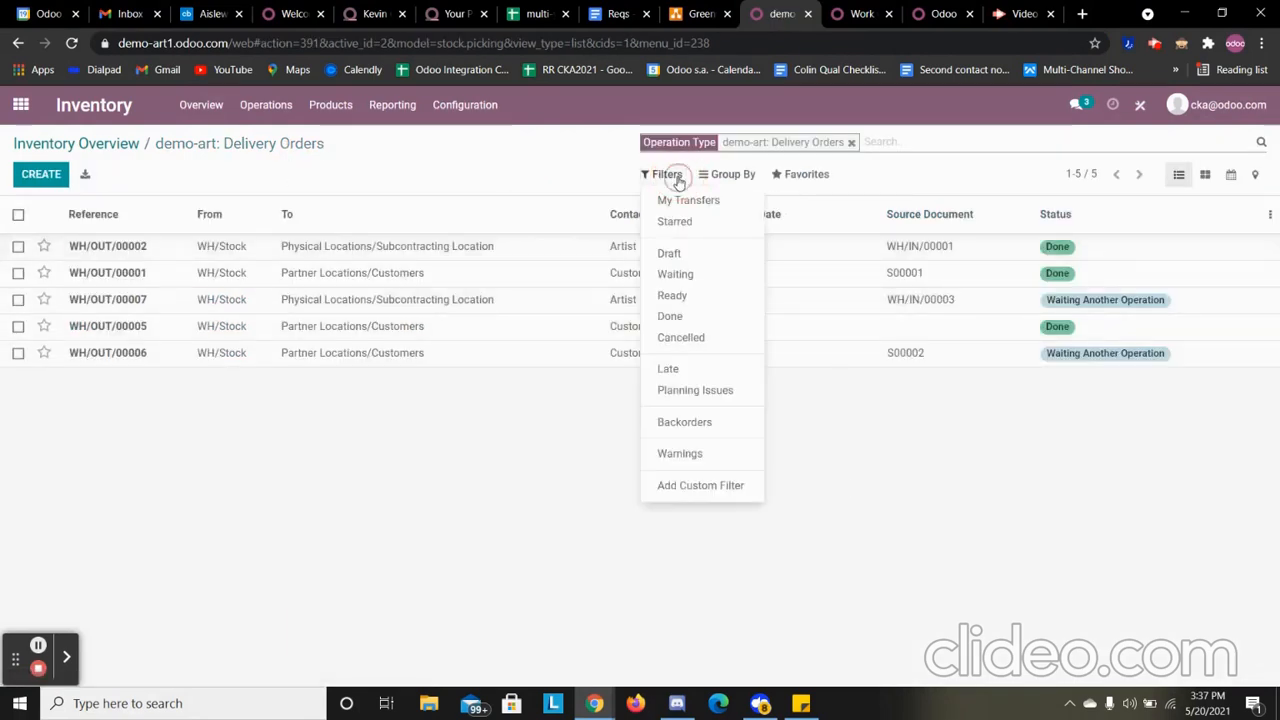
click(706, 277)
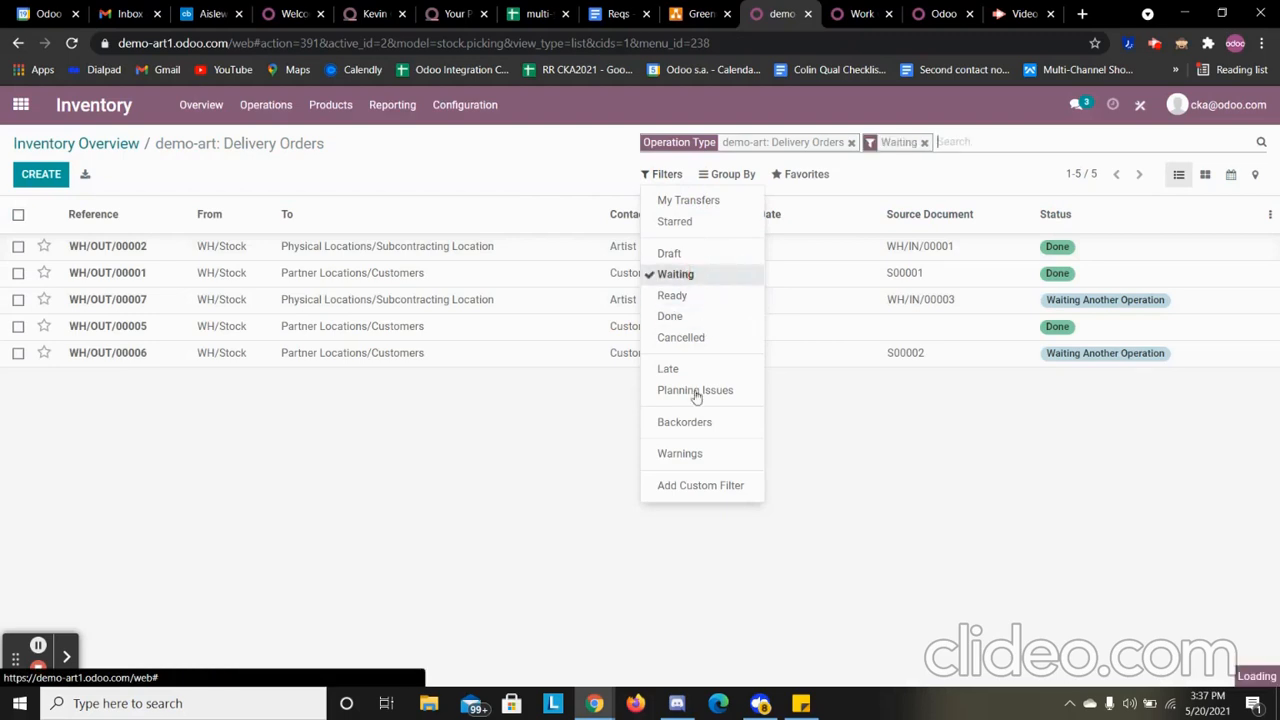
click(868, 414)
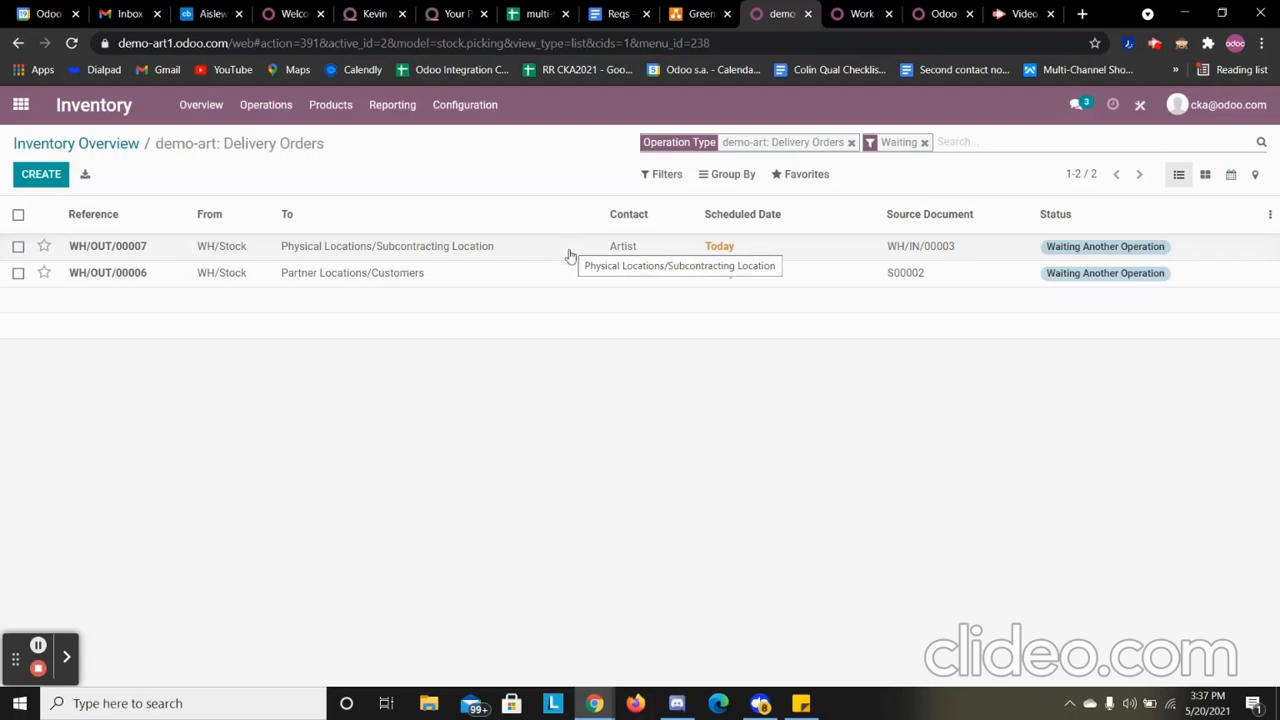
Open the Unsigned Picasso Print manufacturing order from the inventory overview and check its component availability.
click(134, 145)
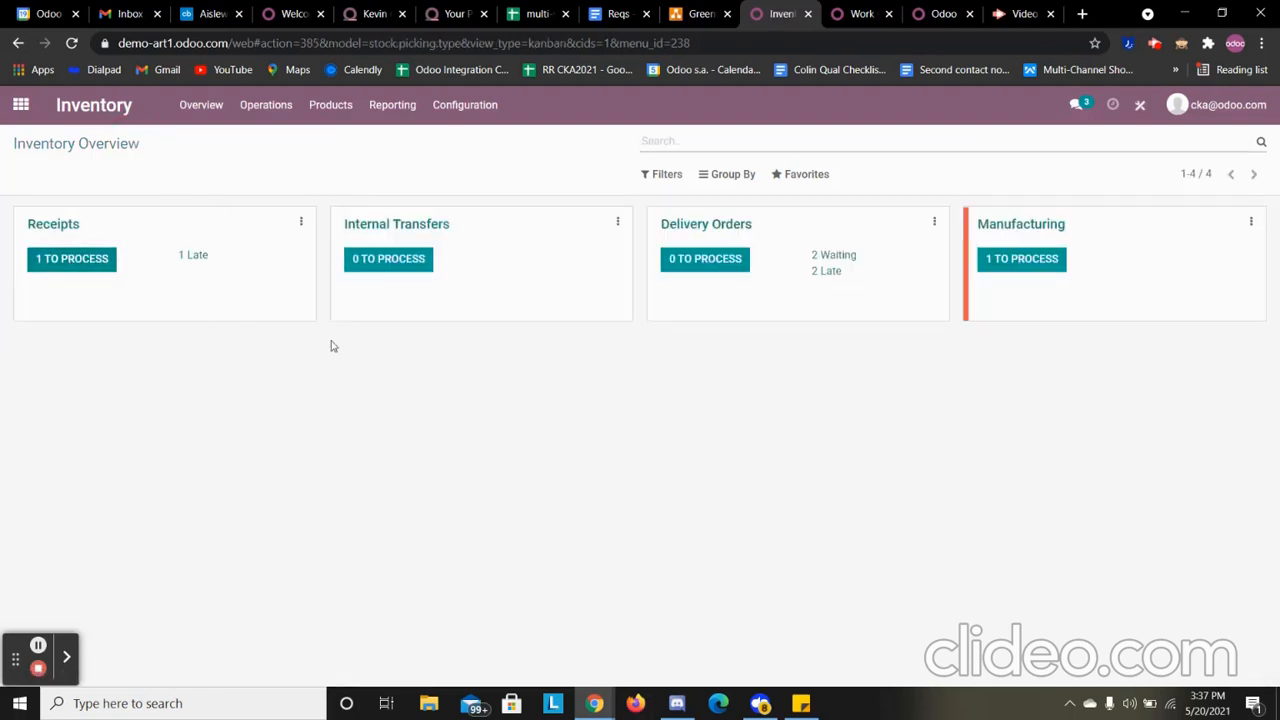
click(1000, 260)
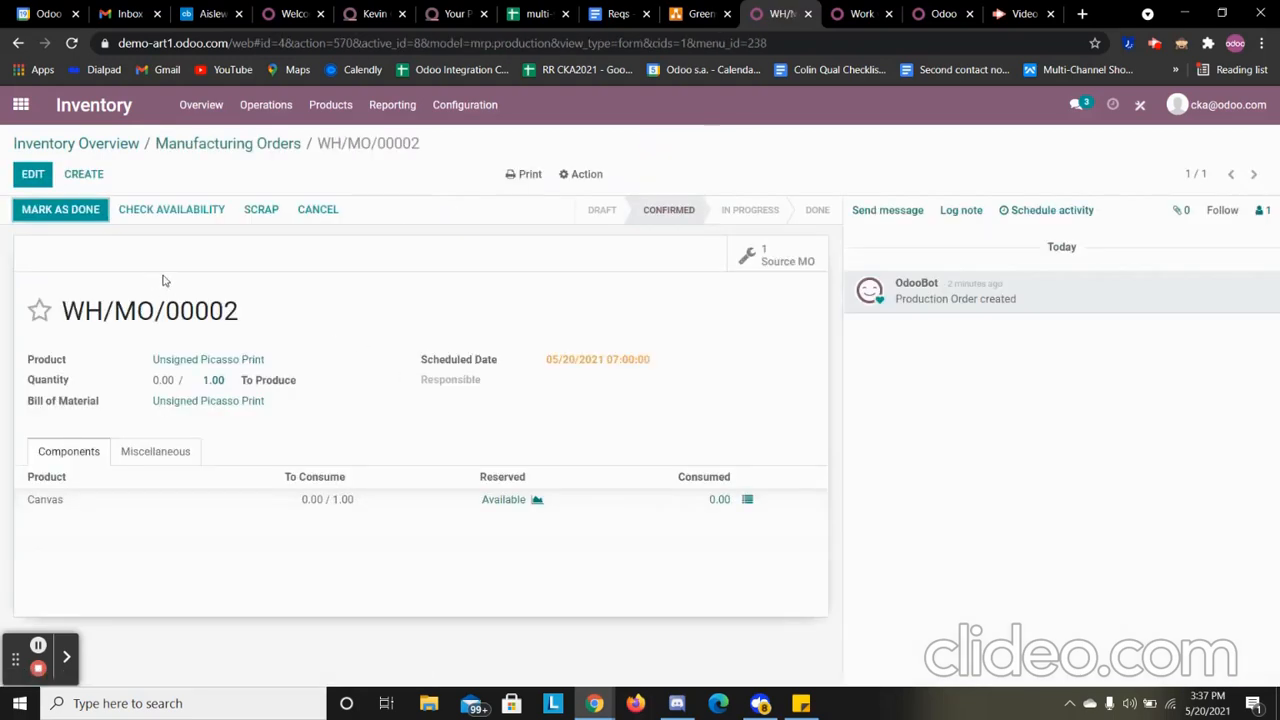
click(171, 210)
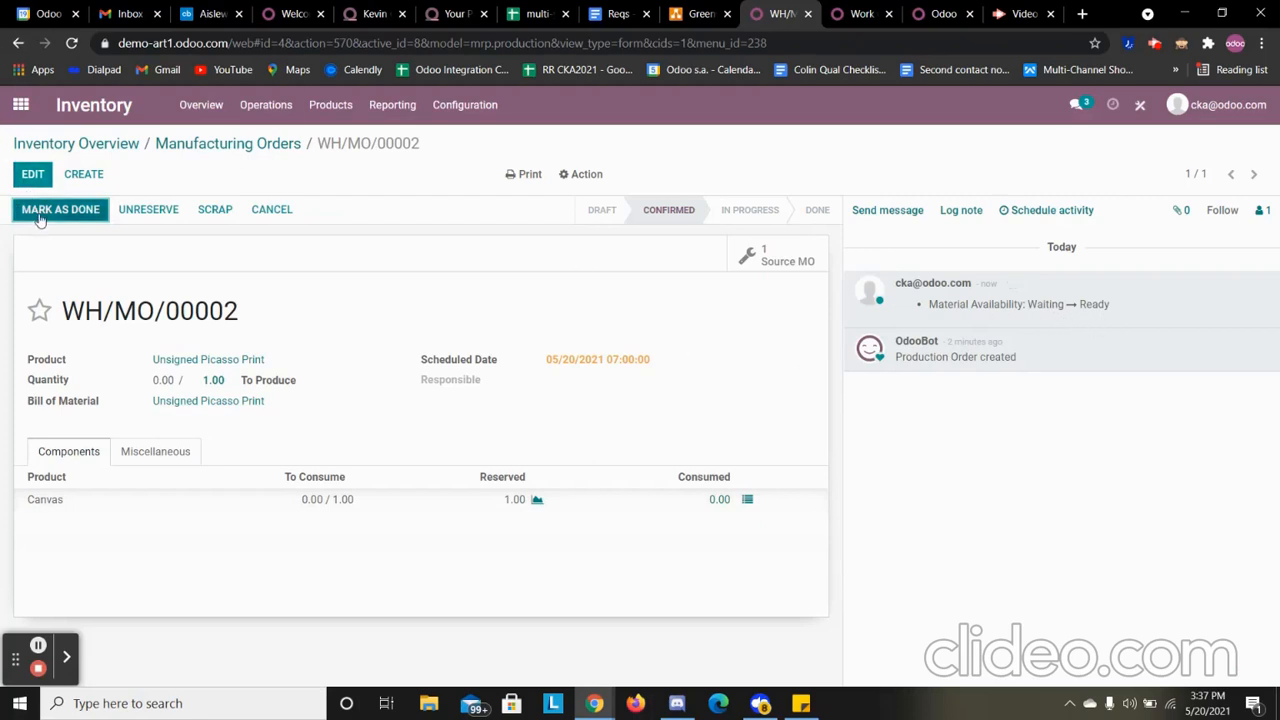
Reopen the Unsigned Picasso Print manufacturing order from the overview, mark it as done and apply the immediate production.
click(224, 145)
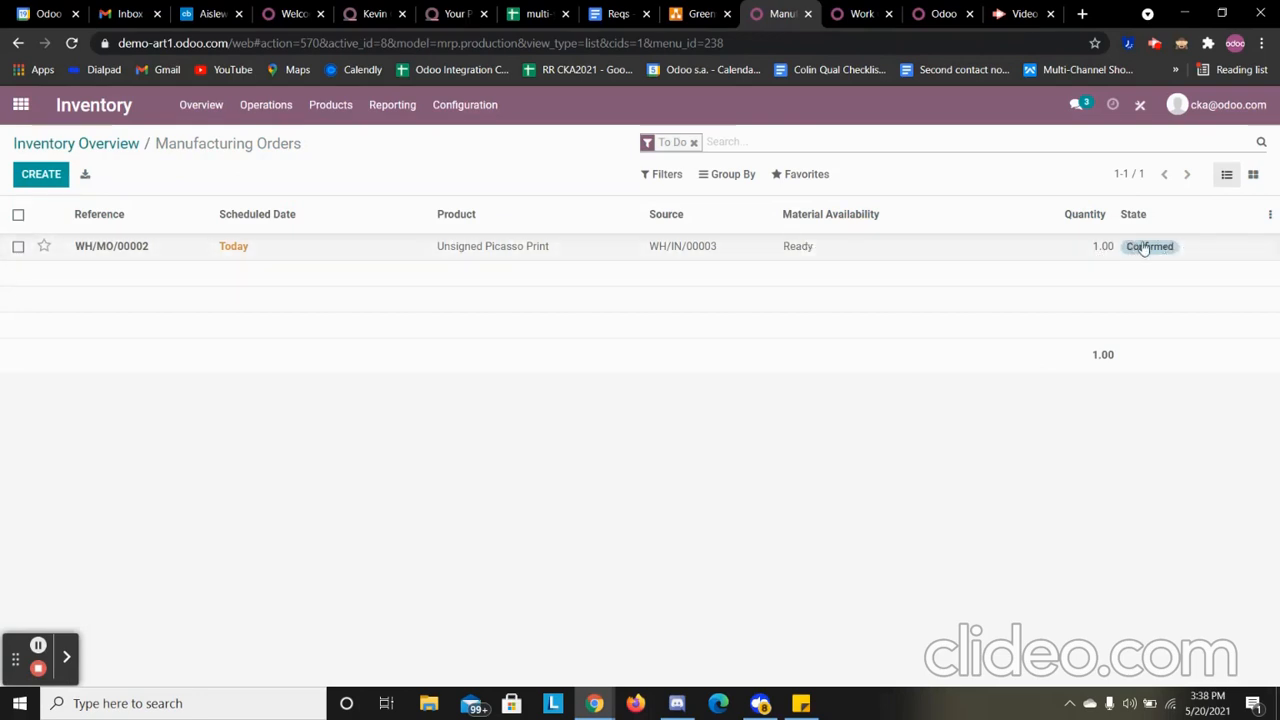
click(124, 148)
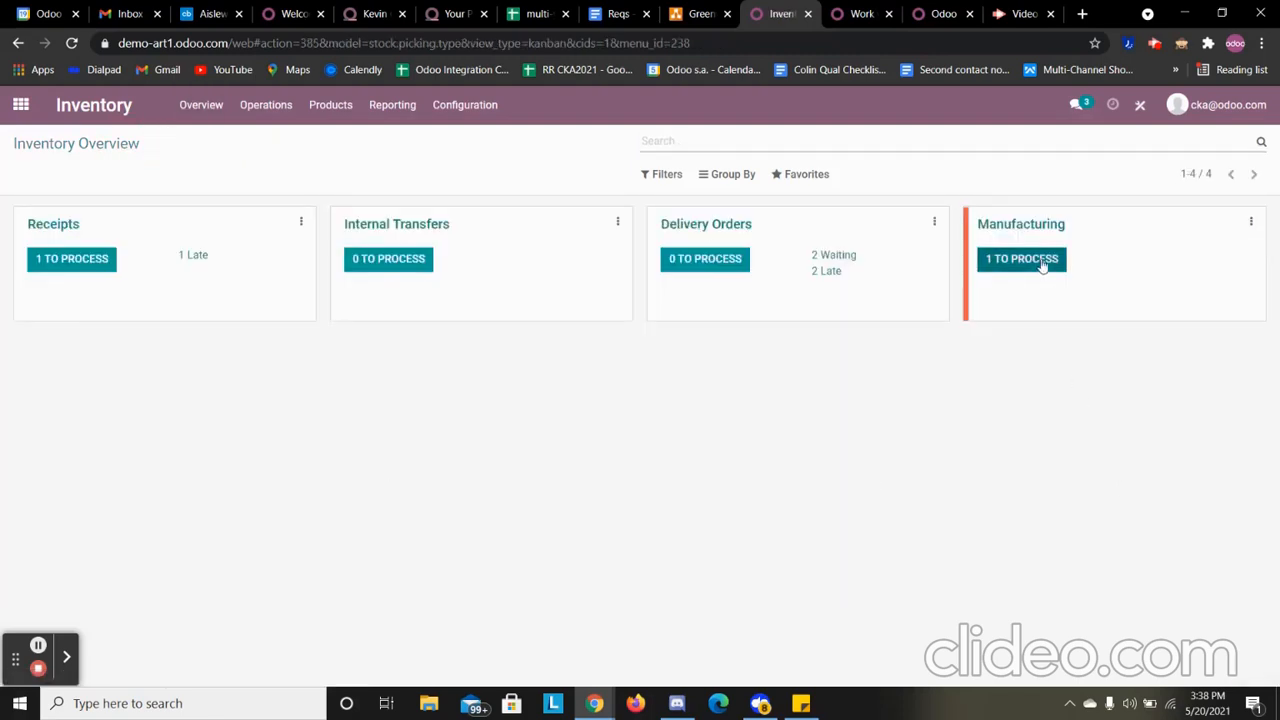
click(1042, 263)
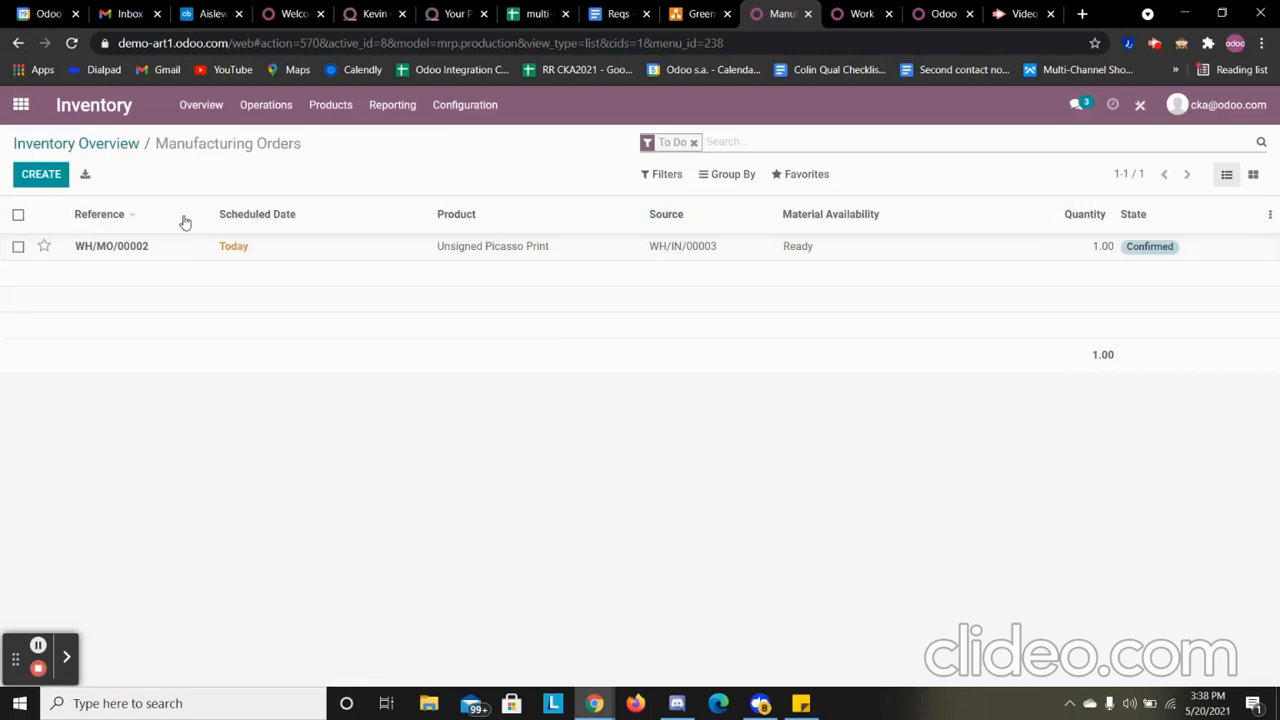
click(94, 246)
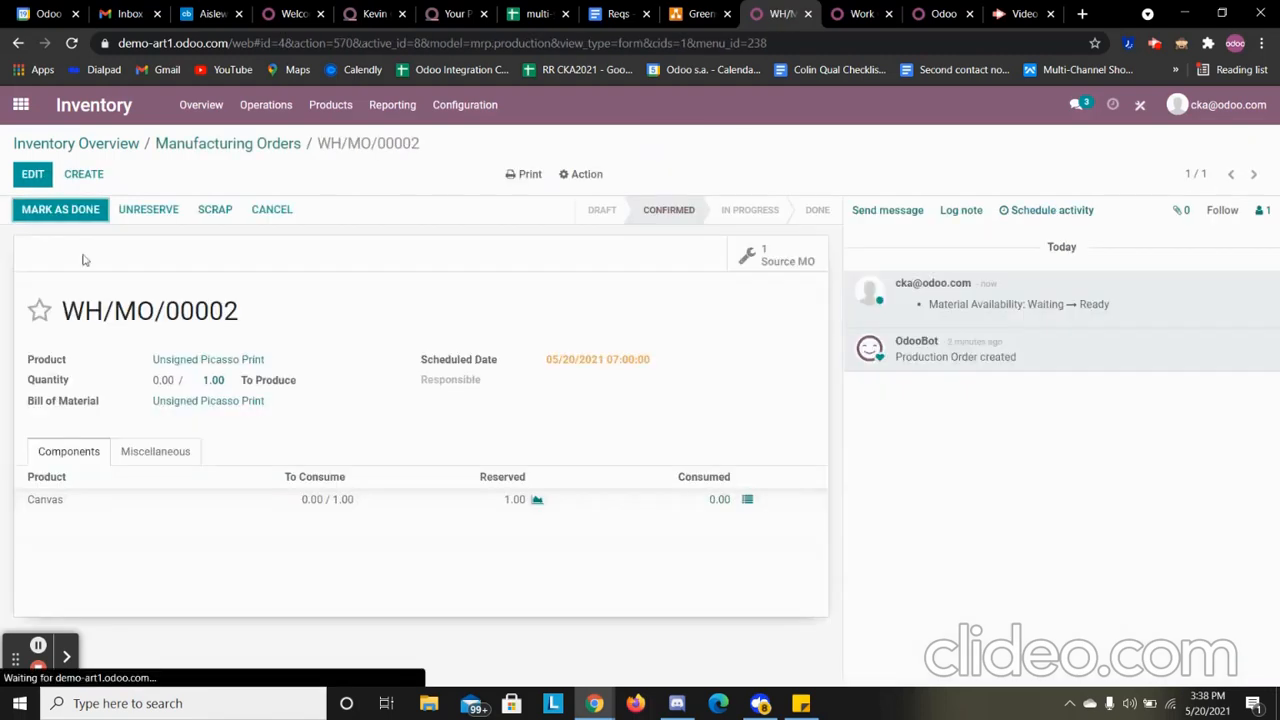
click(60, 210)
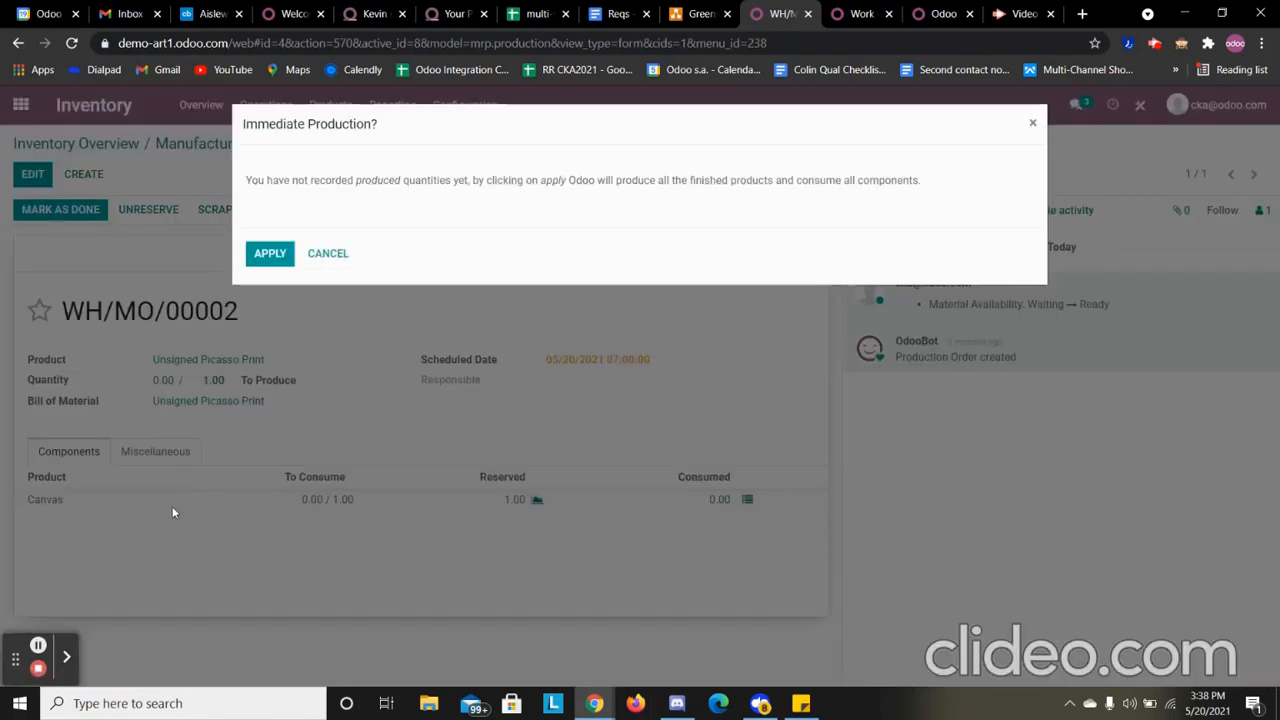
click(269, 255)
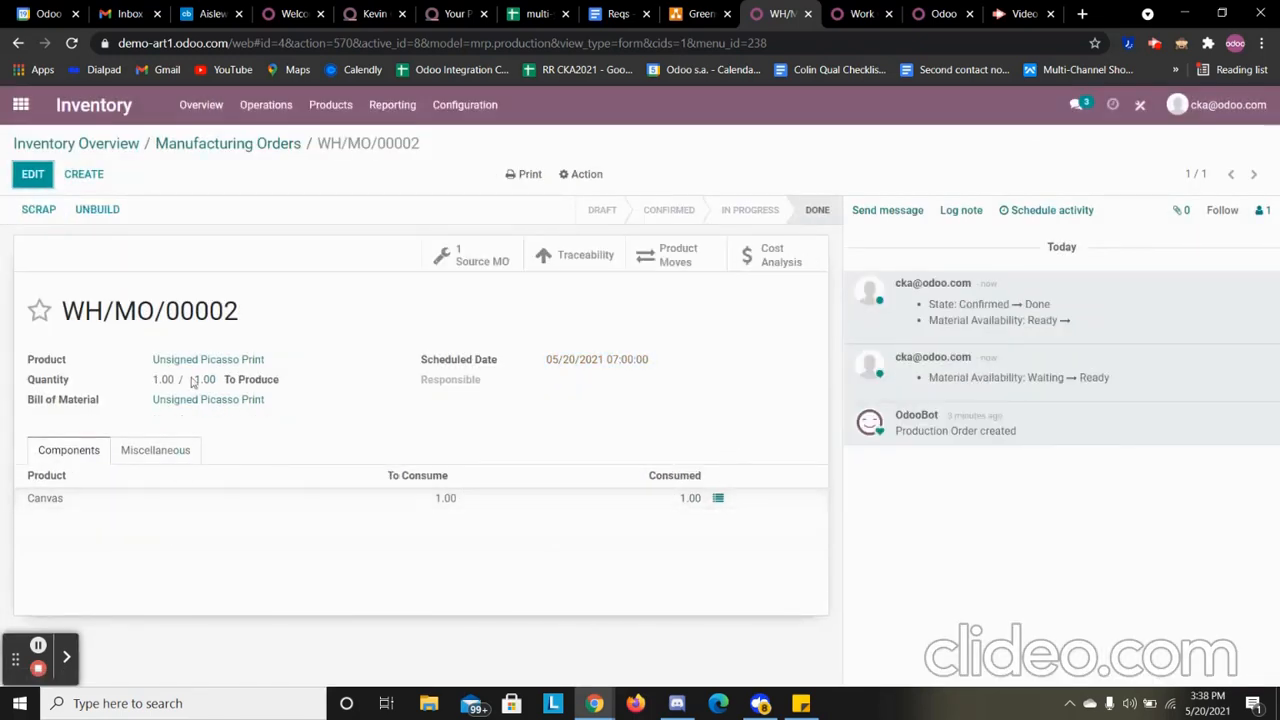
drag(149, 362, 285, 362)
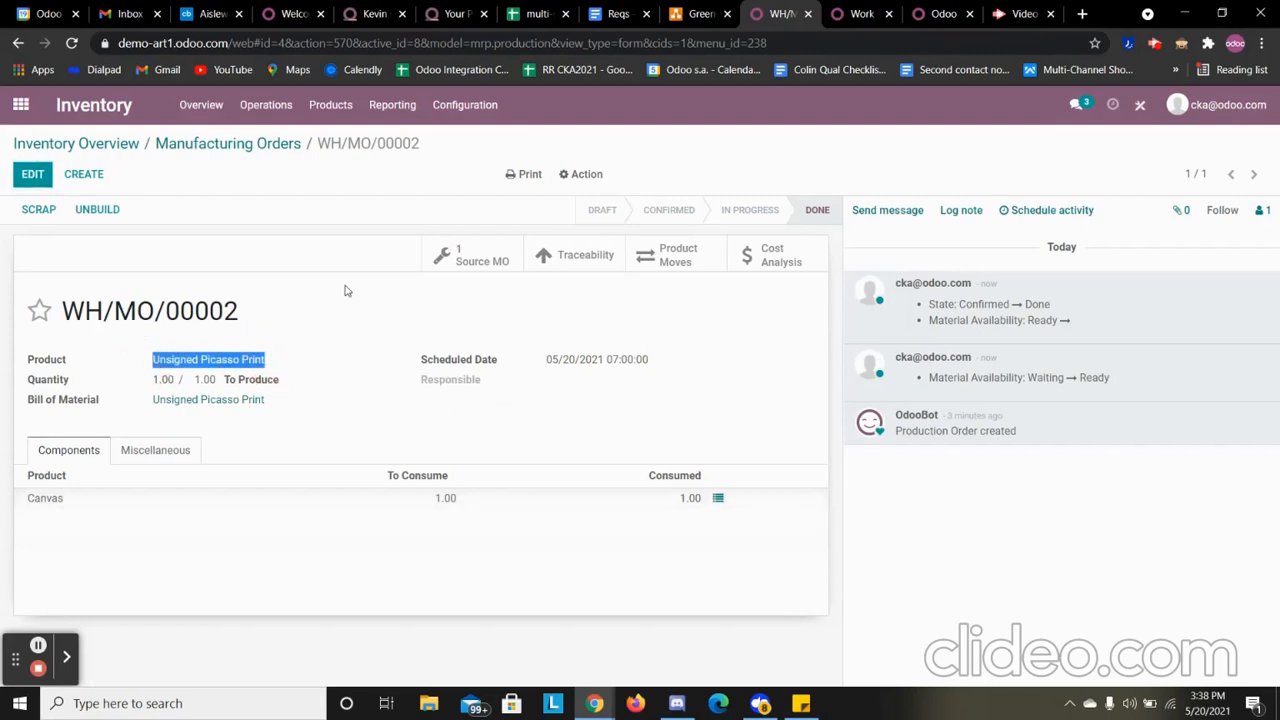
Open the ready delivery order addressed to the Artist and validate it, applying the immediate transfer of the Unsigned Picasso Print.
click(276, 145)
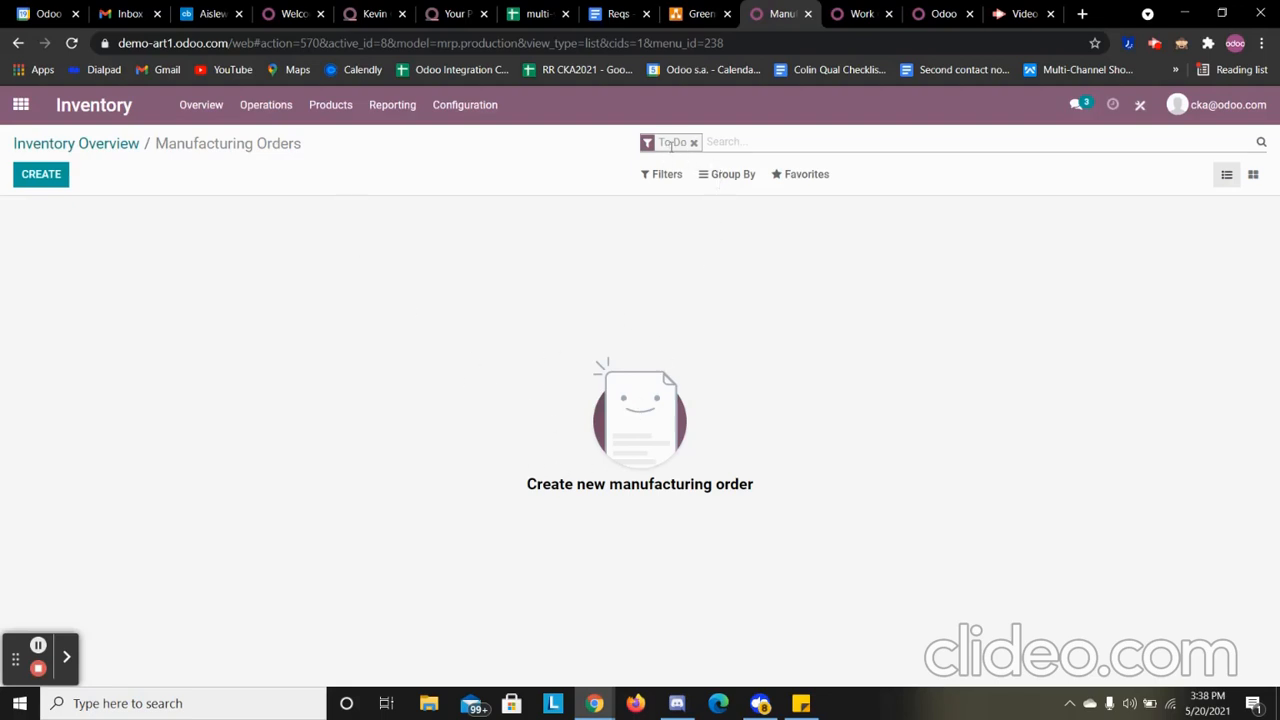
click(108, 144)
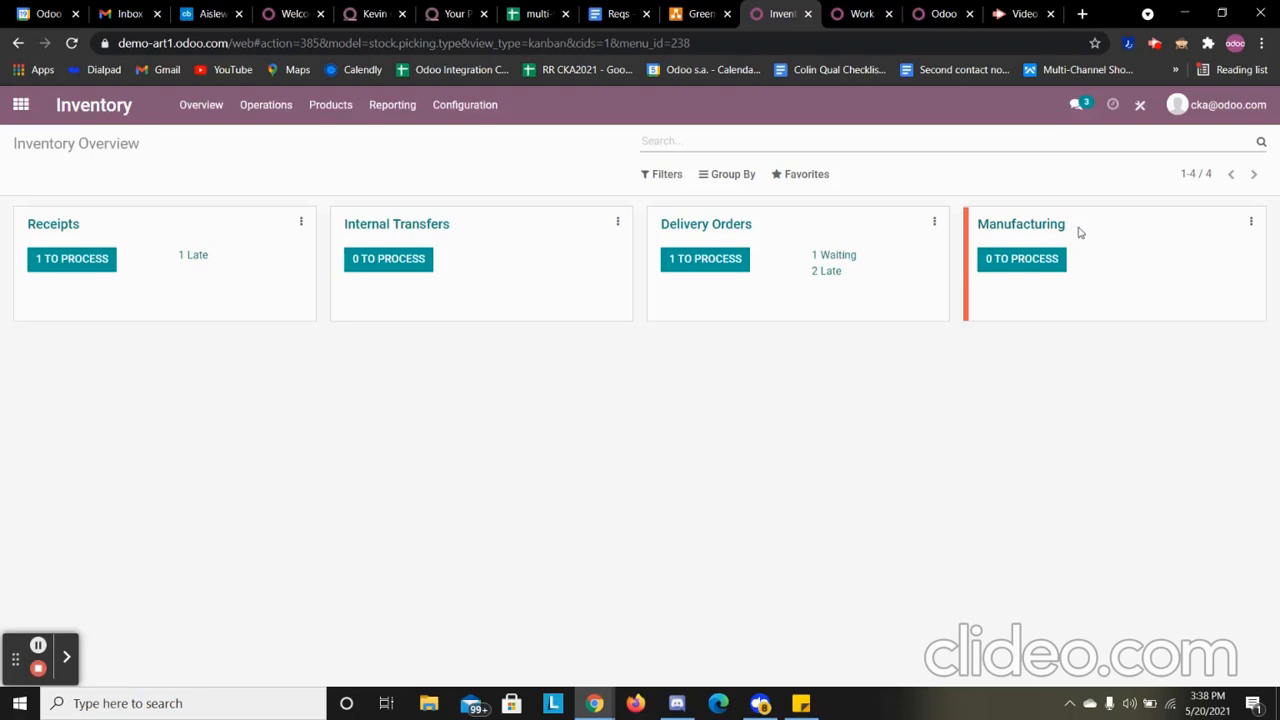
click(711, 262)
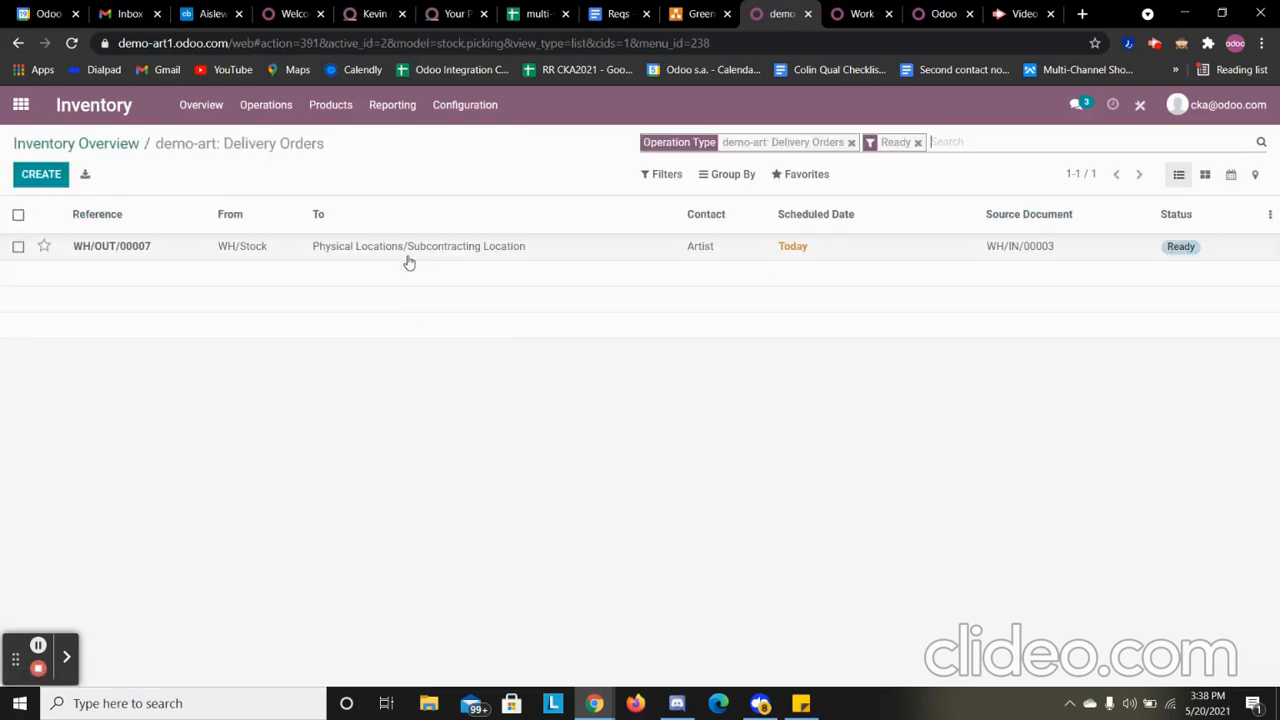
click(581, 252)
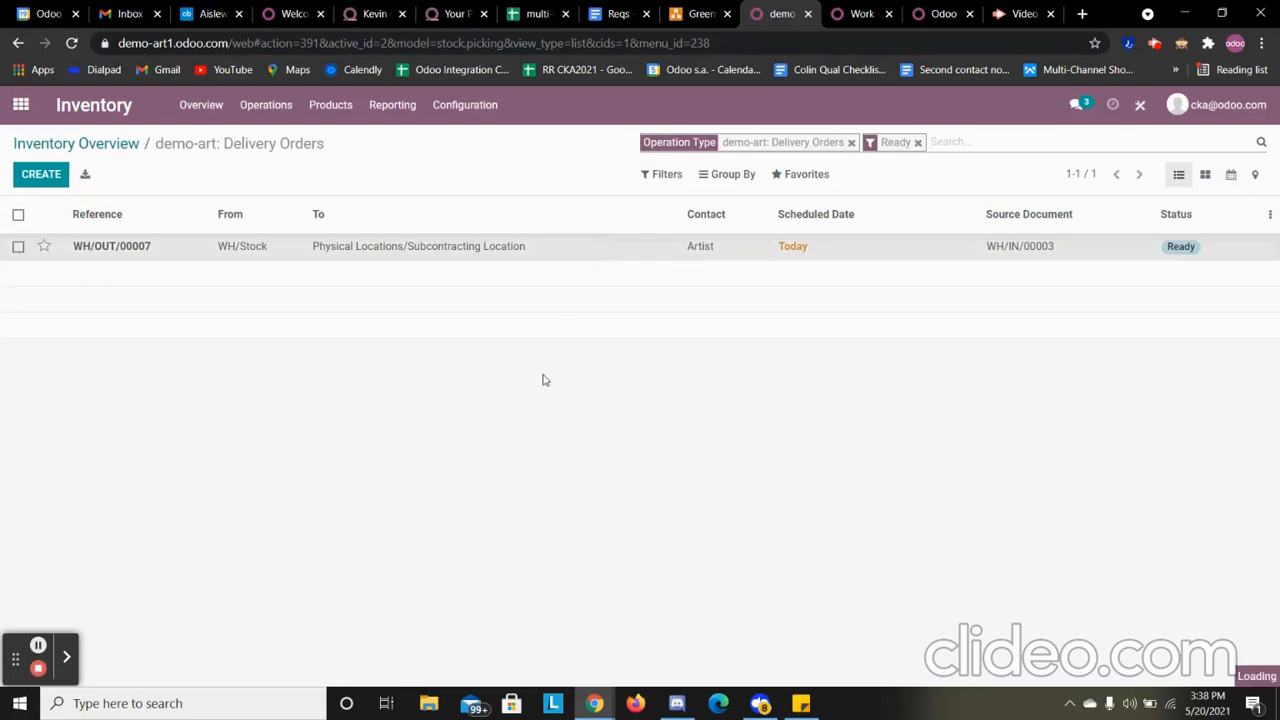
click(47, 210)
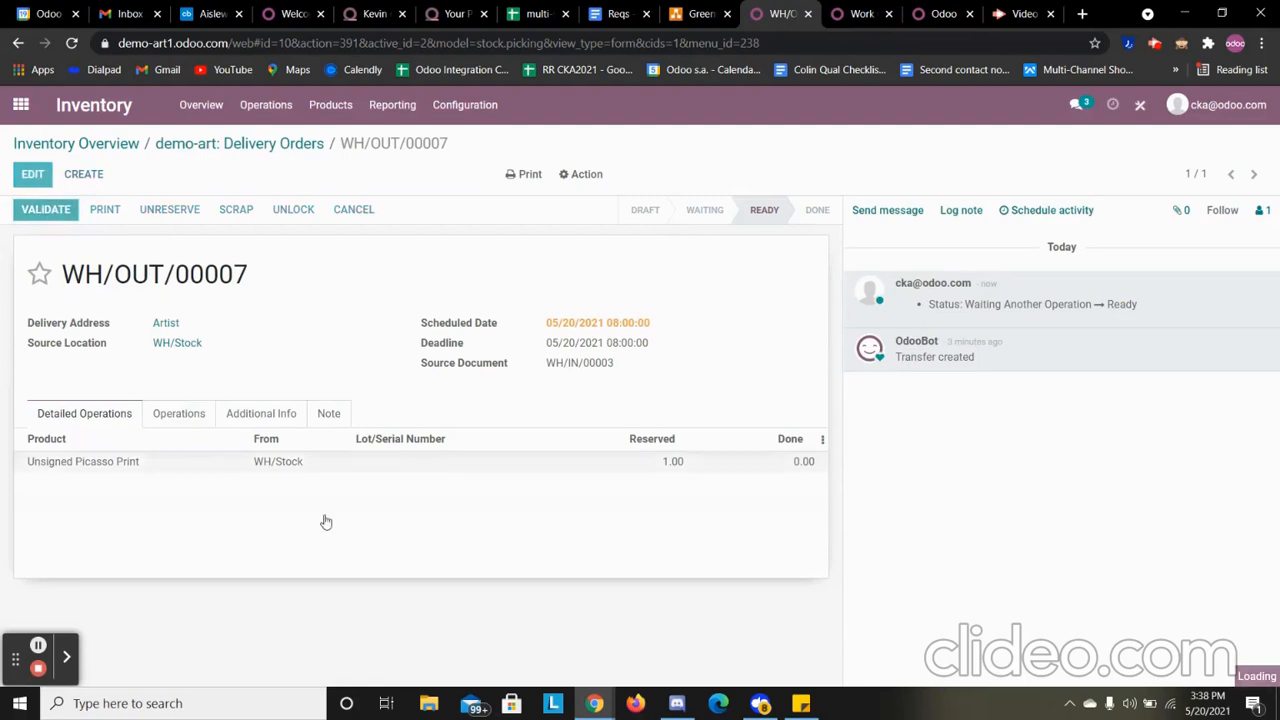
key(Return)
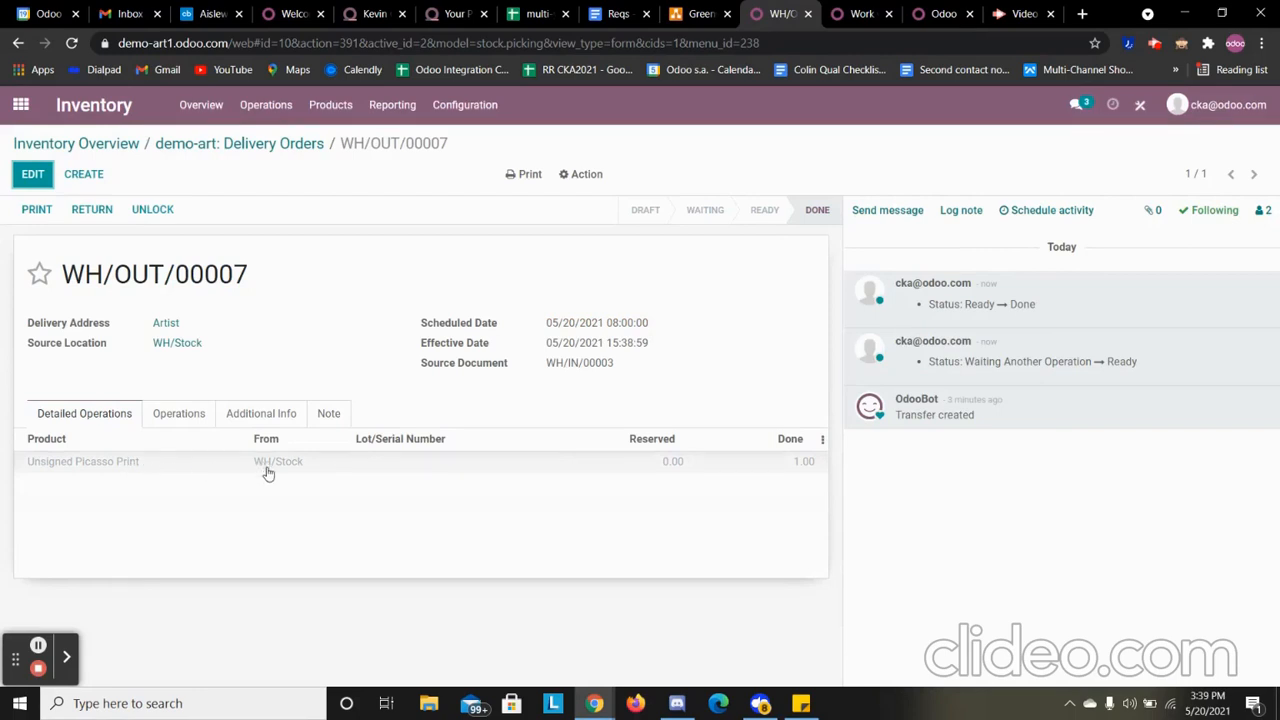
Examine the additional shipping information of the Artist delivery in edit mode, then save the record.
click(279, 418)
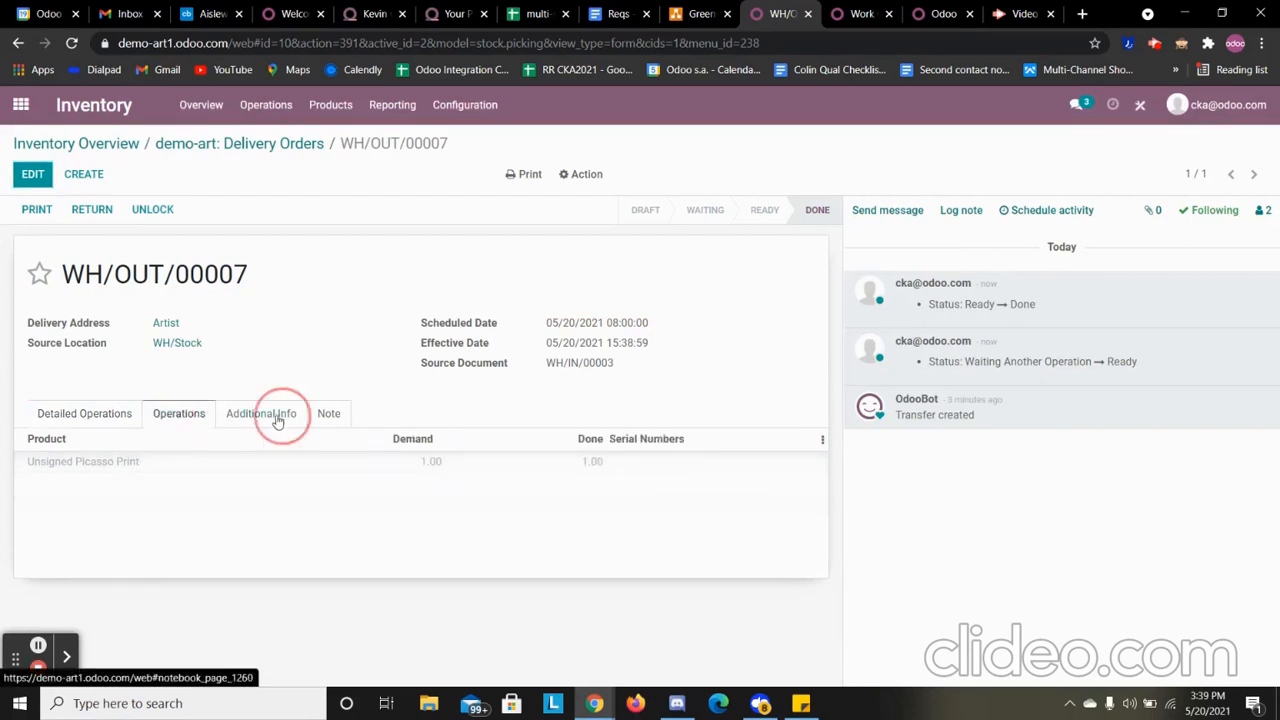
click(32, 174)
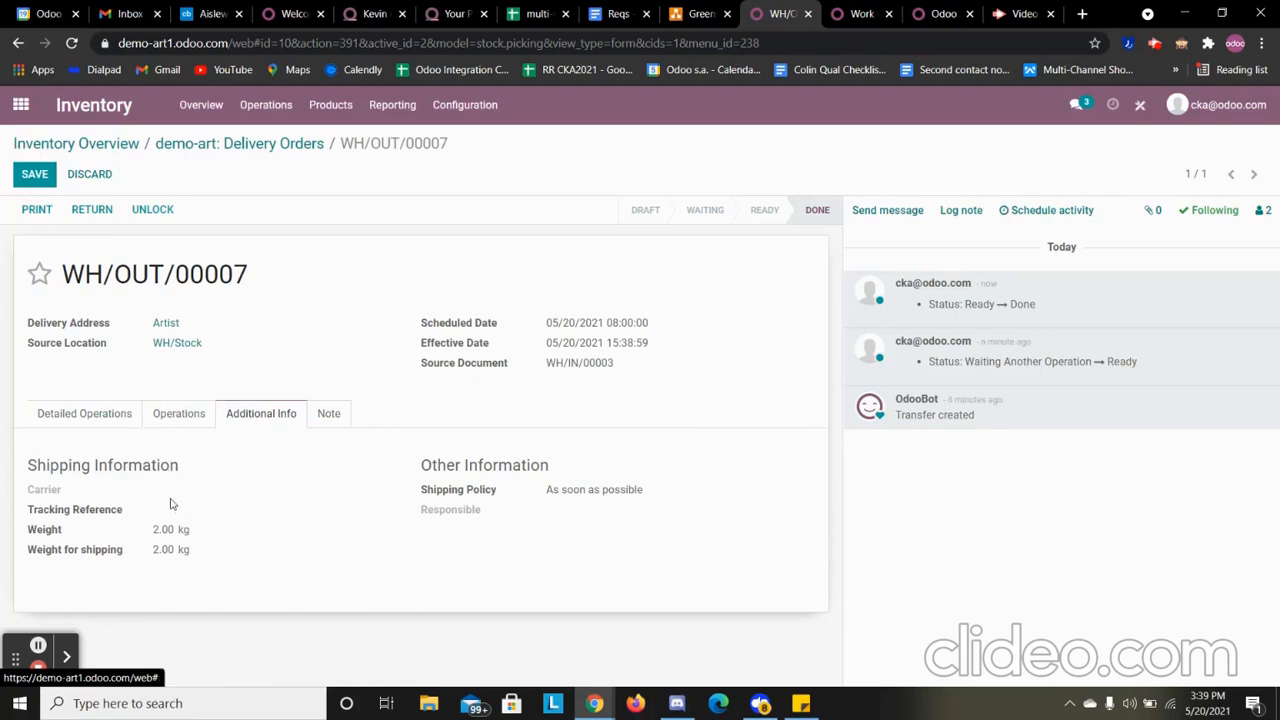
click(34, 174)
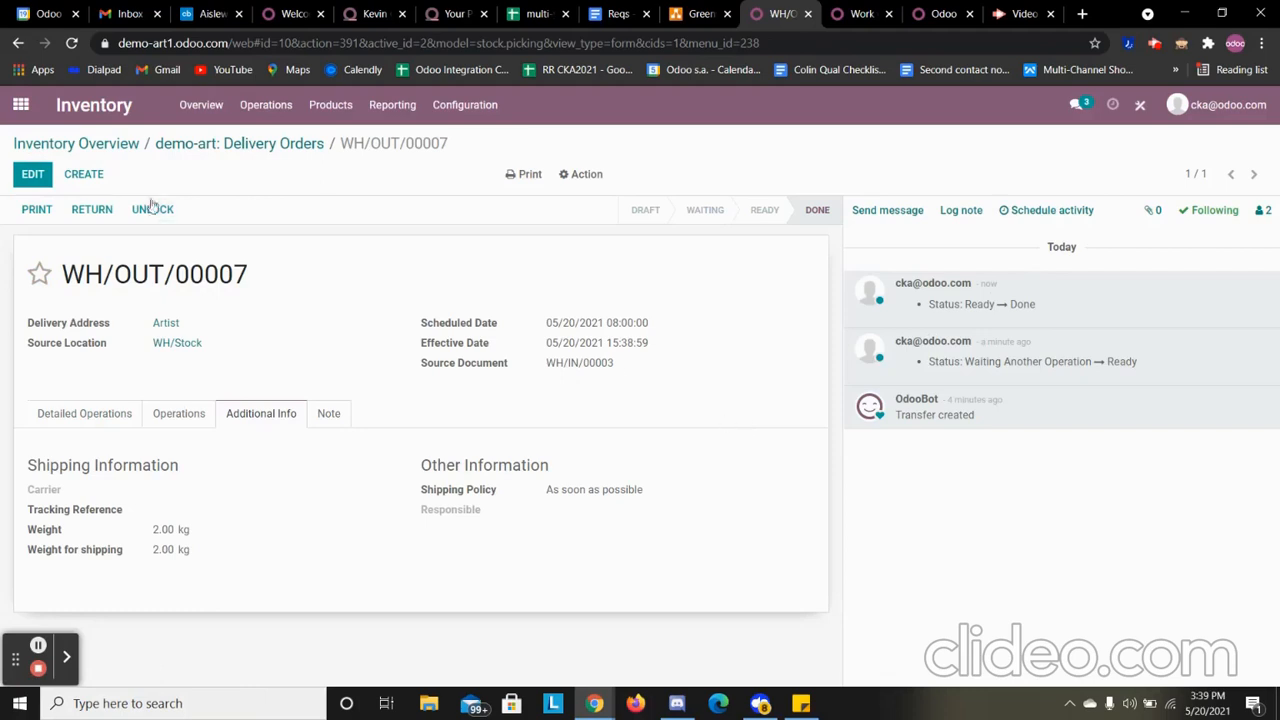
Open the ready receipt from the Artist and confirm a done quantity of 1.00 for the Signed Picasso Print.
click(190, 143)
click(113, 147)
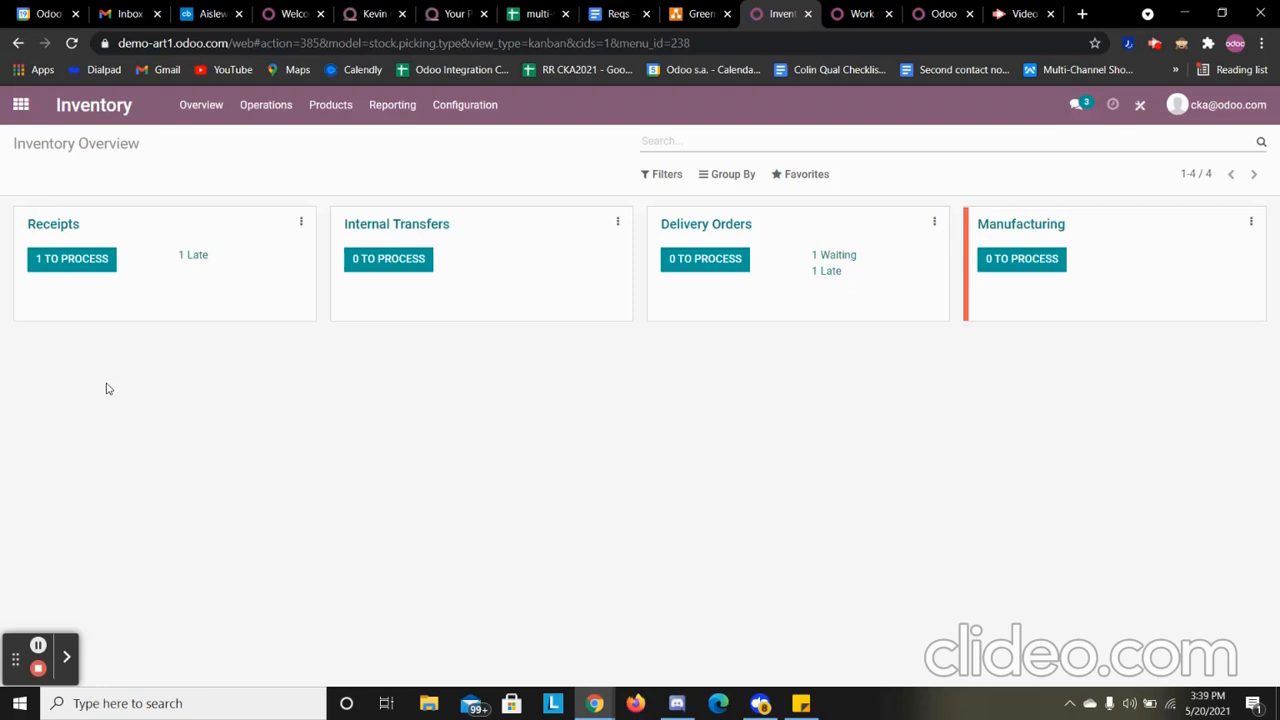
click(103, 259)
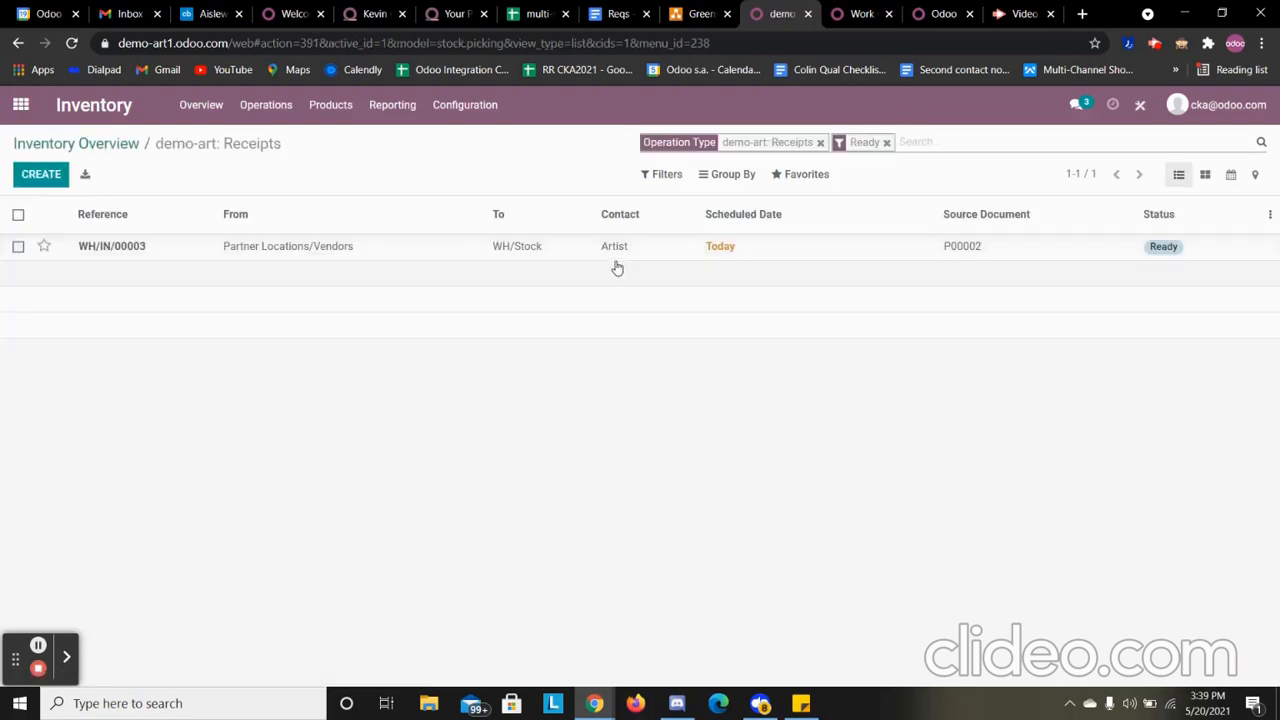
click(403, 249)
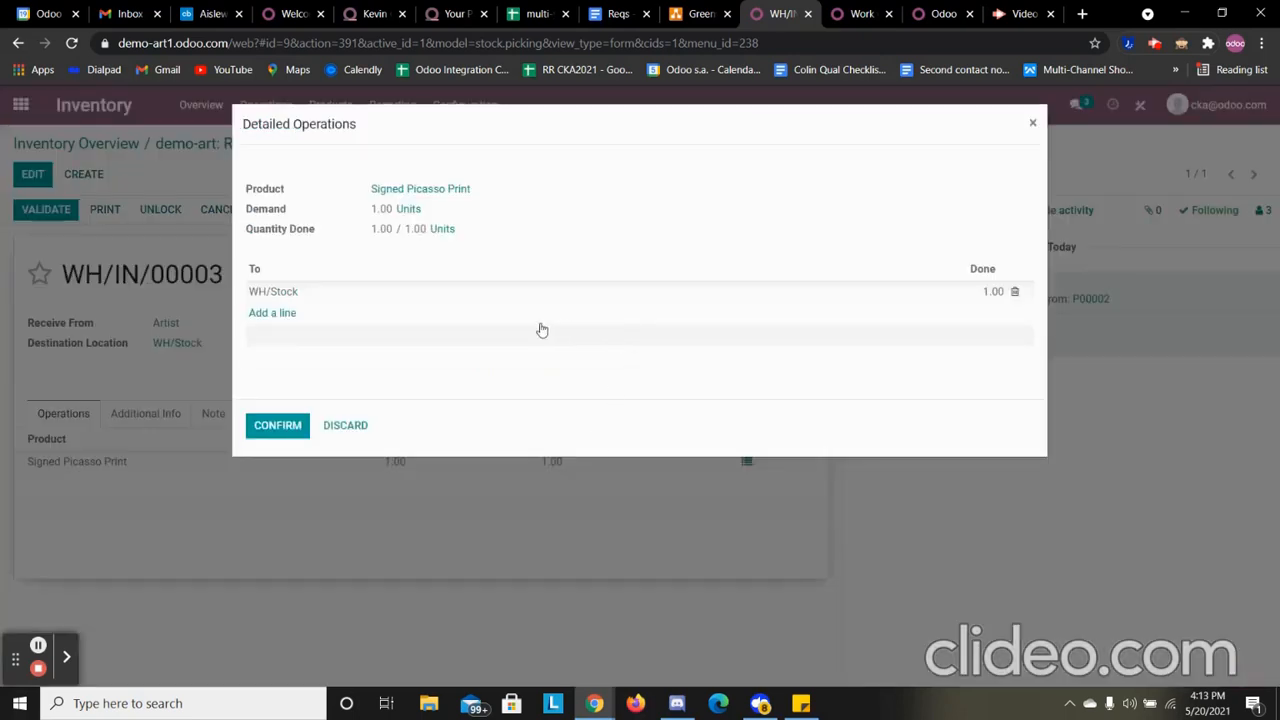
click(277, 425)
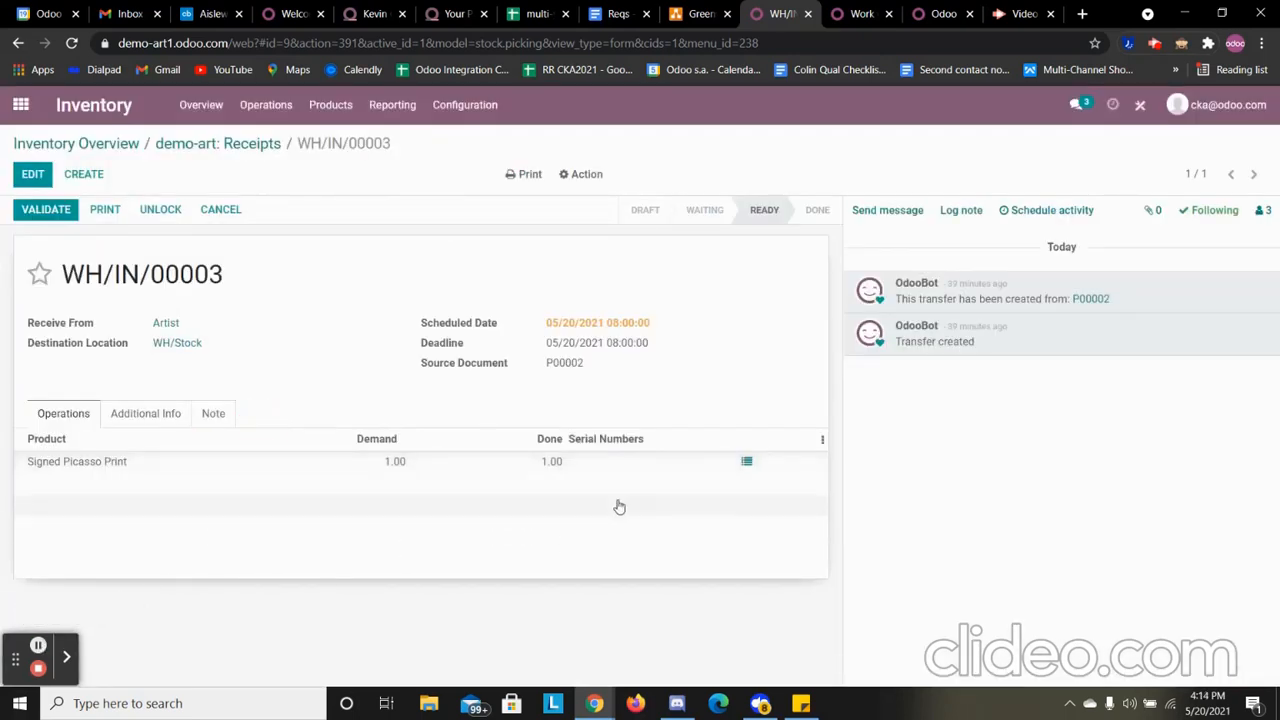
Assign serial number 1000 to the received Signed Picasso Print and validate the receipt.
click(747, 465)
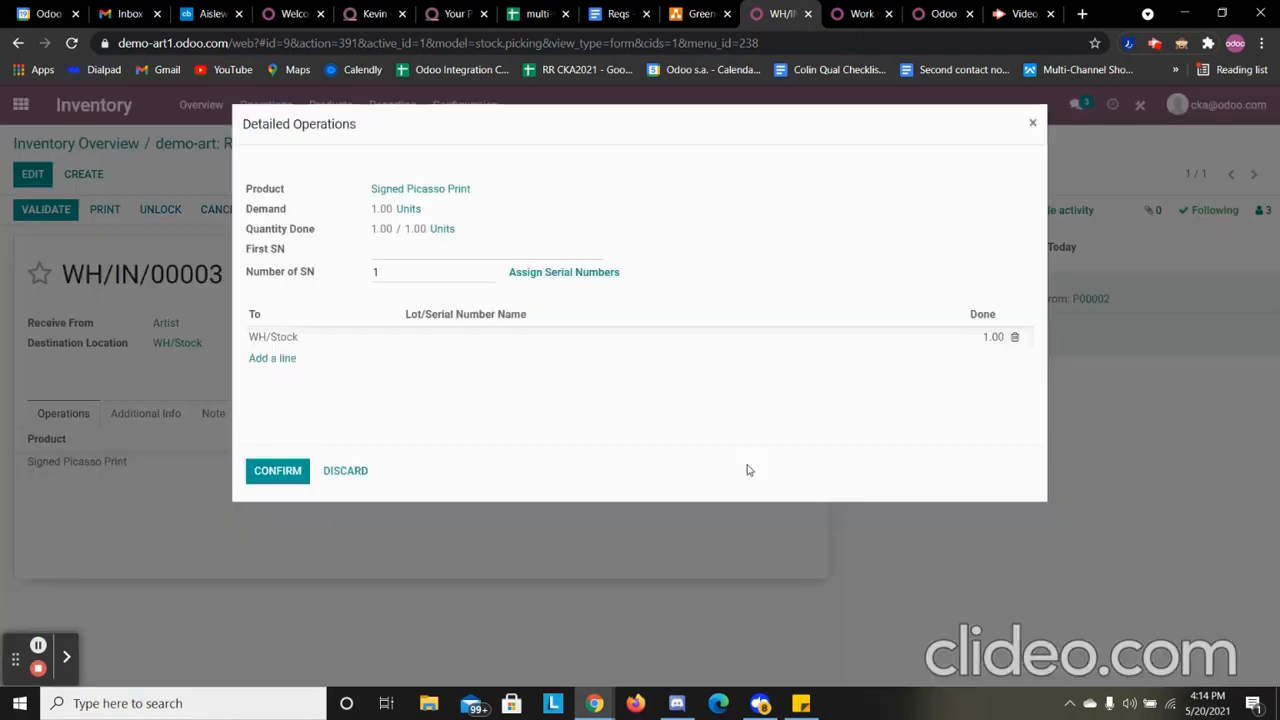
click(677, 342)
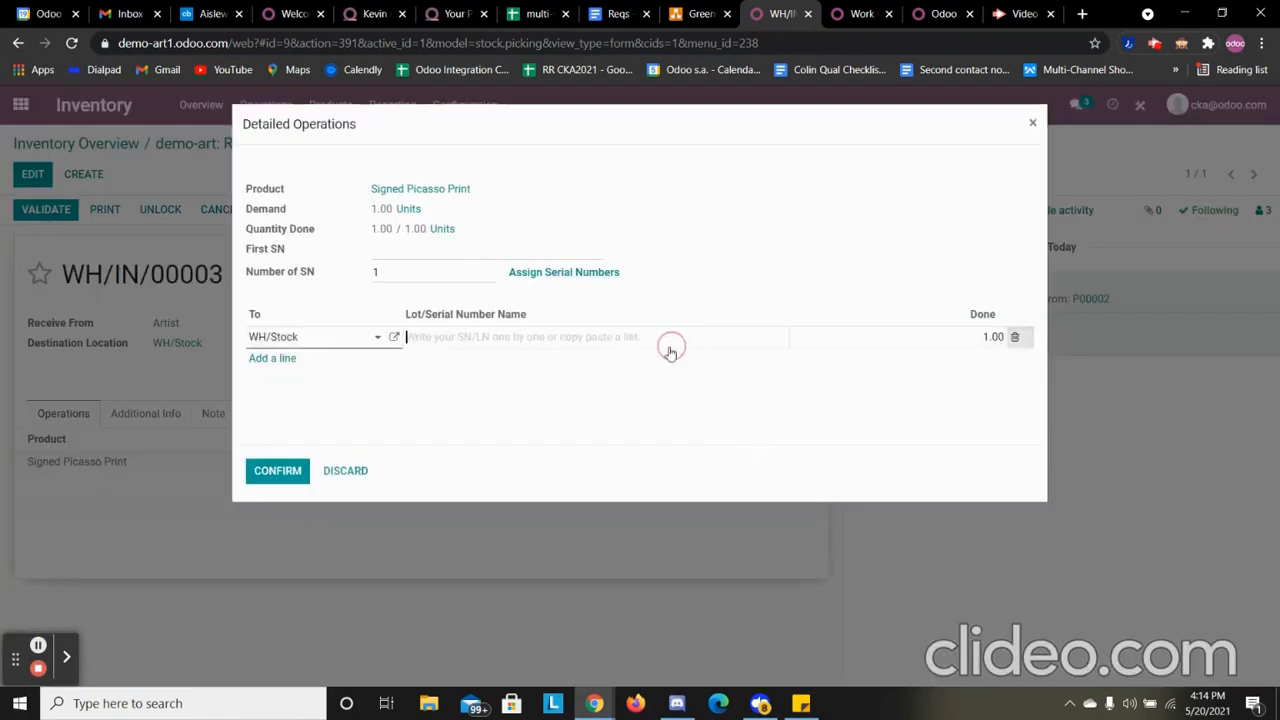
text(1000)
click(282, 468)
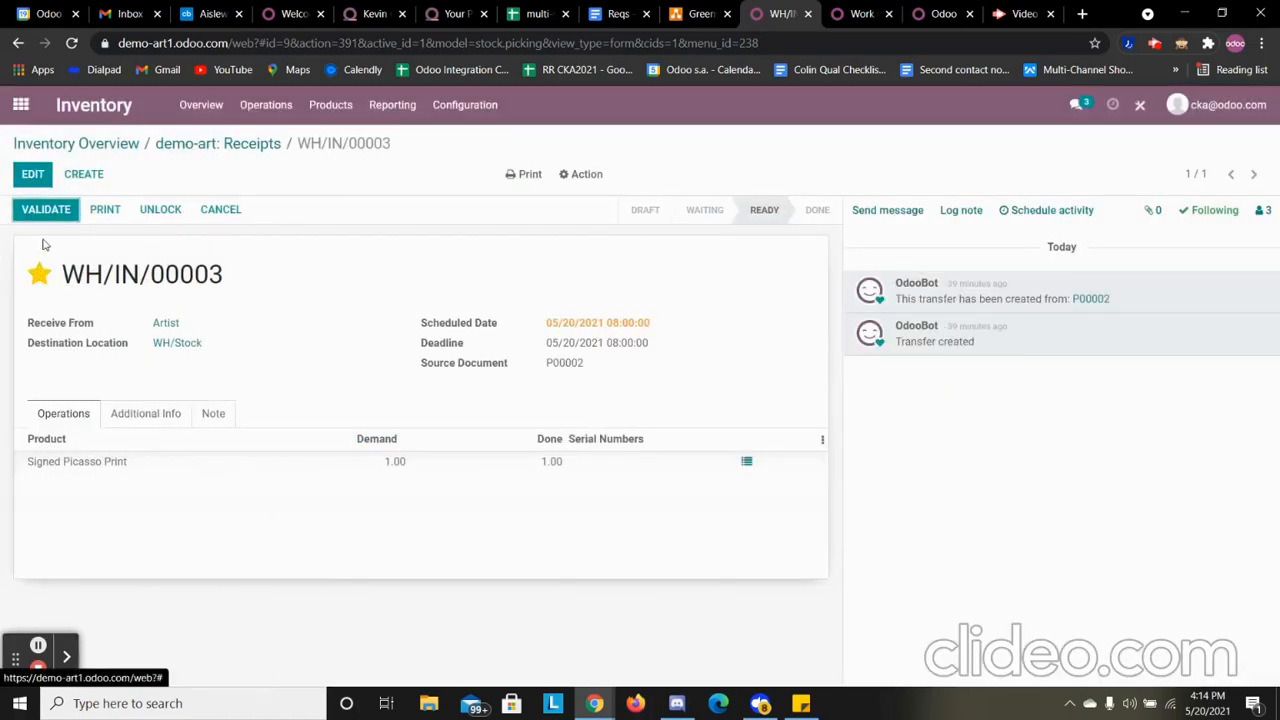
click(47, 210)
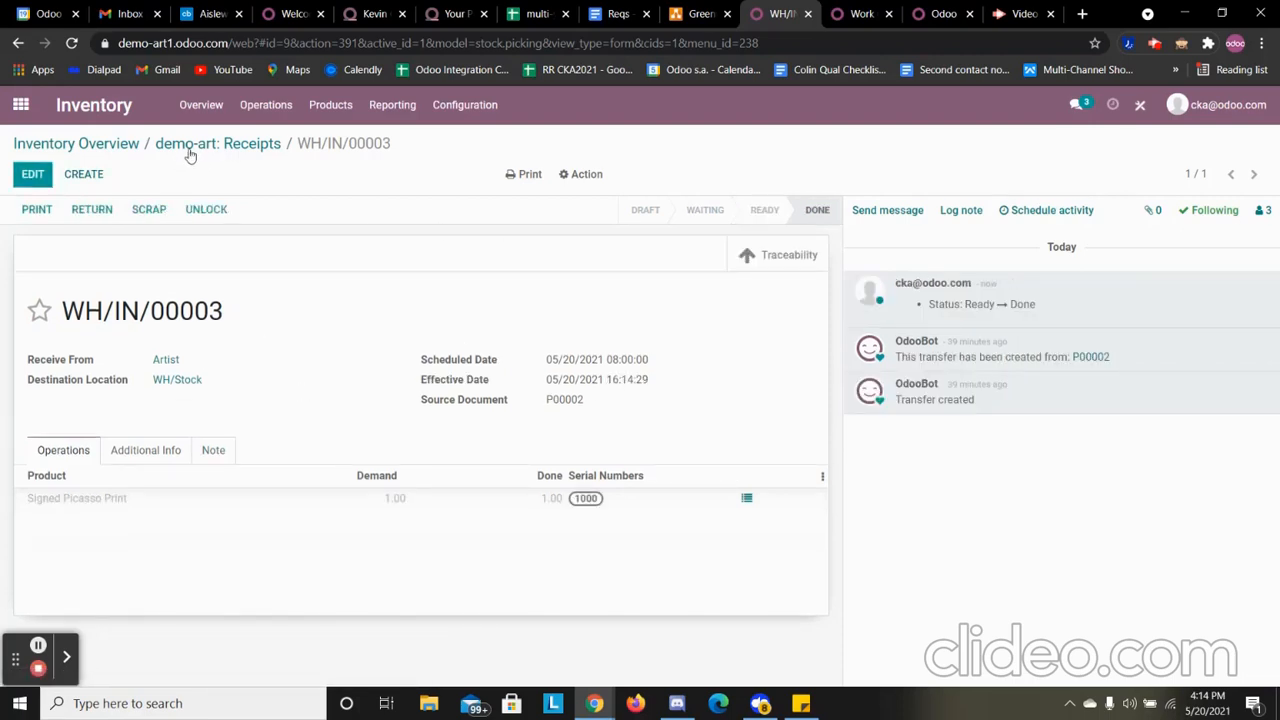
Open the ready delivery order addressed to the customer from the inventory overview.
click(75, 145)
click(711, 262)
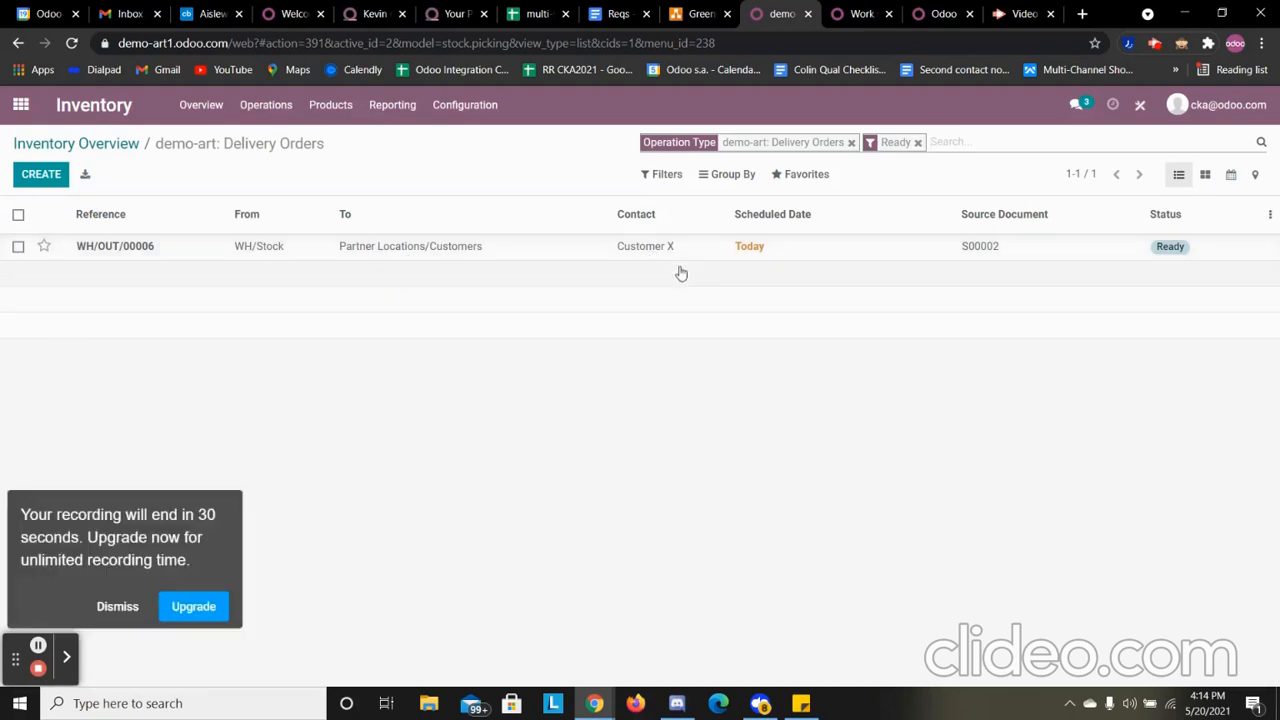
click(797, 249)
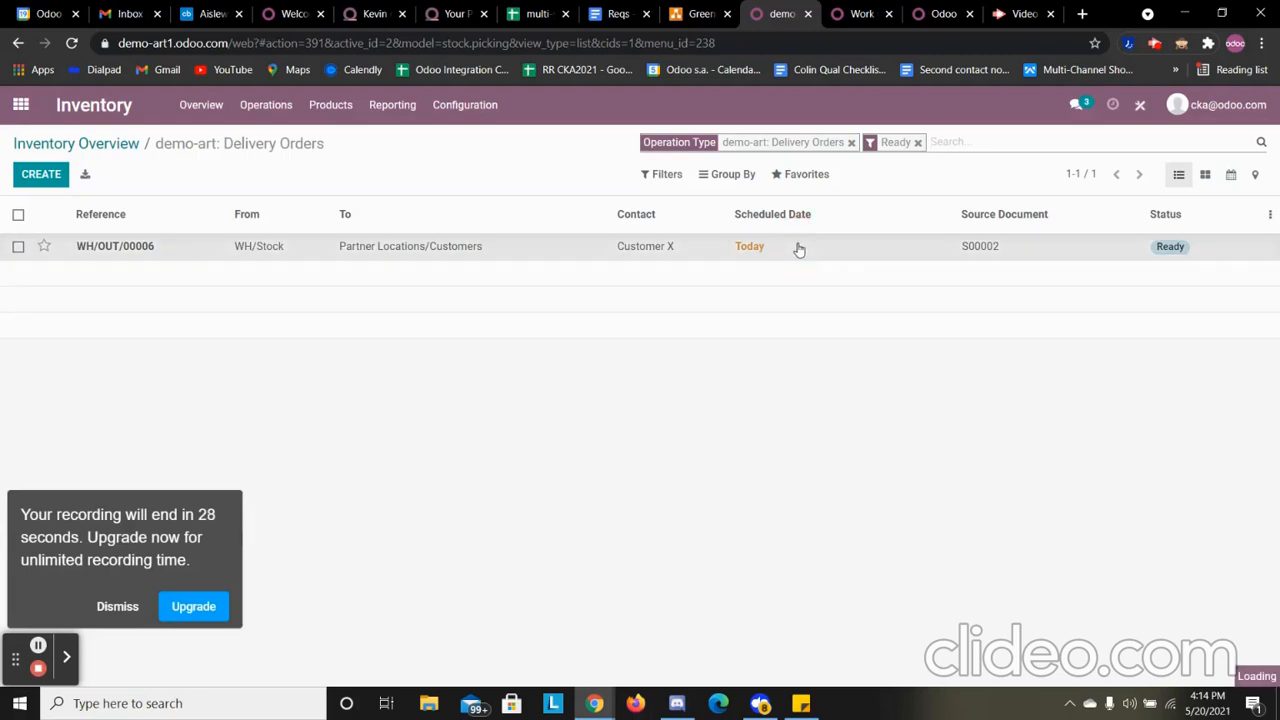
click(46, 209)
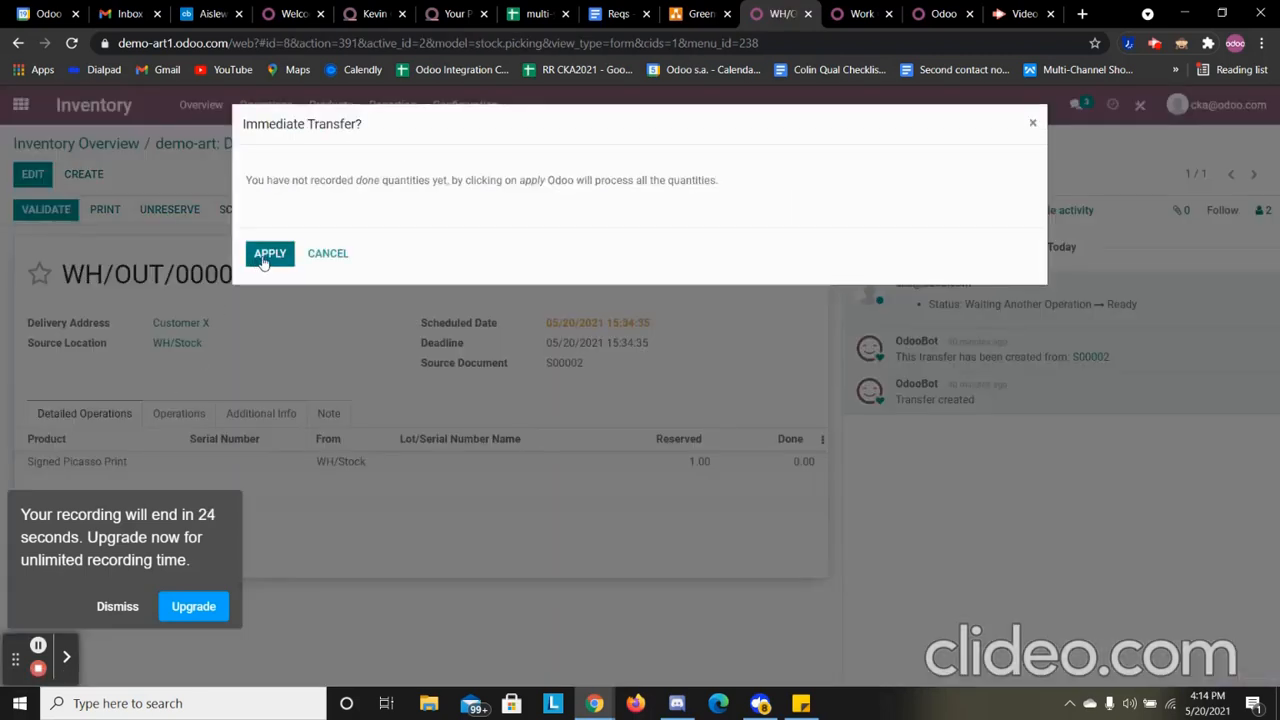
click(1031, 125)
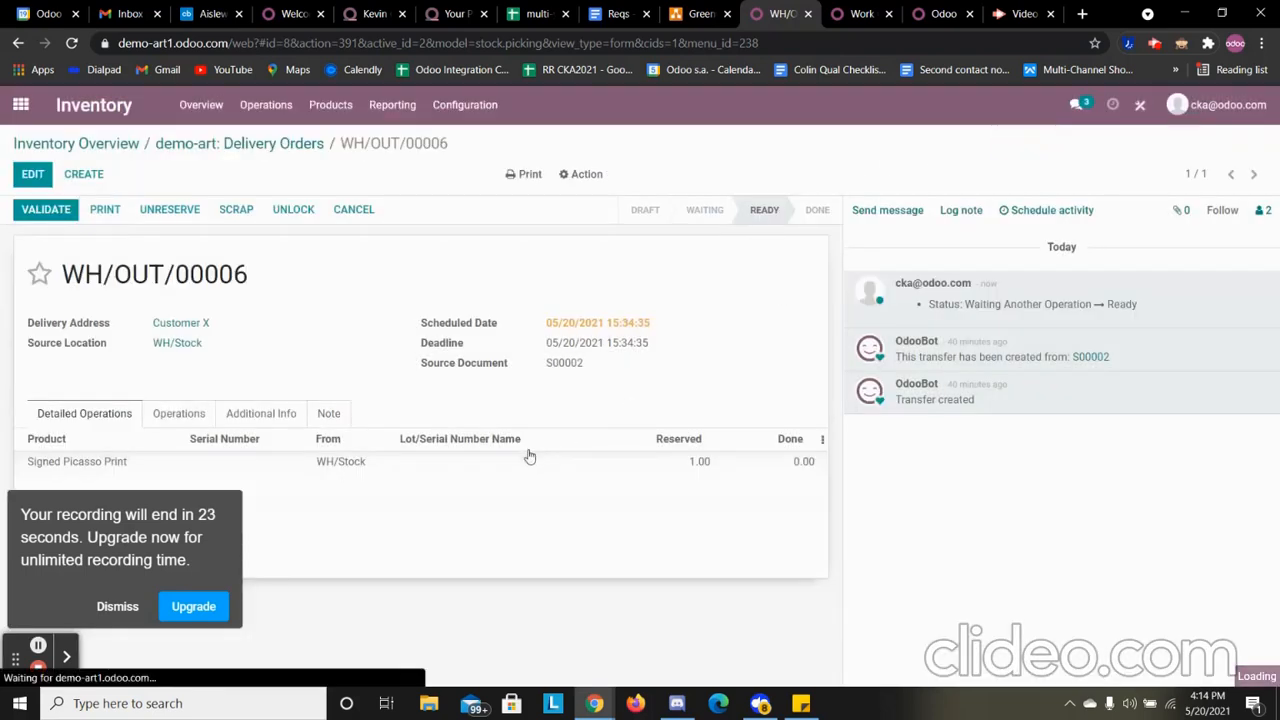
click(515, 460)
click(266, 390)
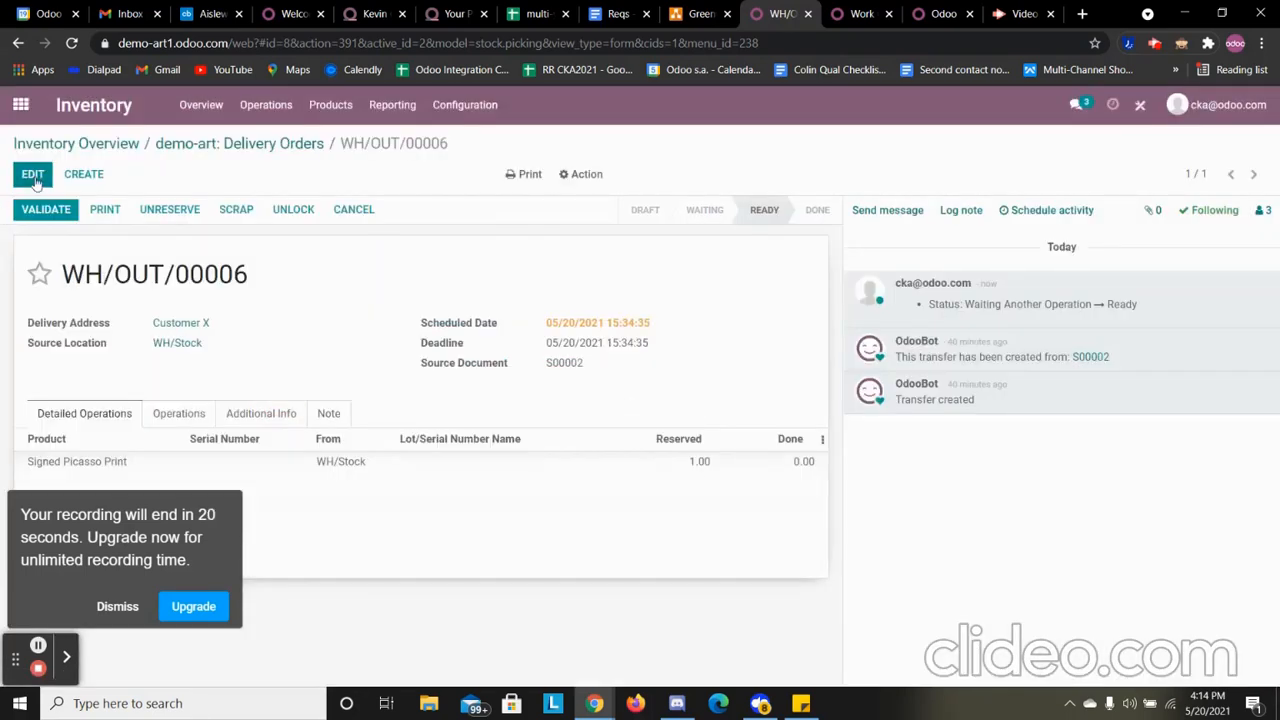
Assign lot/serial number 10001 to the Signed Picasso Print on the customer delivery, save, and validate the delivery.
click(520, 468)
click(515, 497)
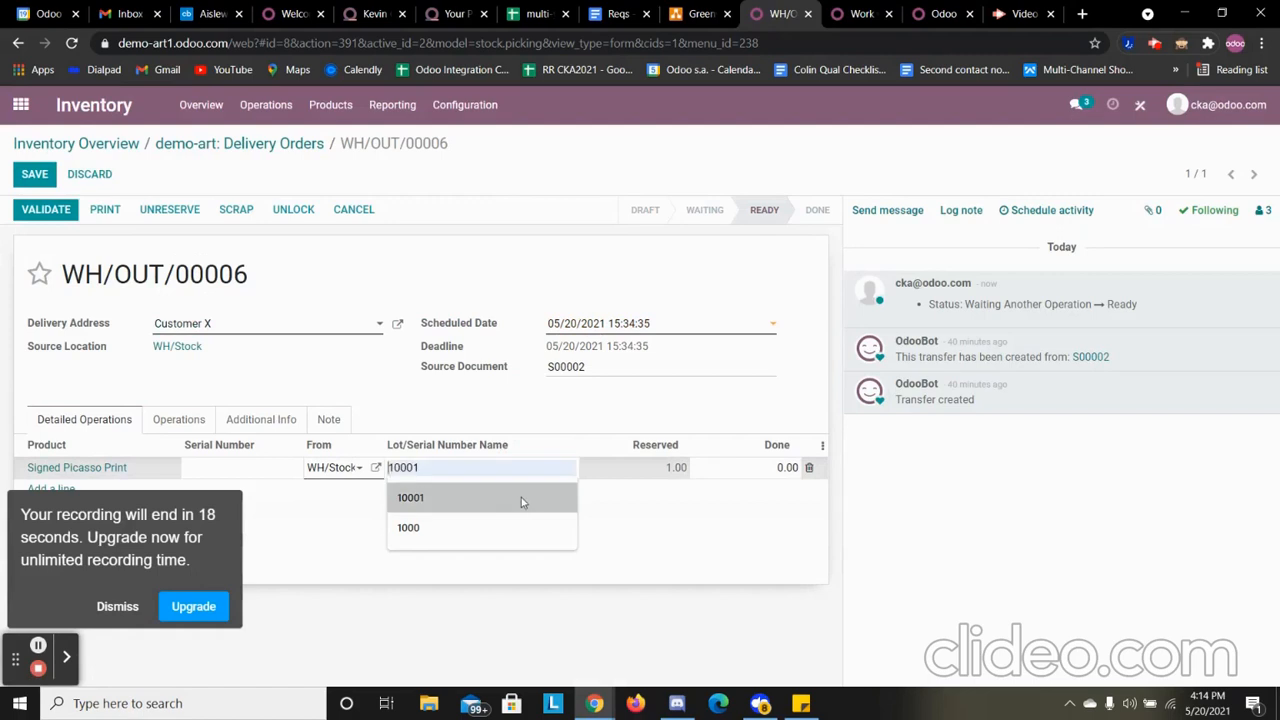
click(35, 174)
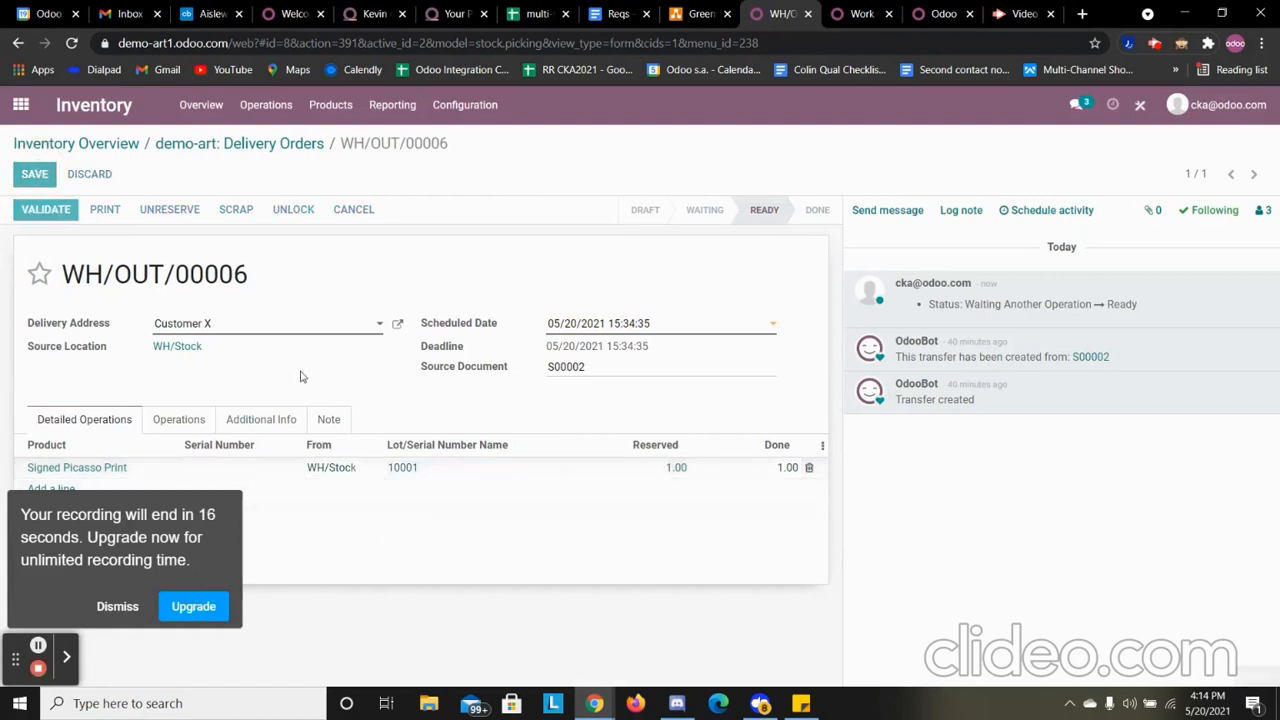
click(57, 213)
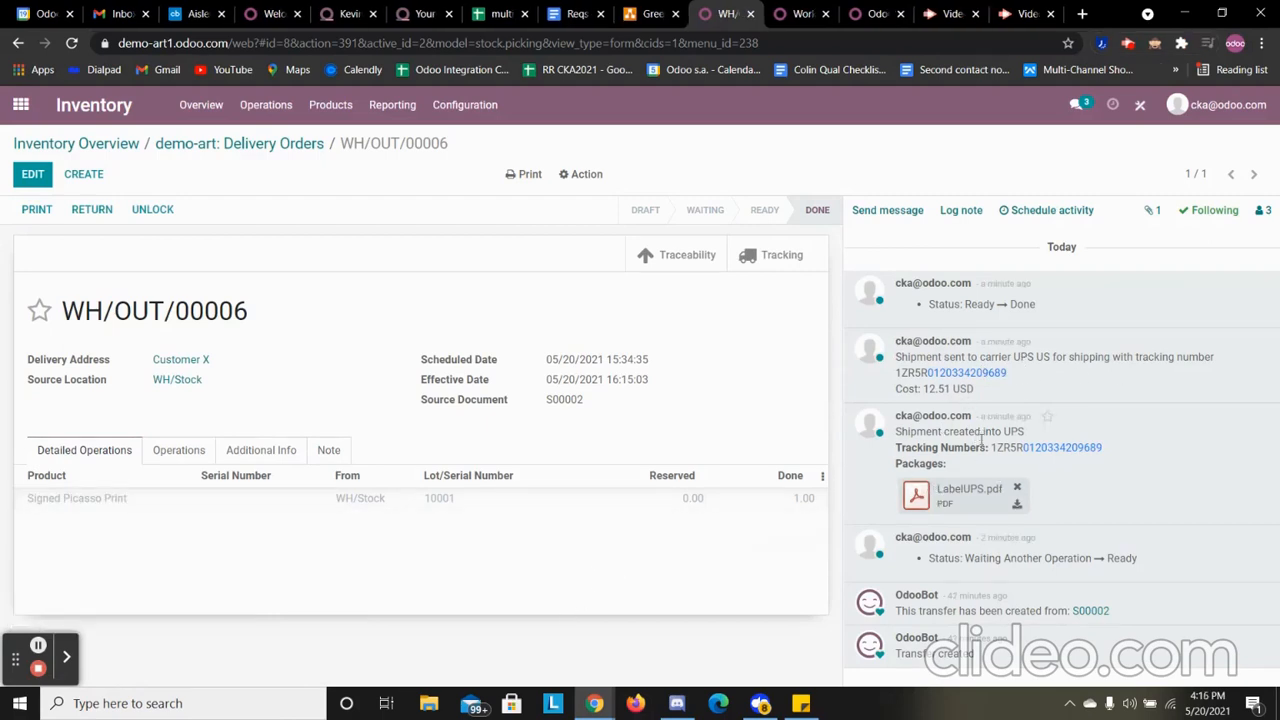
View the UPS shipping label attached to the delivery, close it, and examine the delivery's traceability report.
click(915, 496)
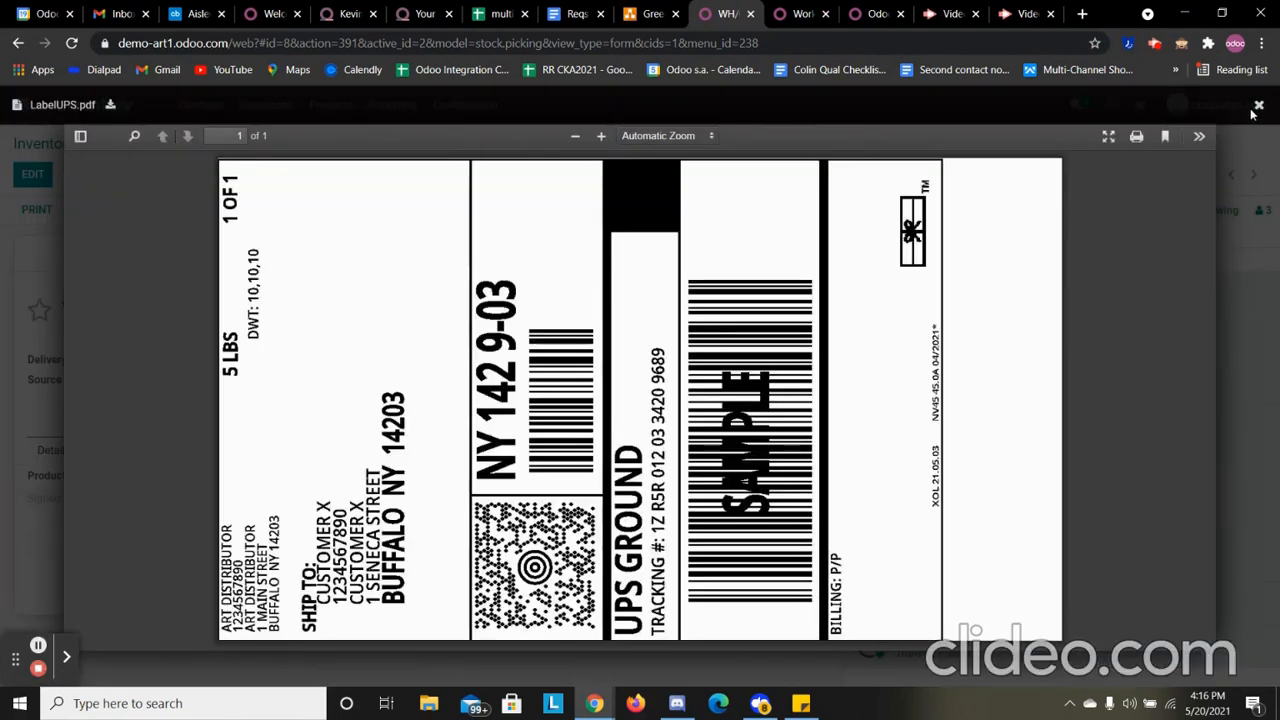
click(1258, 106)
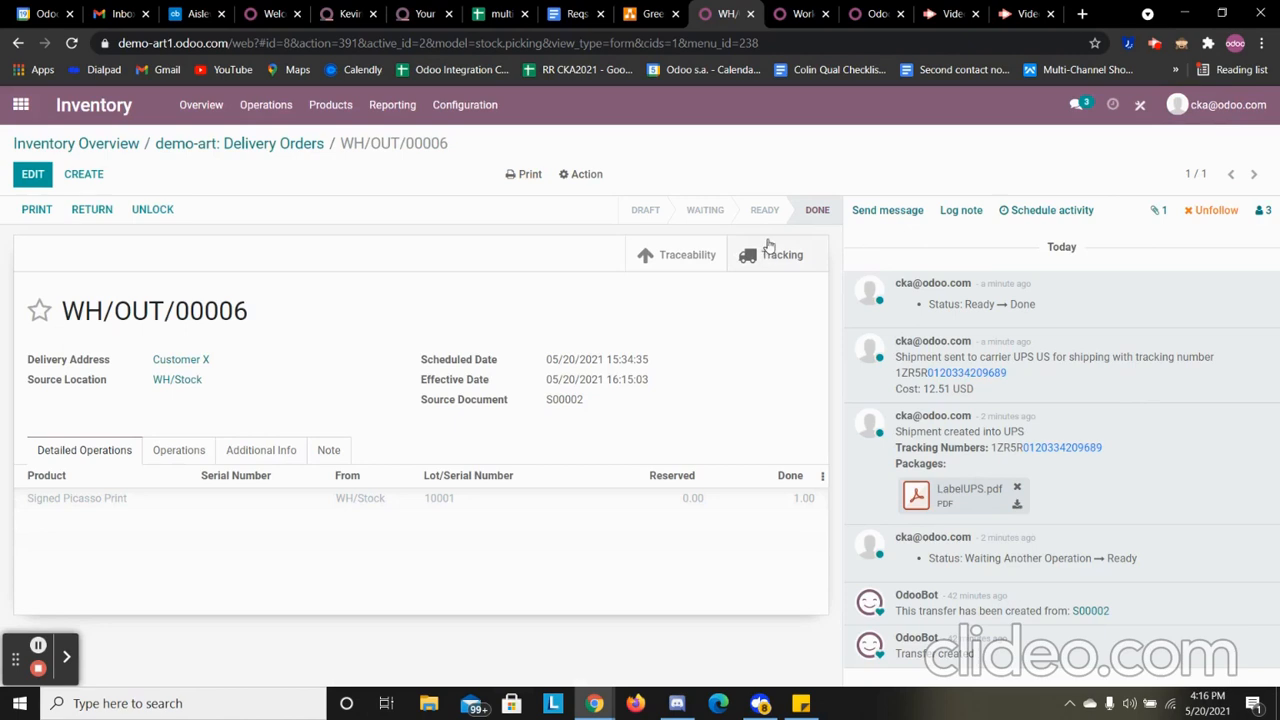
click(695, 257)
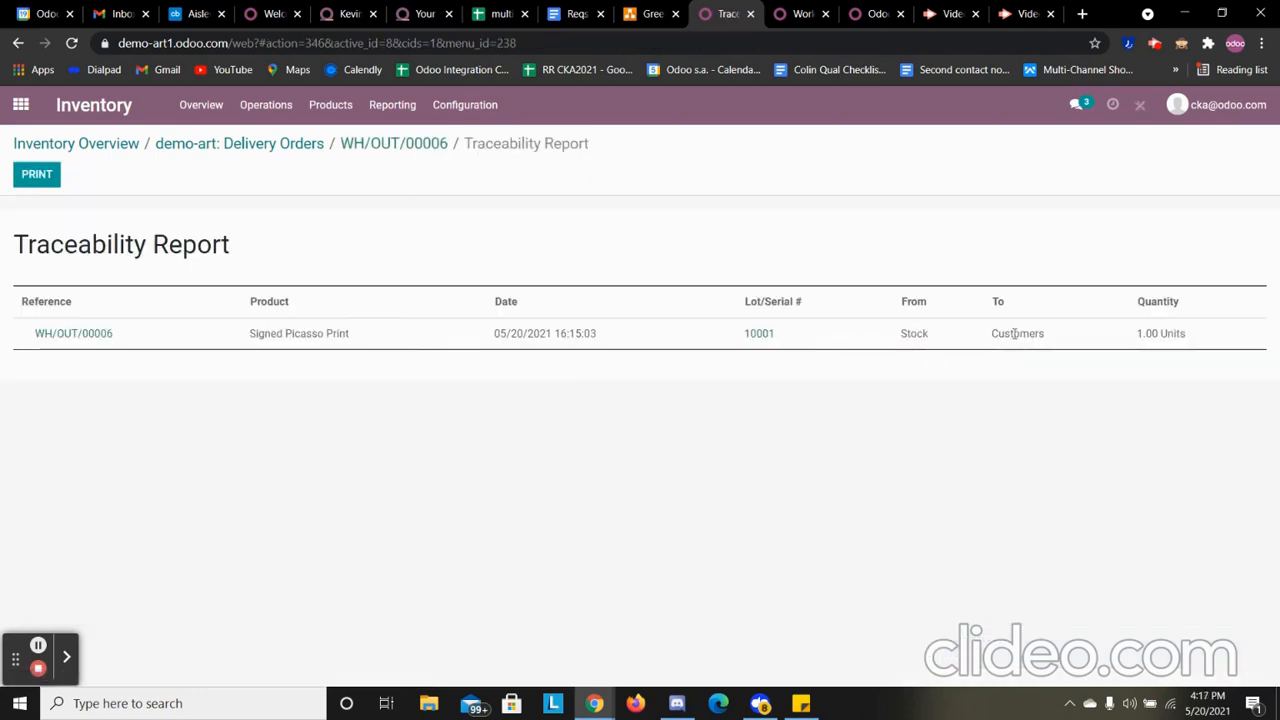
Return to the delivery, open its source sales order, and review the delivered and invoiced quantities on the order lines.
click(405, 146)
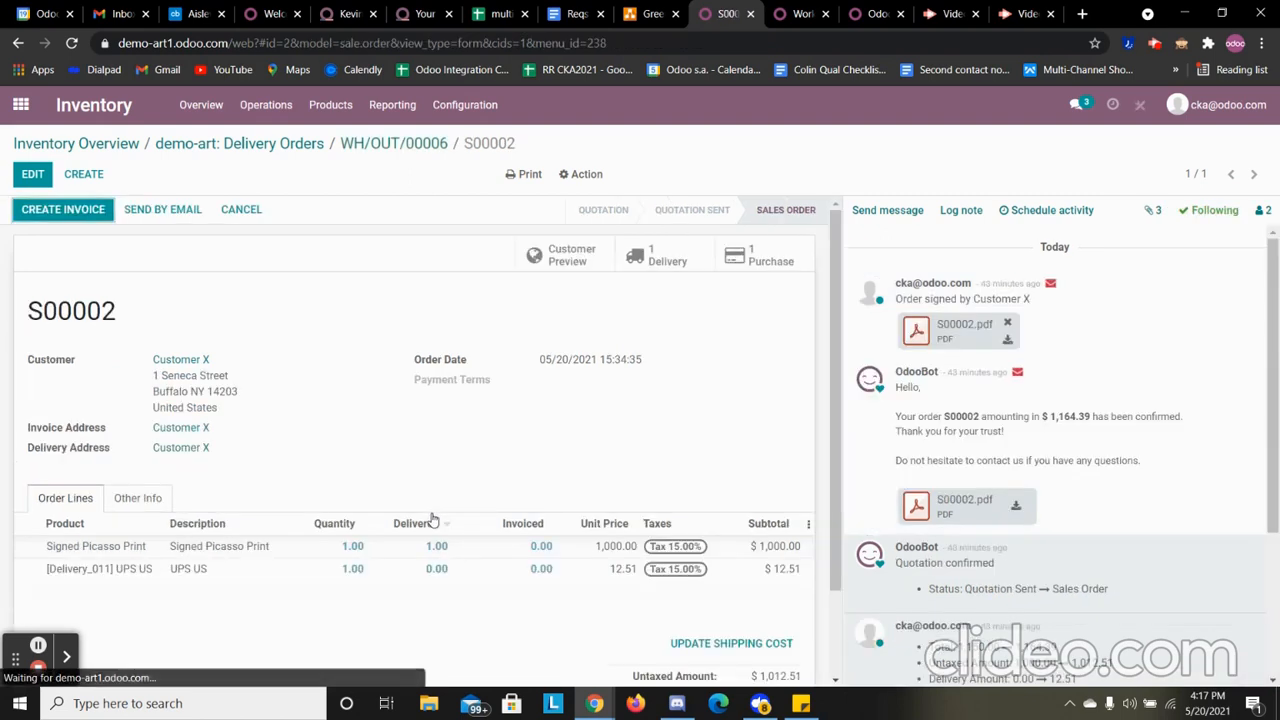
scroll(397, 377, down, 2)
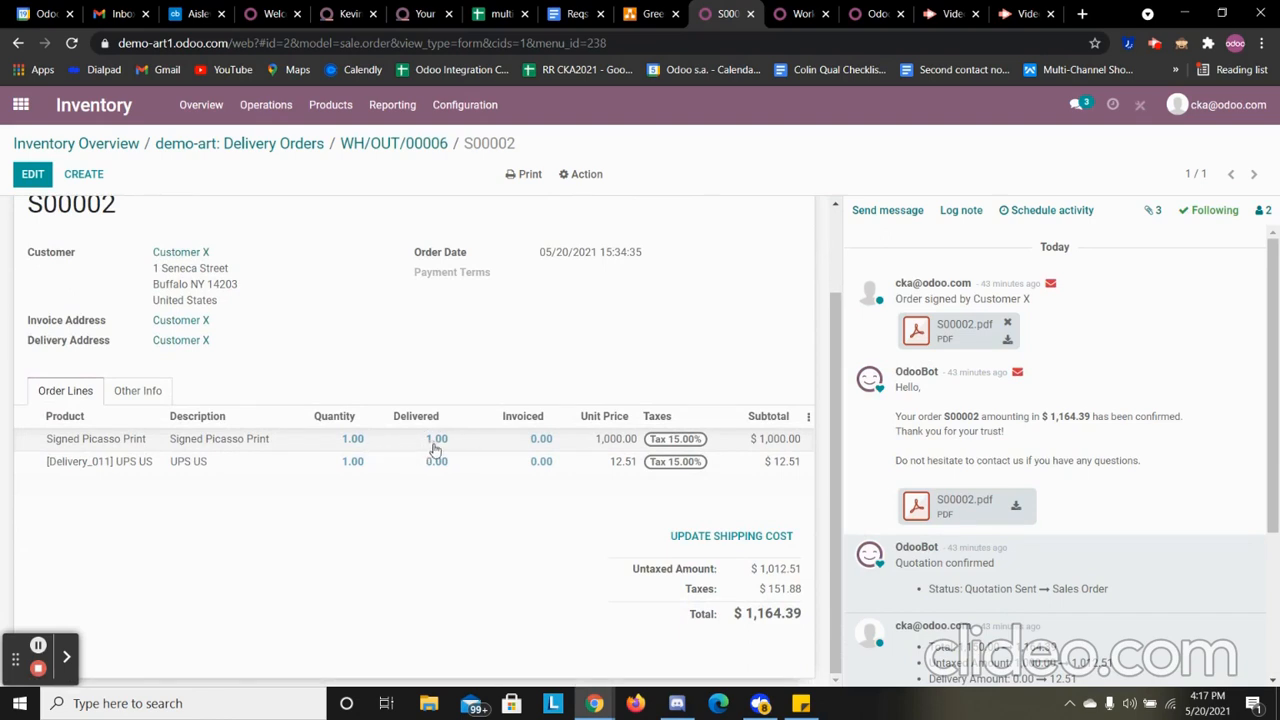
scroll(535, 510, up, 2)
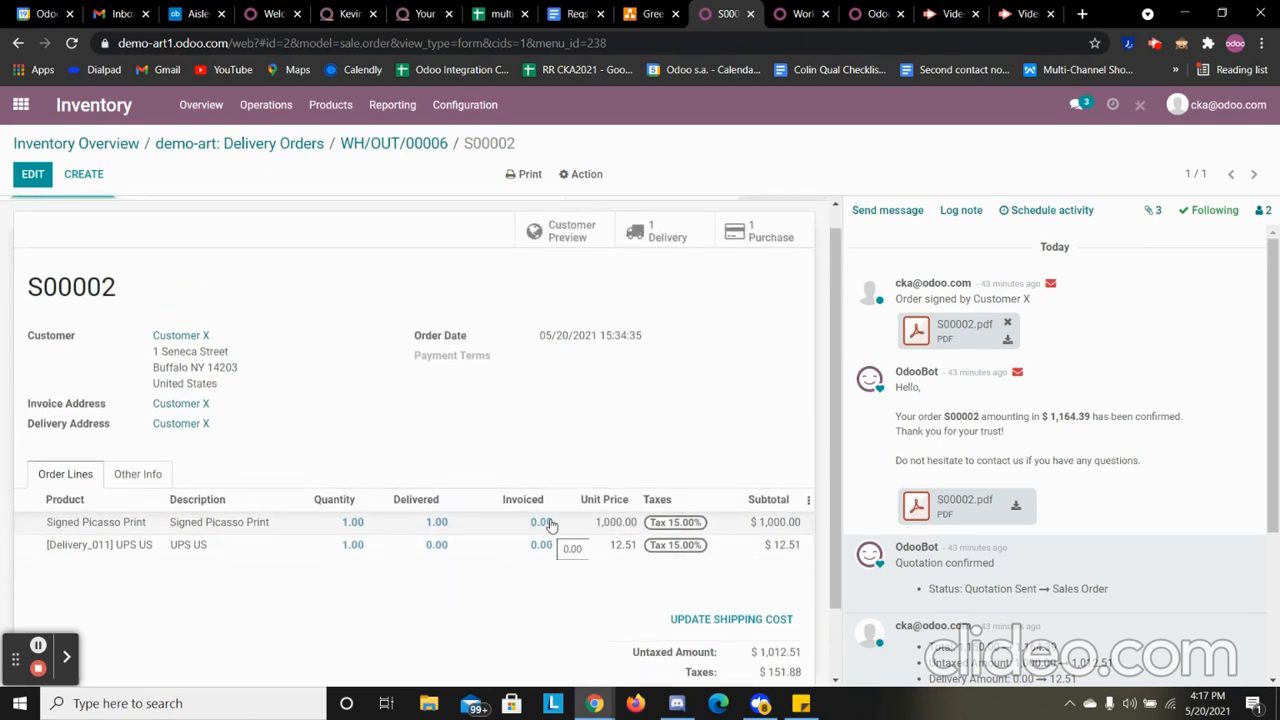
scroll(676, 442, up, 1)
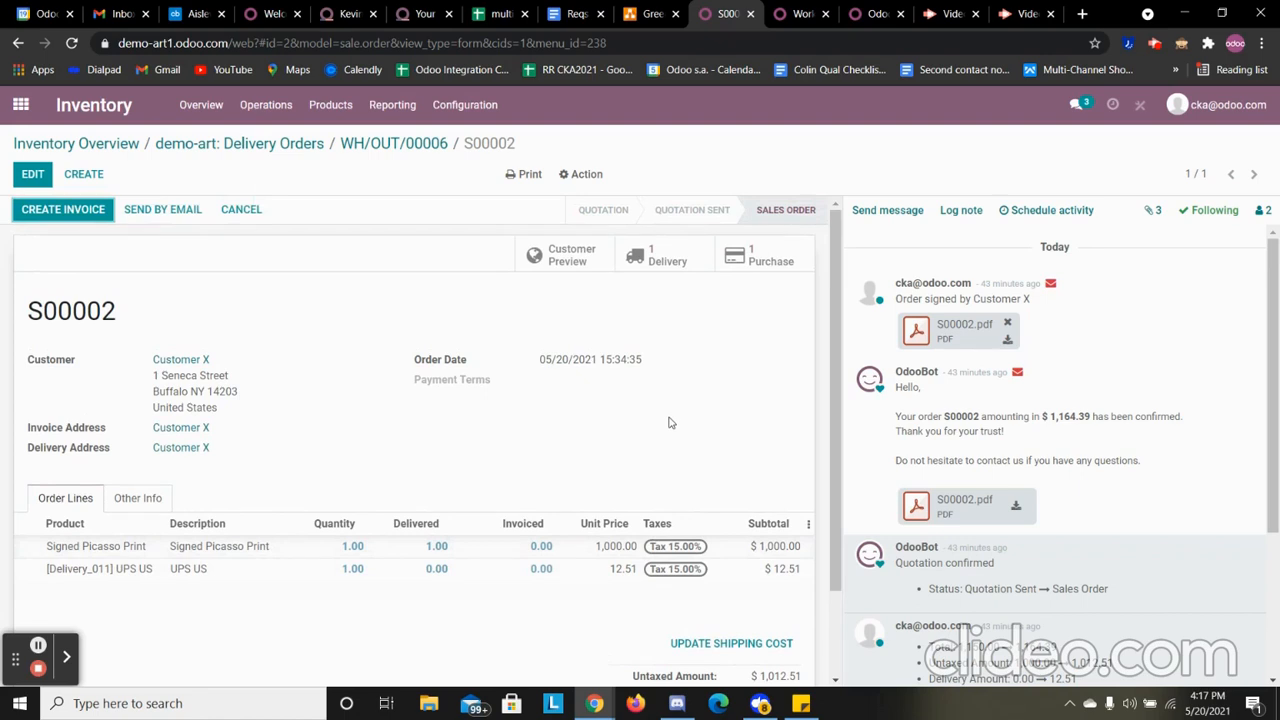
click(44, 211)
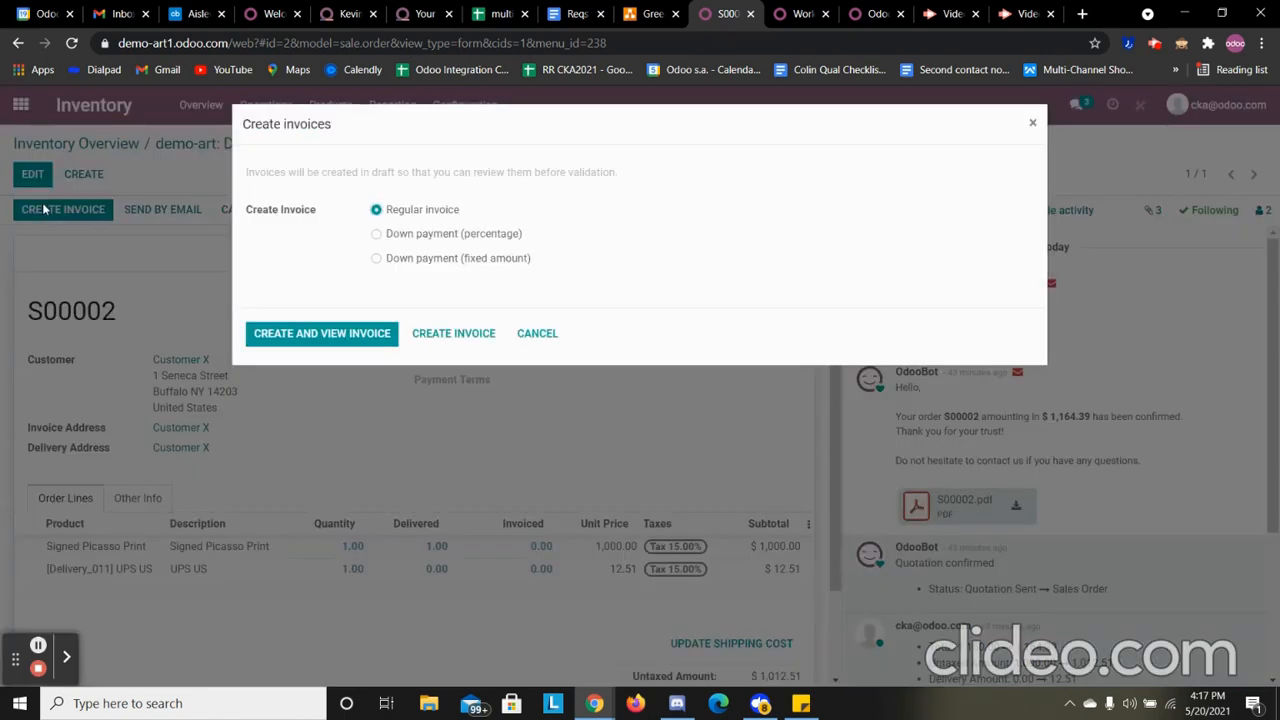
click(1033, 123)
click(274, 104)
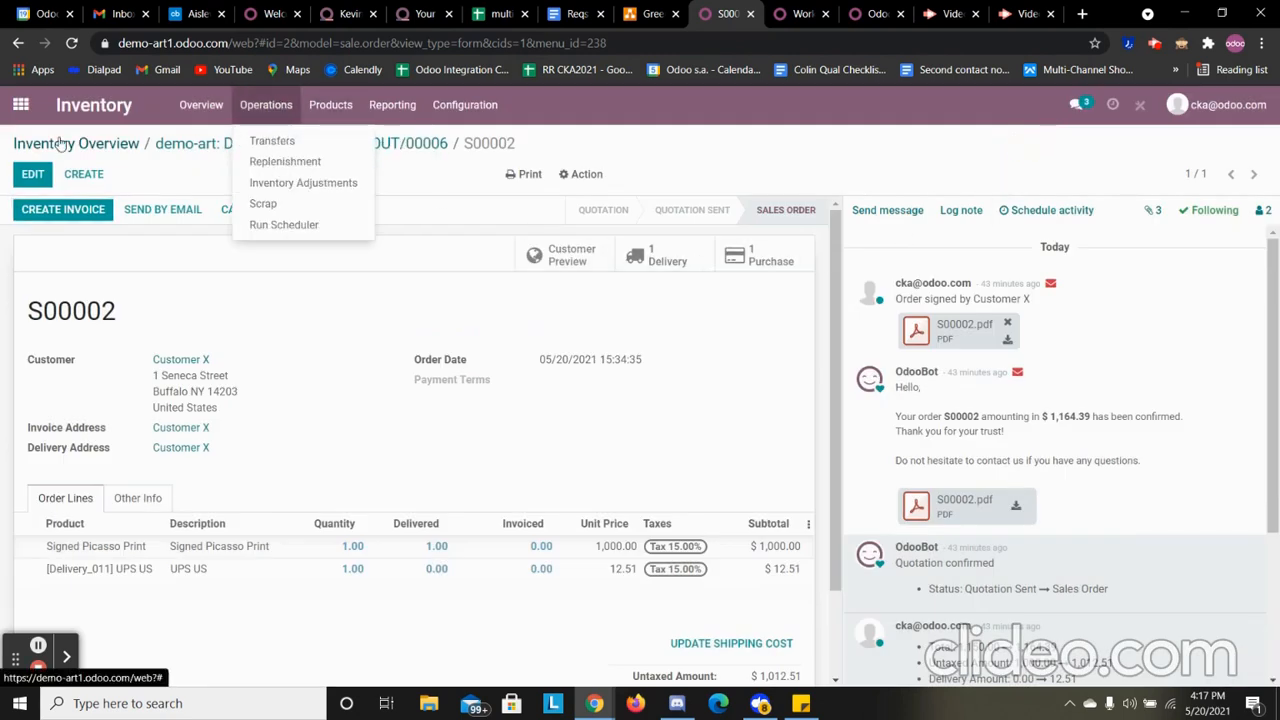
Switch to the Sales app and open the list of orders to invoice.
click(20, 104)
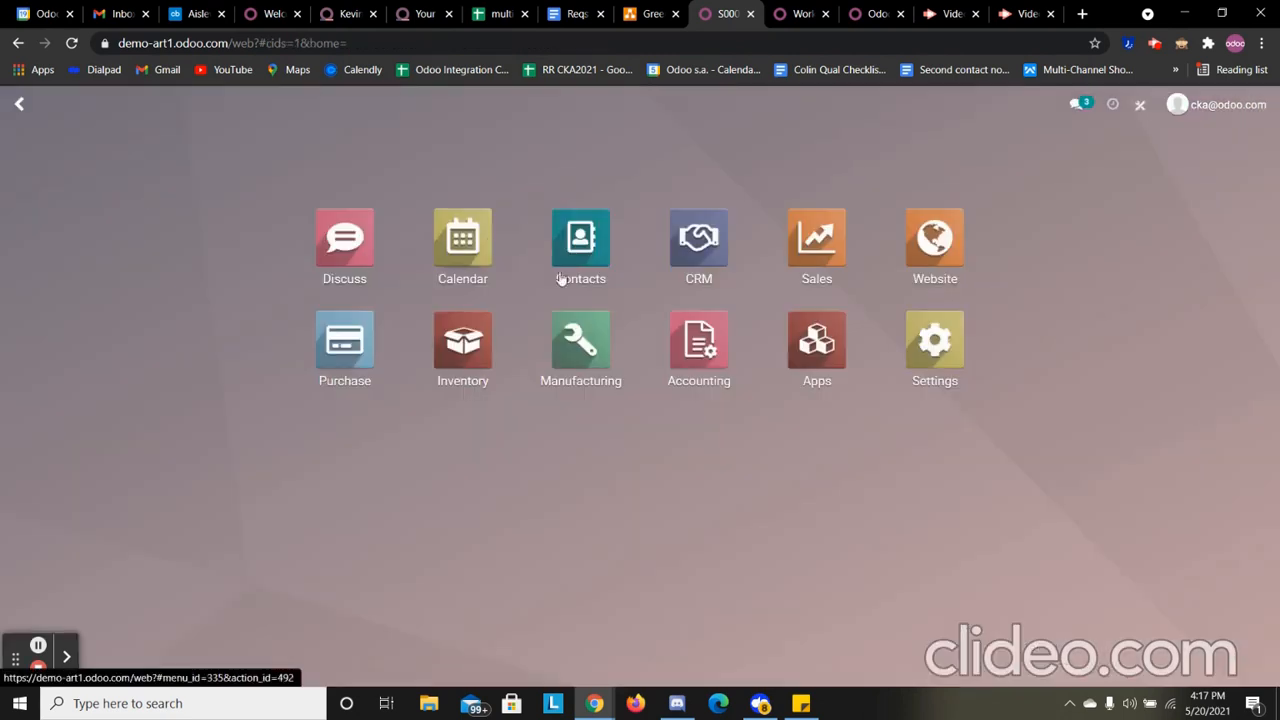
click(816, 250)
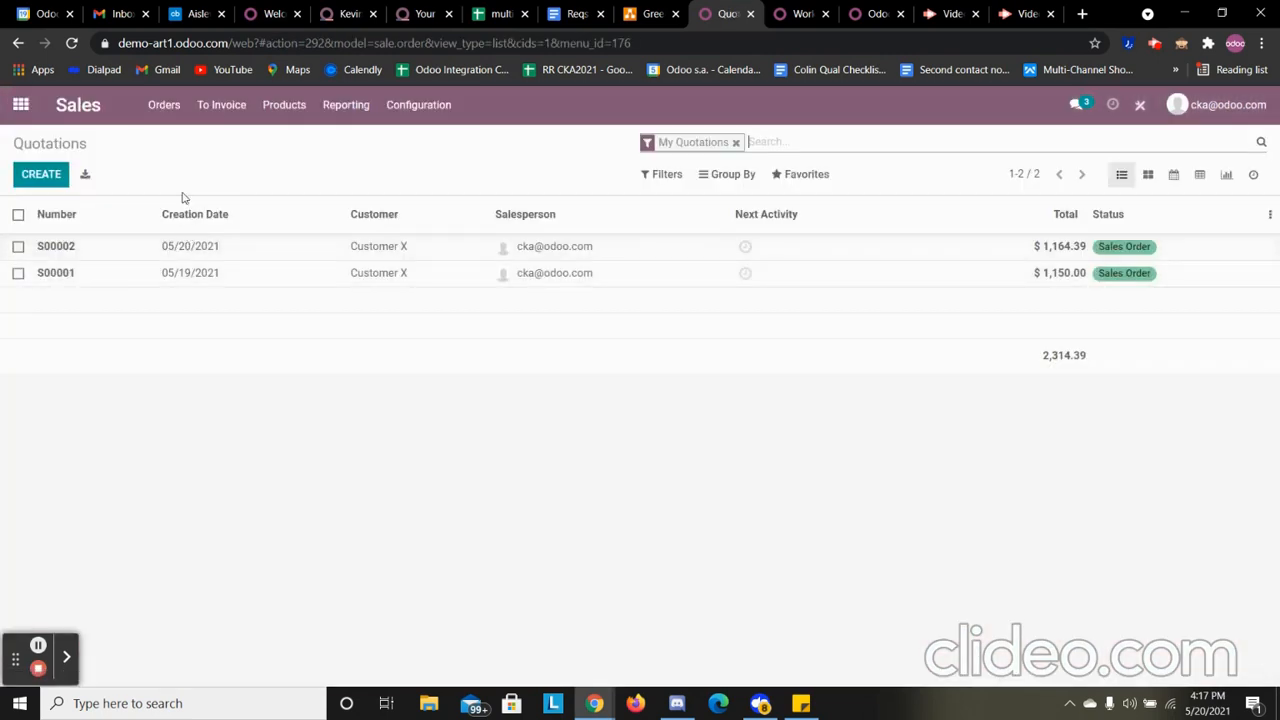
click(214, 114)
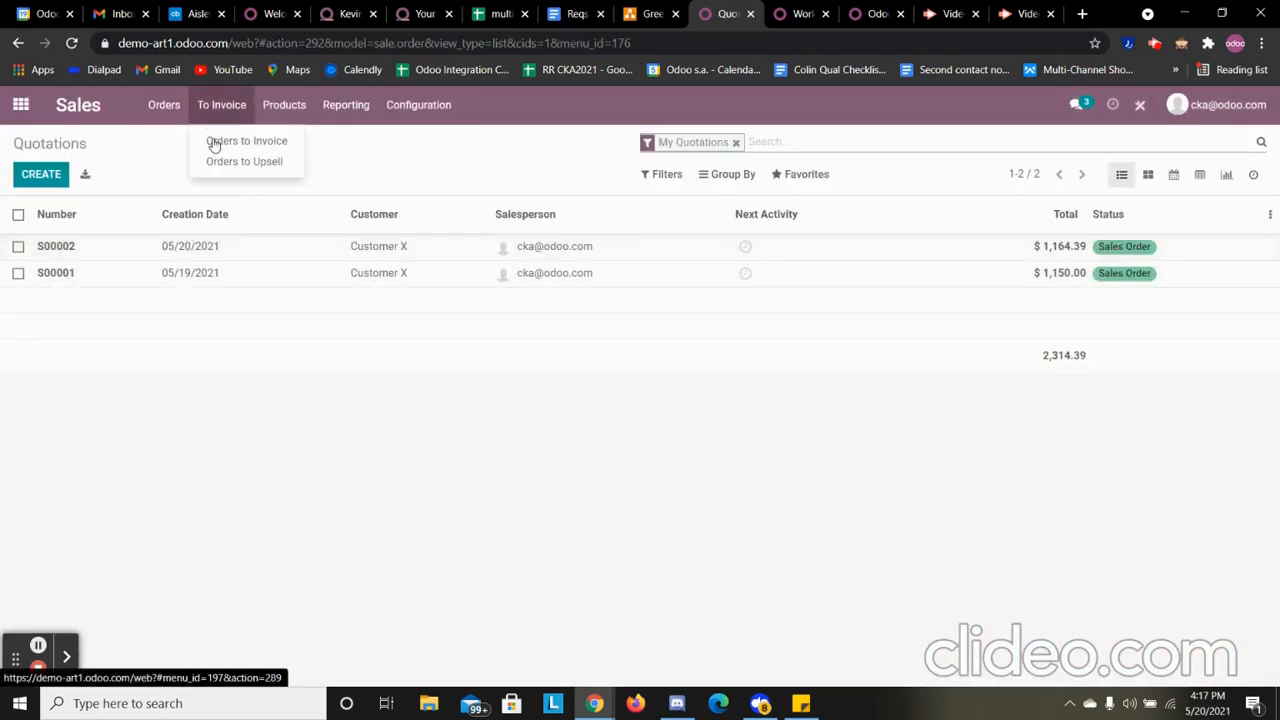
click(213, 140)
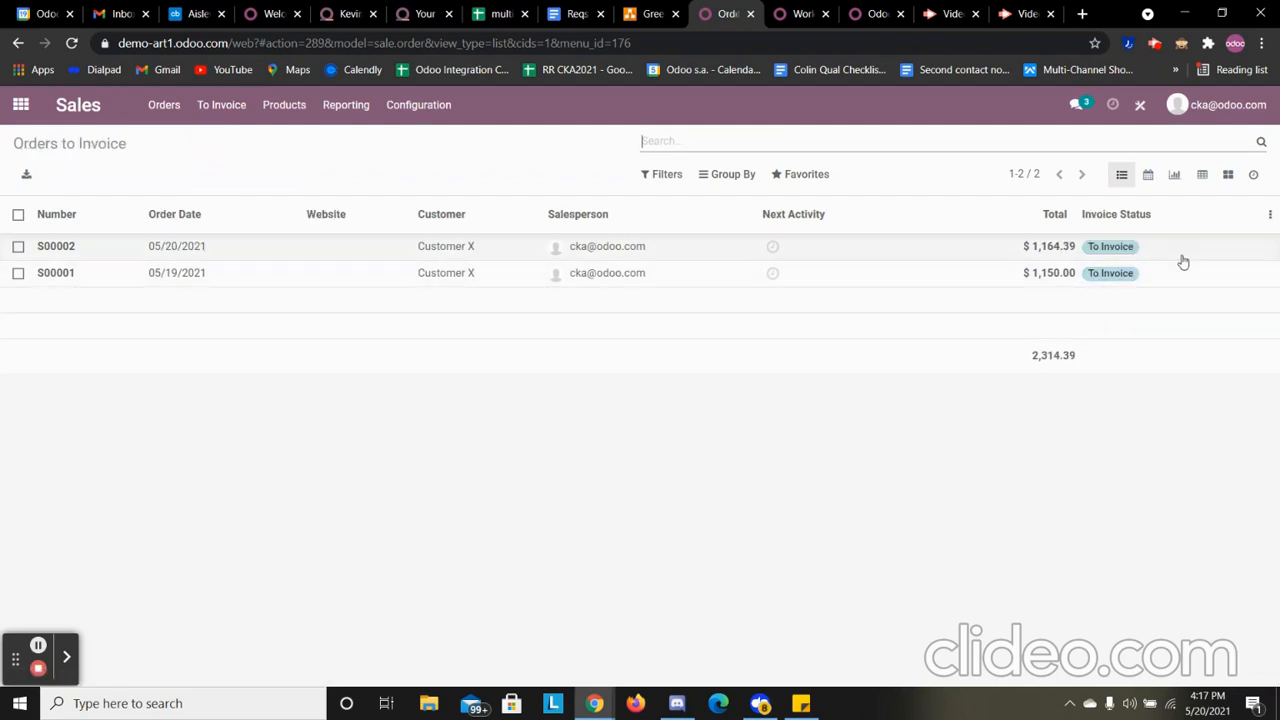
Select both orders awaiting invoicing and view the batch actions available for them.
click(18, 247)
click(18, 273)
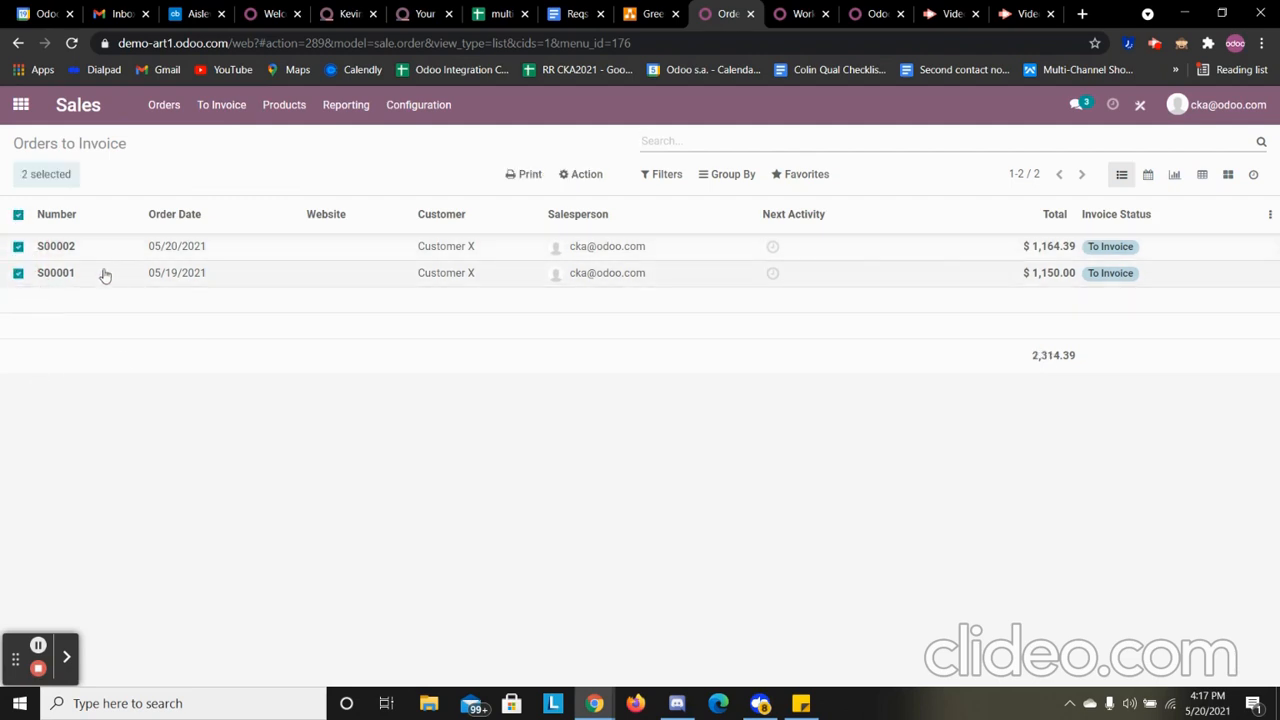
click(584, 174)
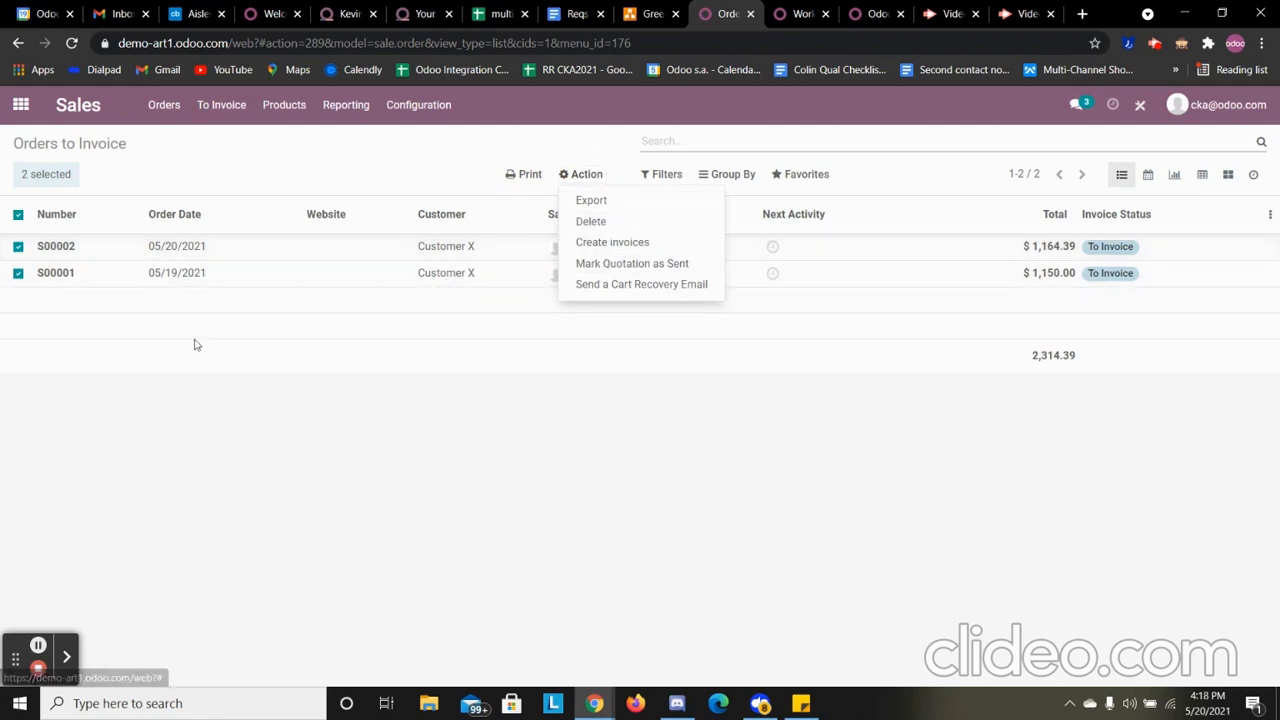
Keep only the 05/20/2021 order selected, create and view its invoice, and confirm the draft.
click(18, 247)
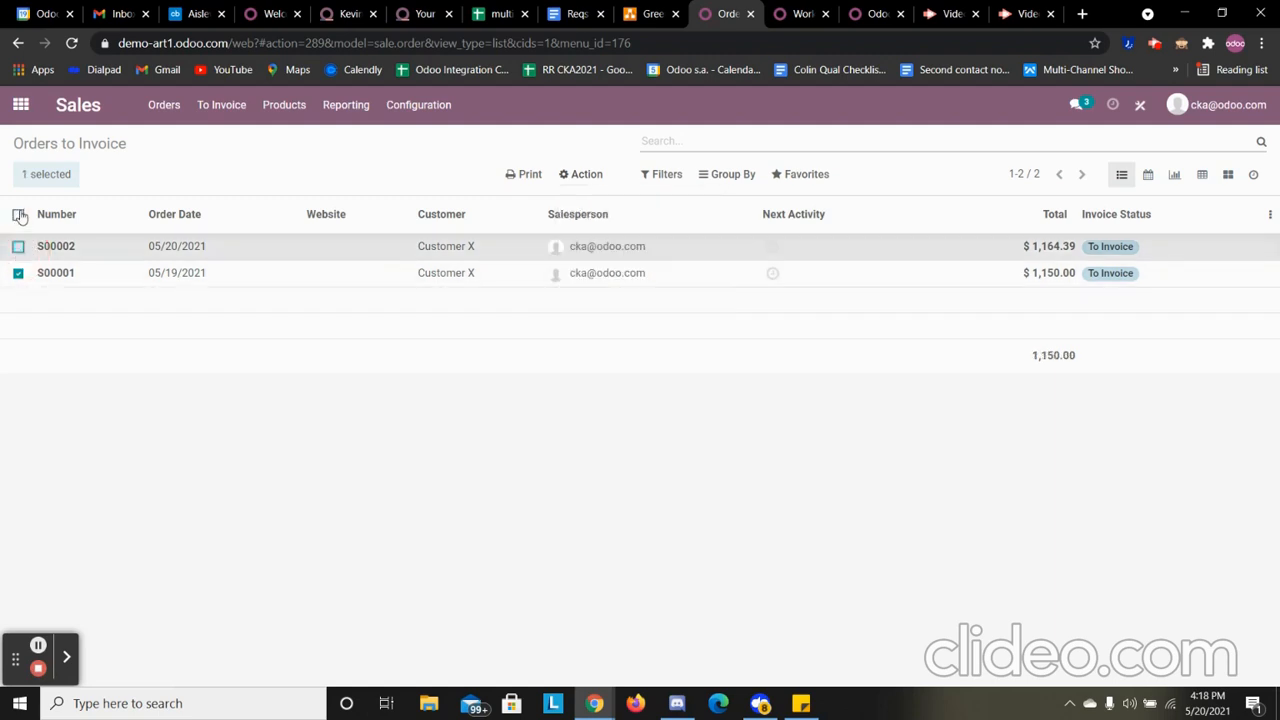
click(18, 247)
click(18, 273)
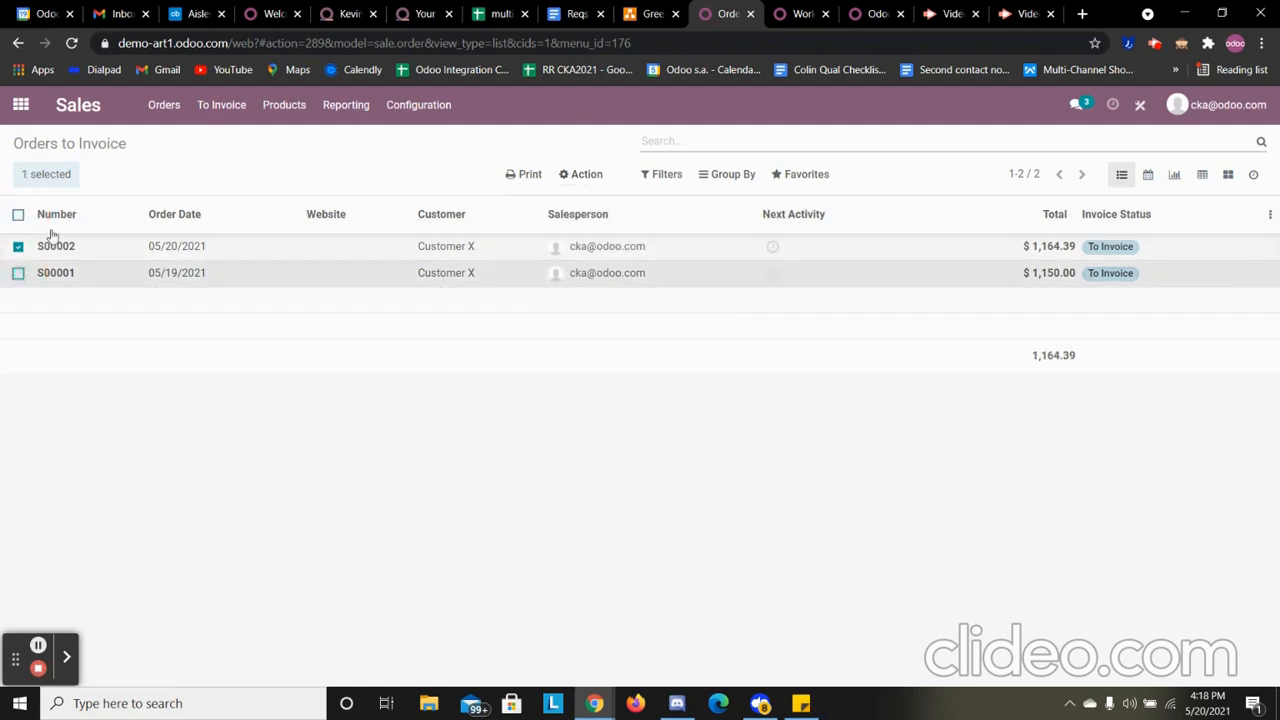
click(581, 180)
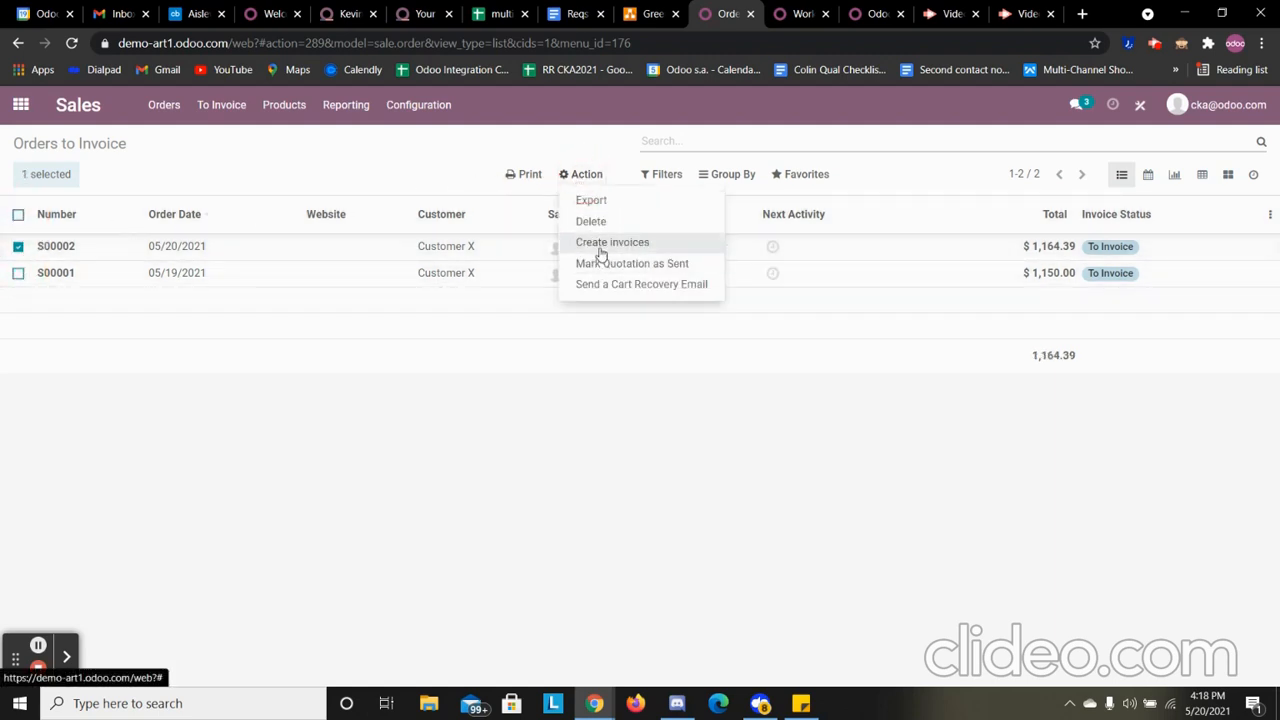
click(594, 243)
click(360, 336)
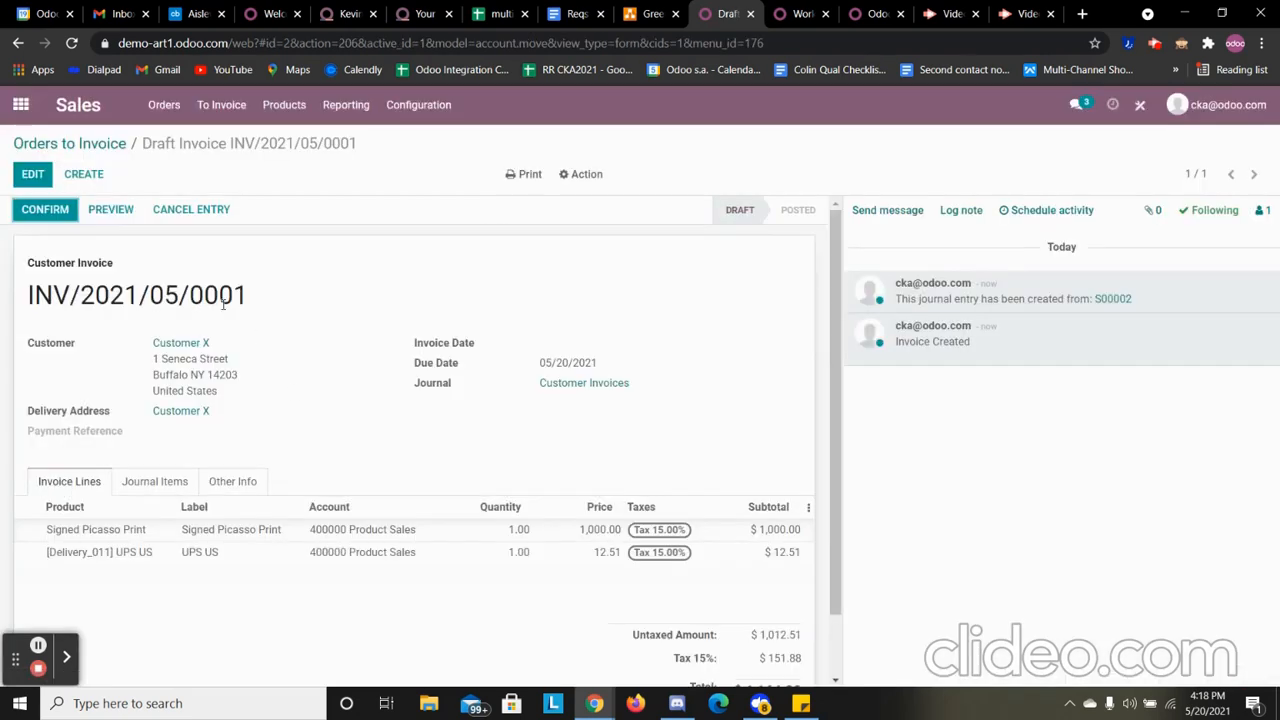
click(45, 212)
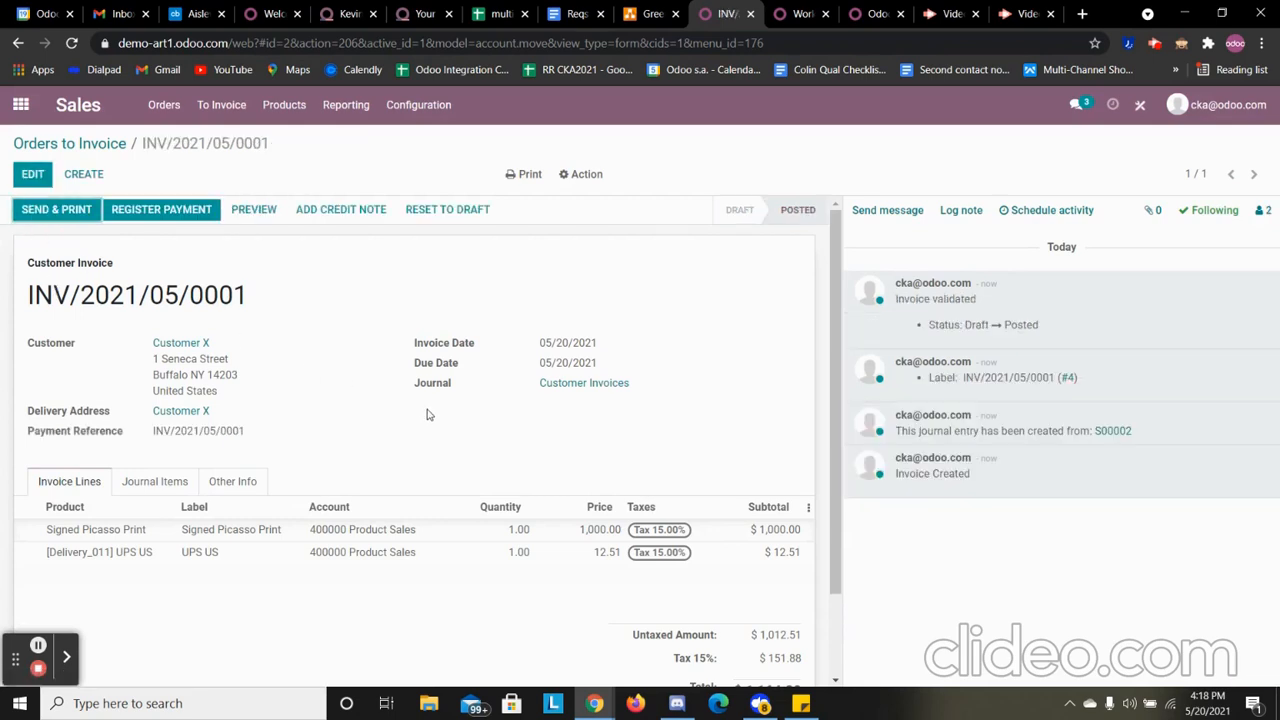
Examine the posted invoice's lines, totals and journal items.
scroll(447, 418, down, 2)
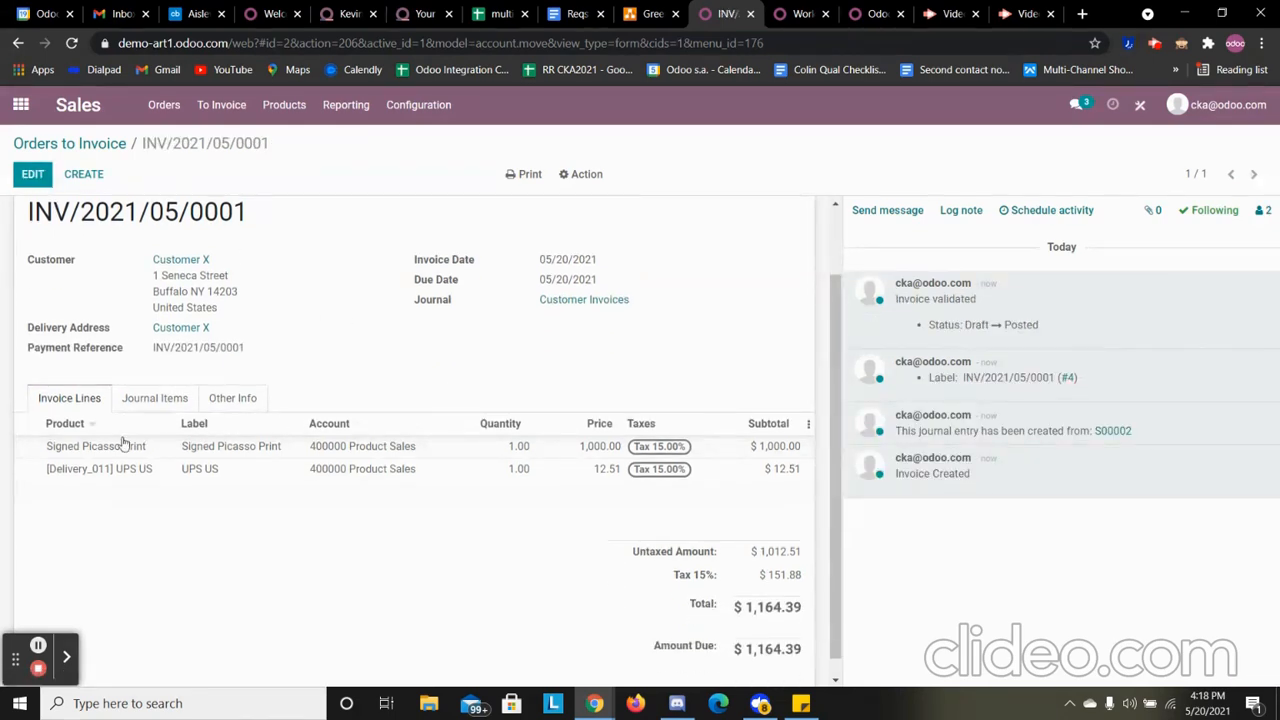
click(151, 401)
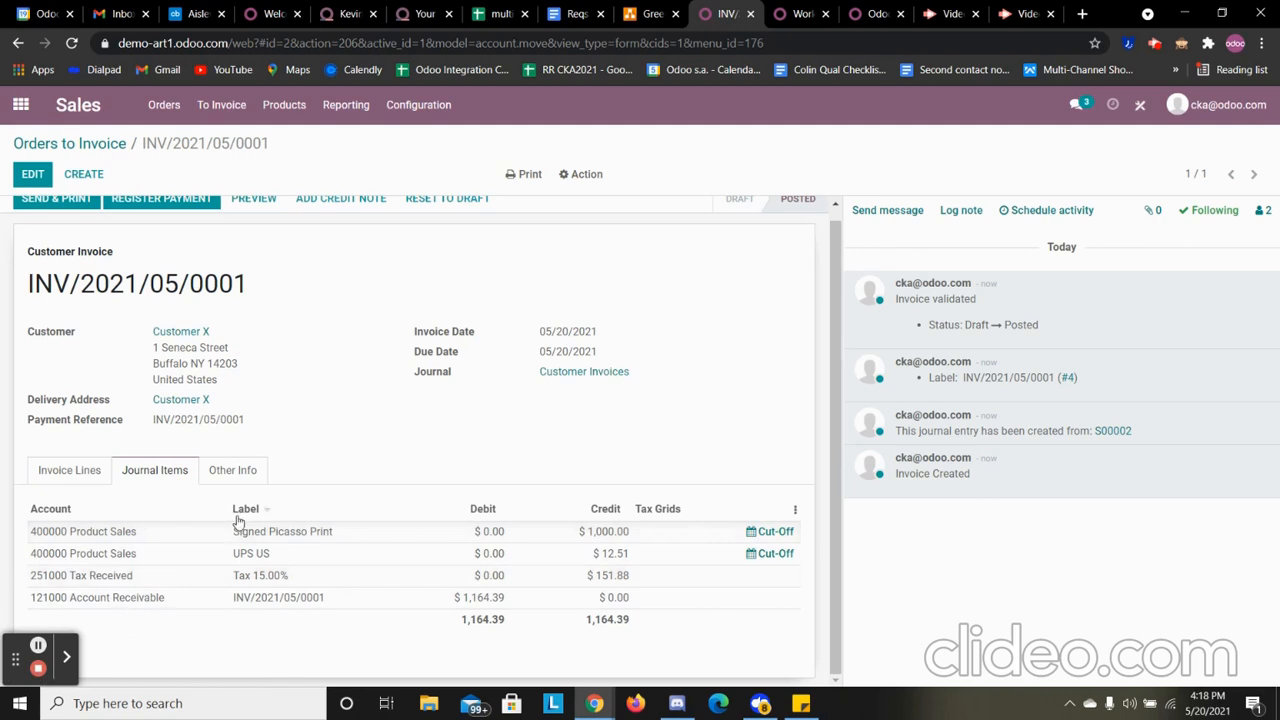
scroll(245, 470, up, 1)
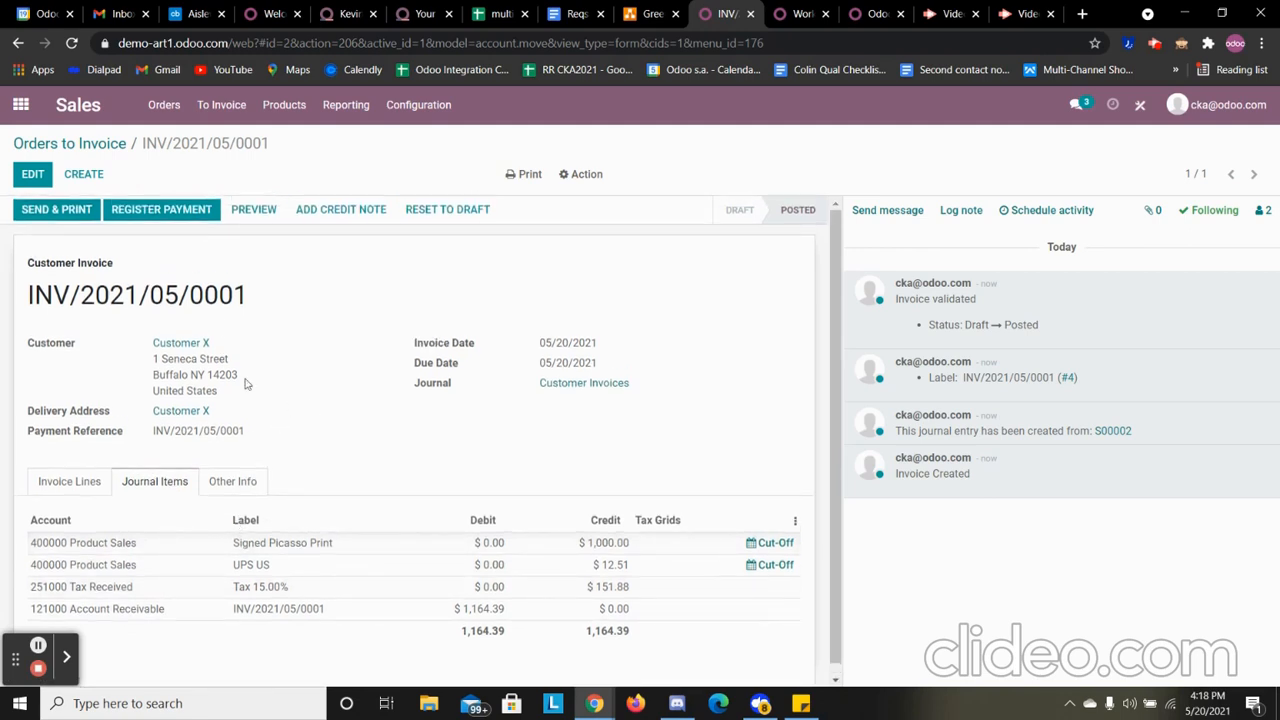
Switch to the Accounting app and remove the configuration panel from its dashboard.
click(20, 104)
click(724, 339)
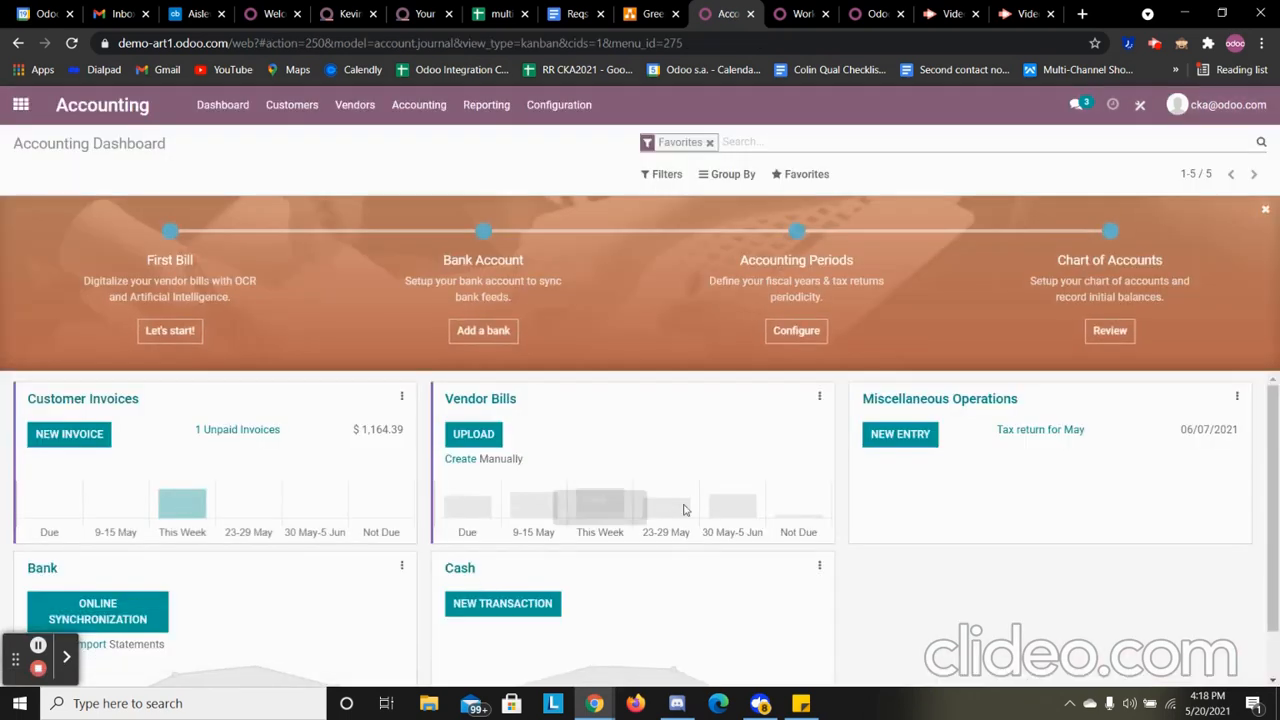
scroll(282, 468, down, 1)
scroll(680, 440, up, 1)
click(1265, 209)
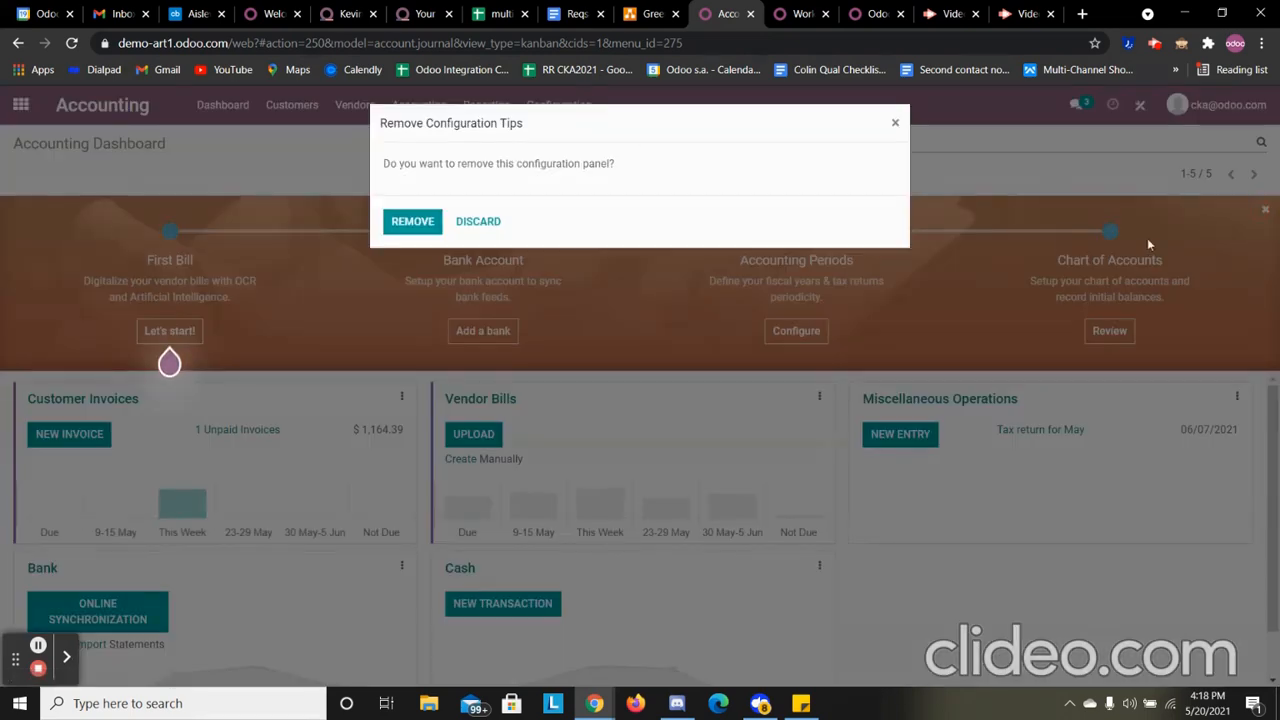
click(412, 222)
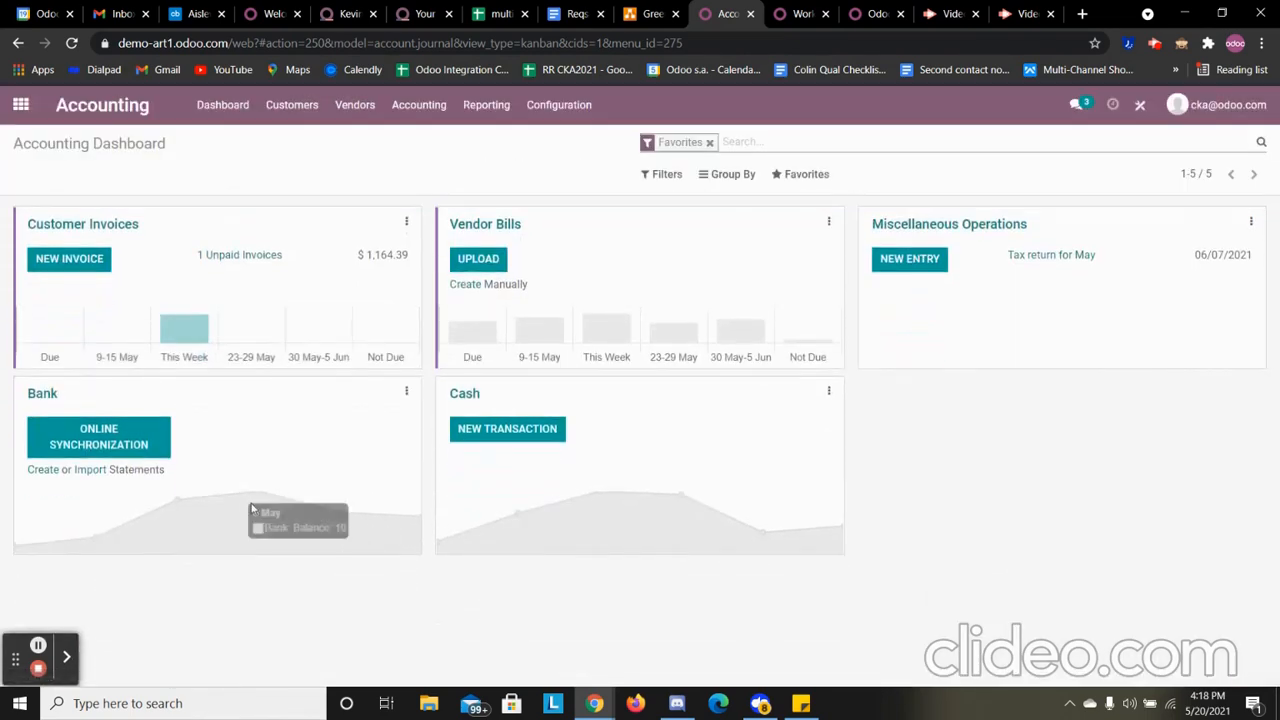
Create a bank statement in the Bank journal with the reference Bank Statement 1.
click(41, 469)
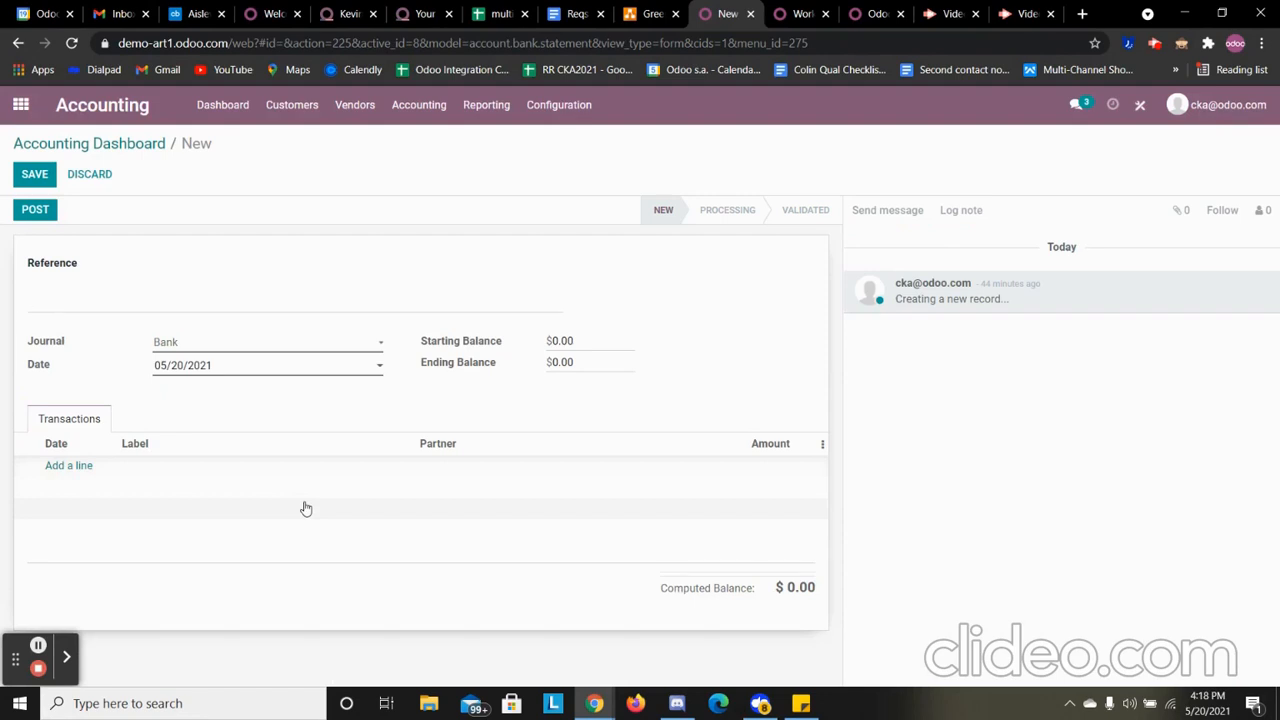
text(Bank Statement 1)
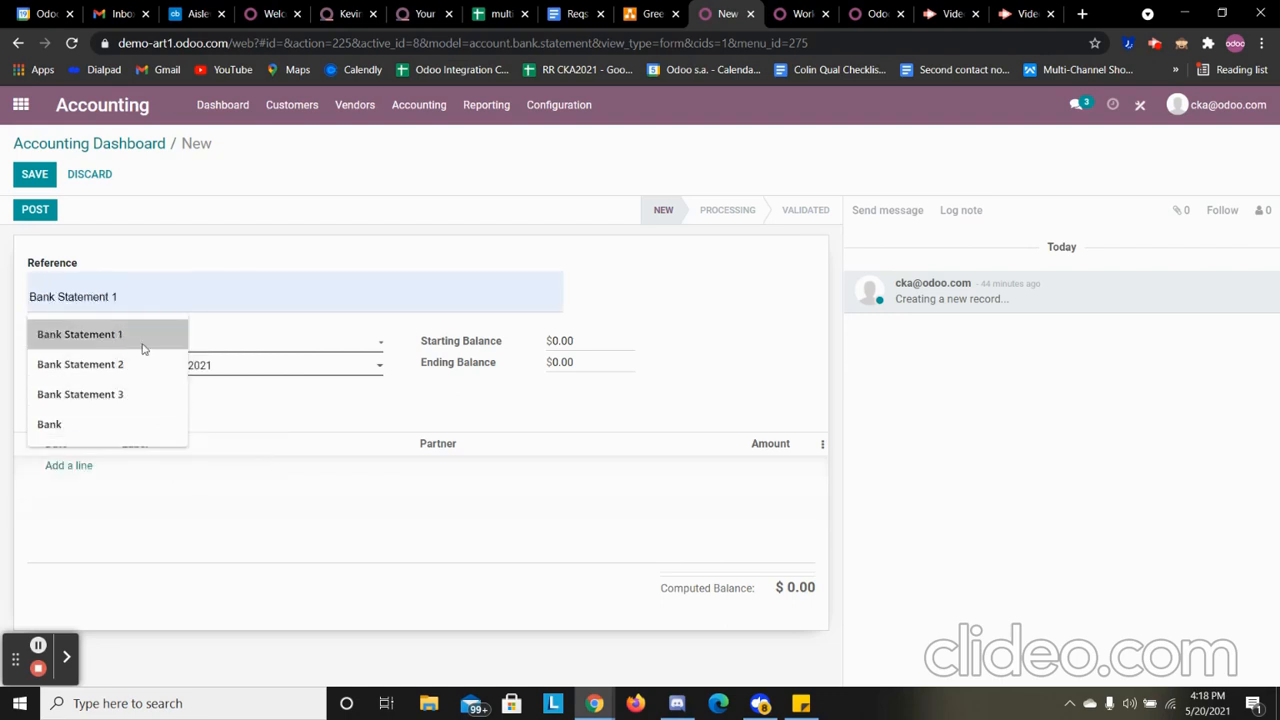
click(130, 336)
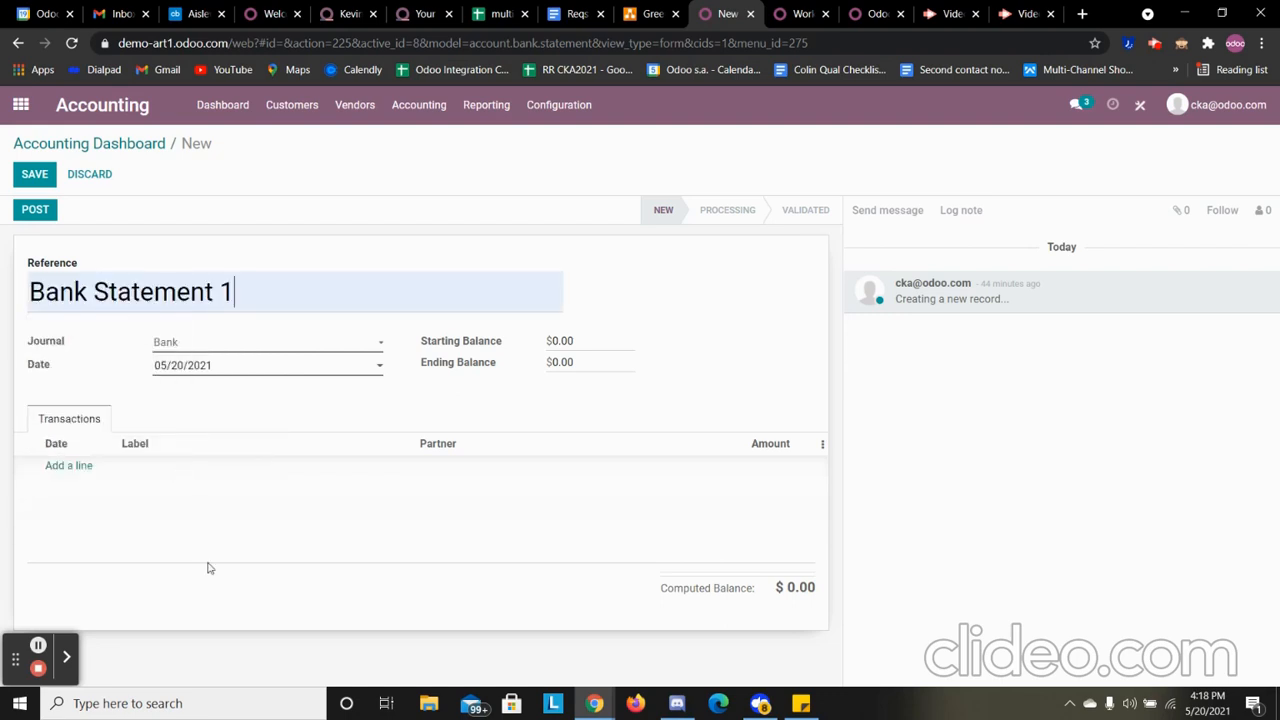
Add a transaction line labelled Payment to the new bank statement and save the statement.
click(86, 469)
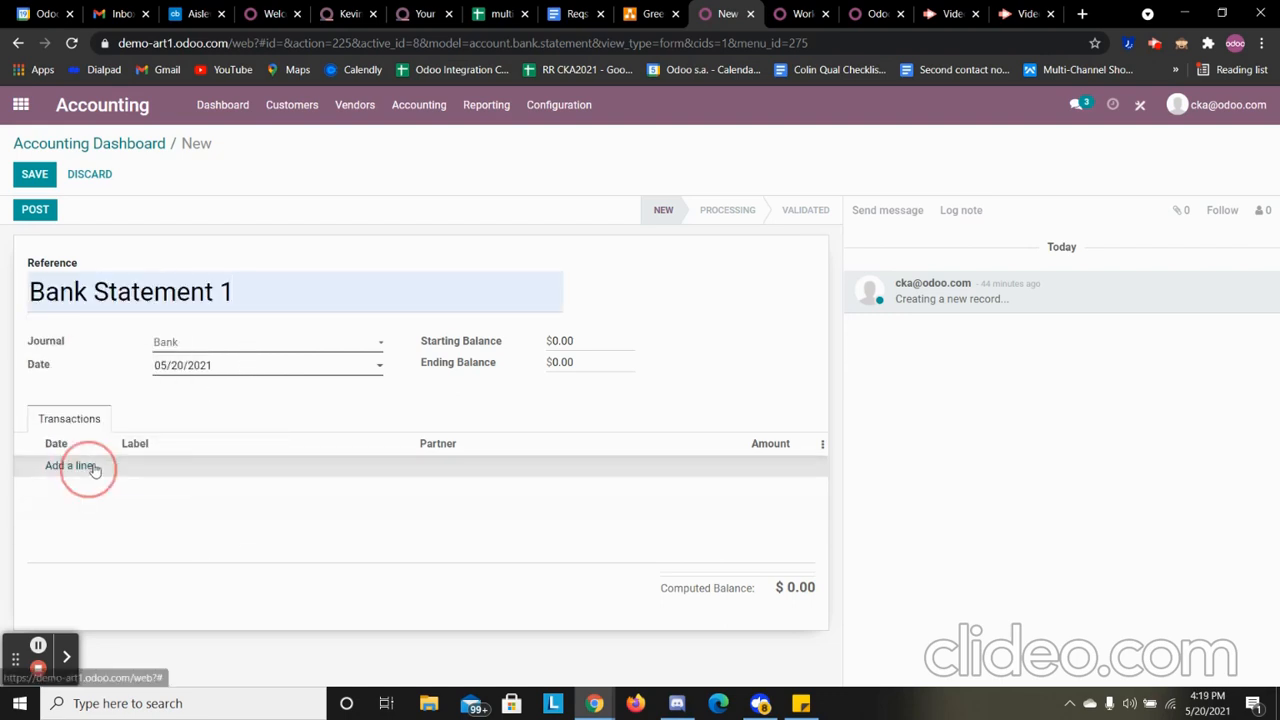
click(278, 474)
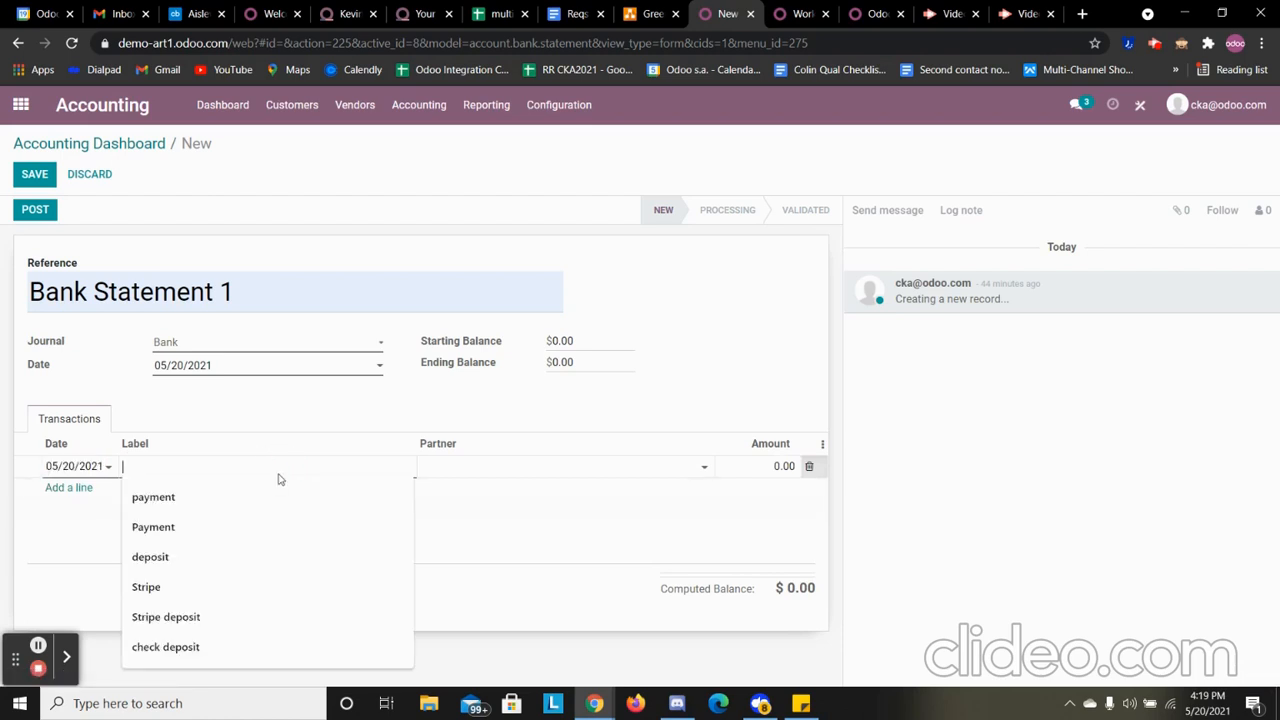
text(Pa)
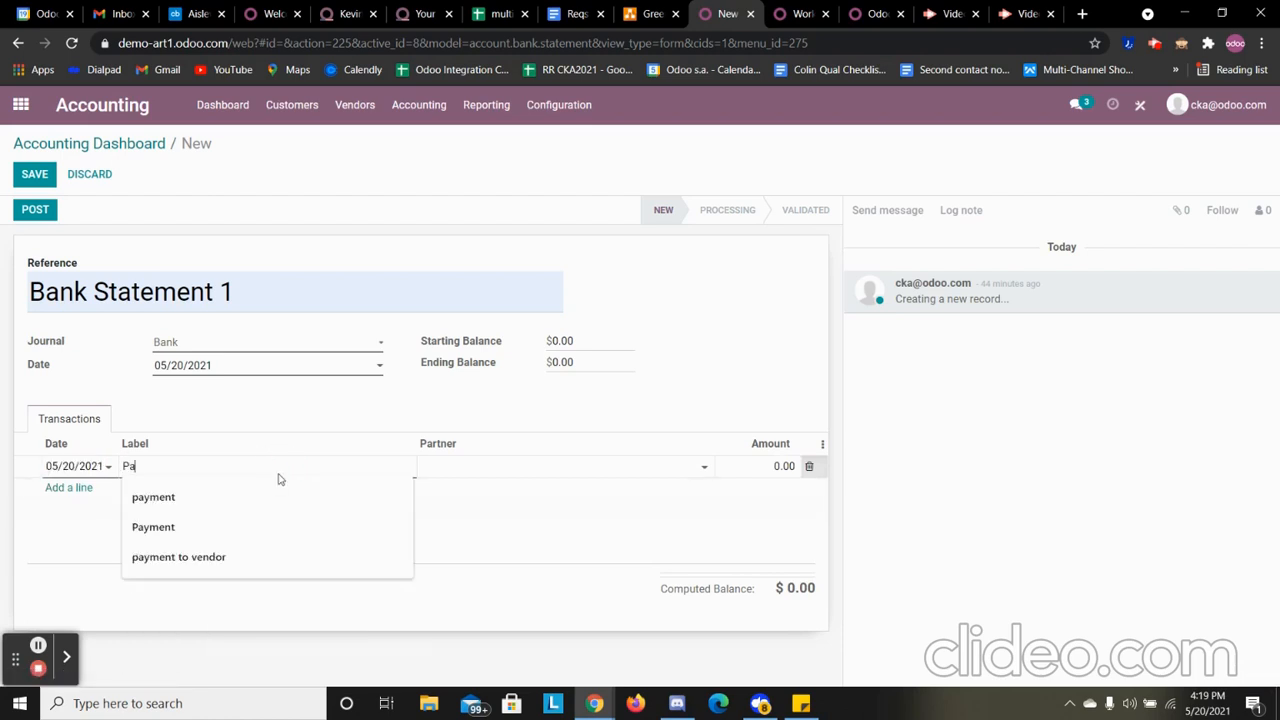
text(yment)
click(785, 466)
click(30, 175)
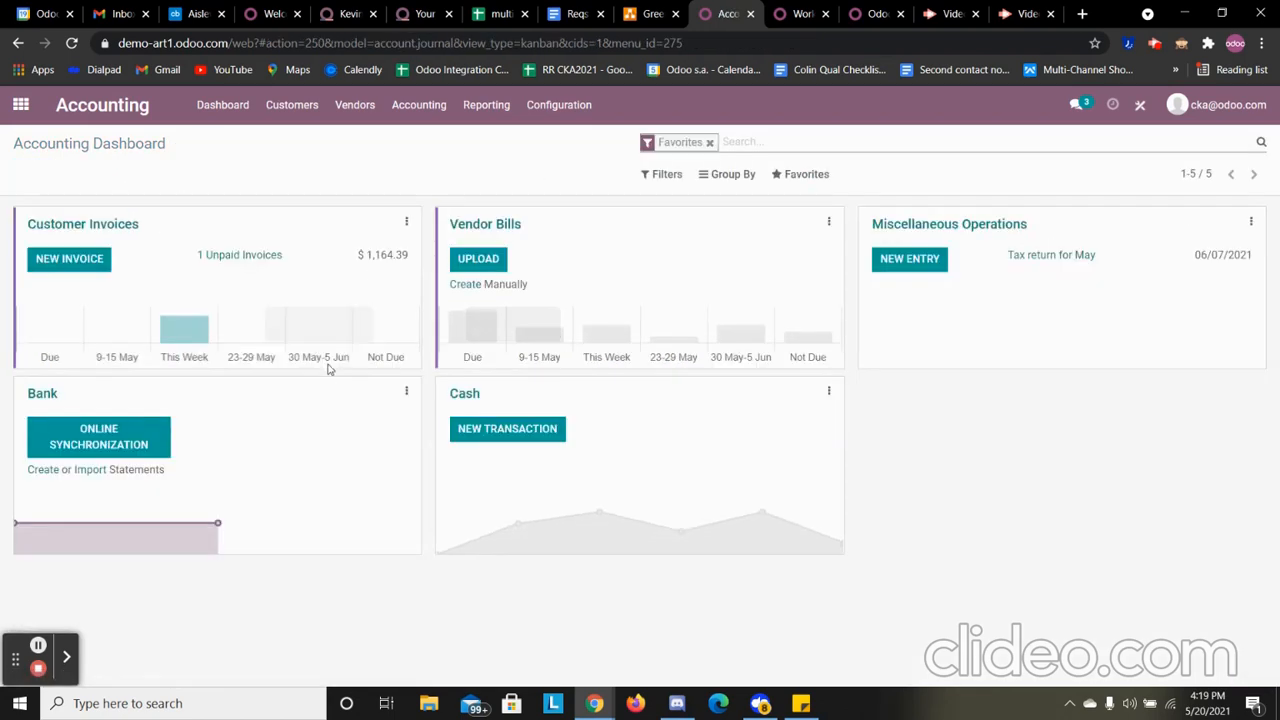
Copy the unpaid invoice amount from the dashboard and enter $1,164.39 as the ending balance of Bank Statement 1.
drag(369, 254, 423, 252)
key(ctrl+c)
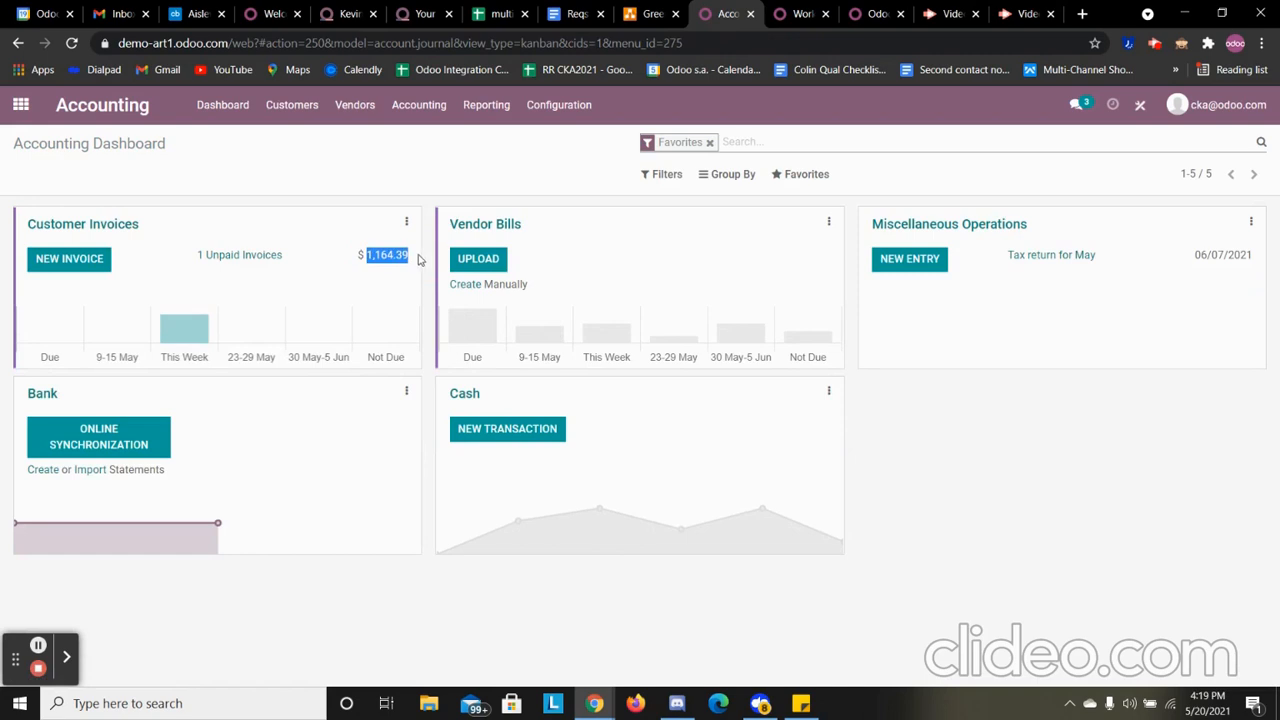
click(49, 396)
click(174, 247)
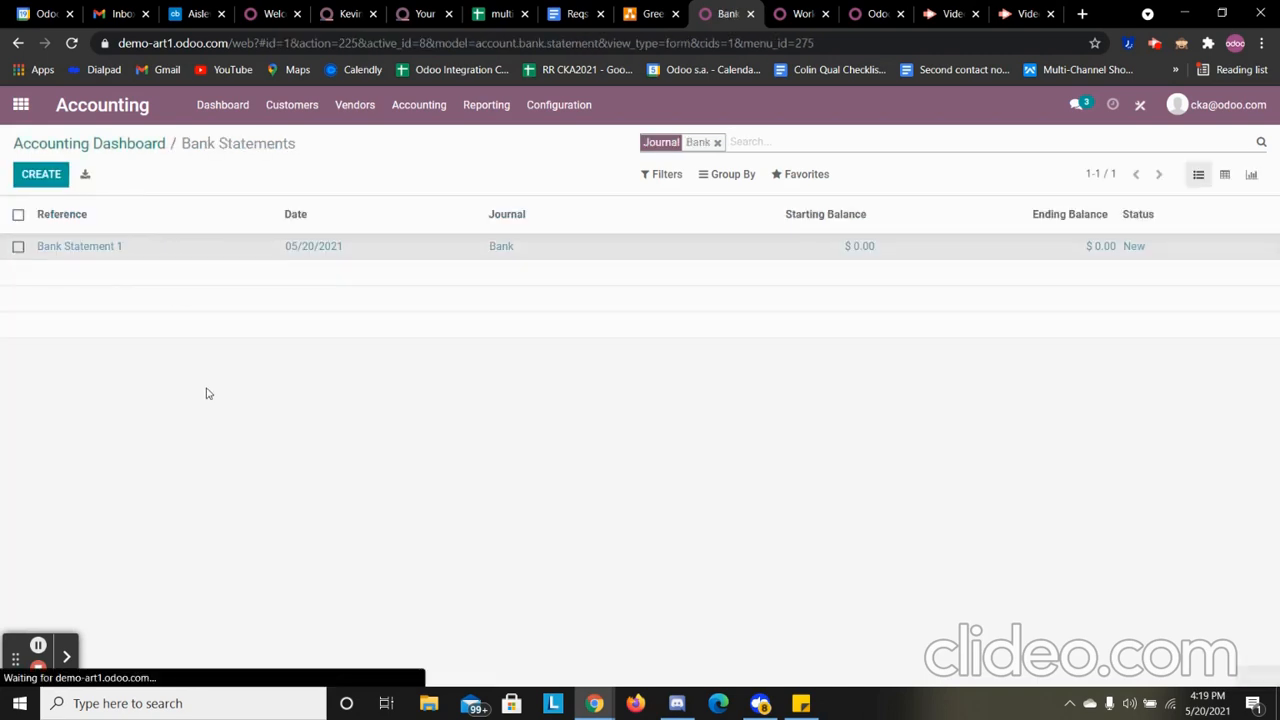
click(33, 174)
click(566, 399)
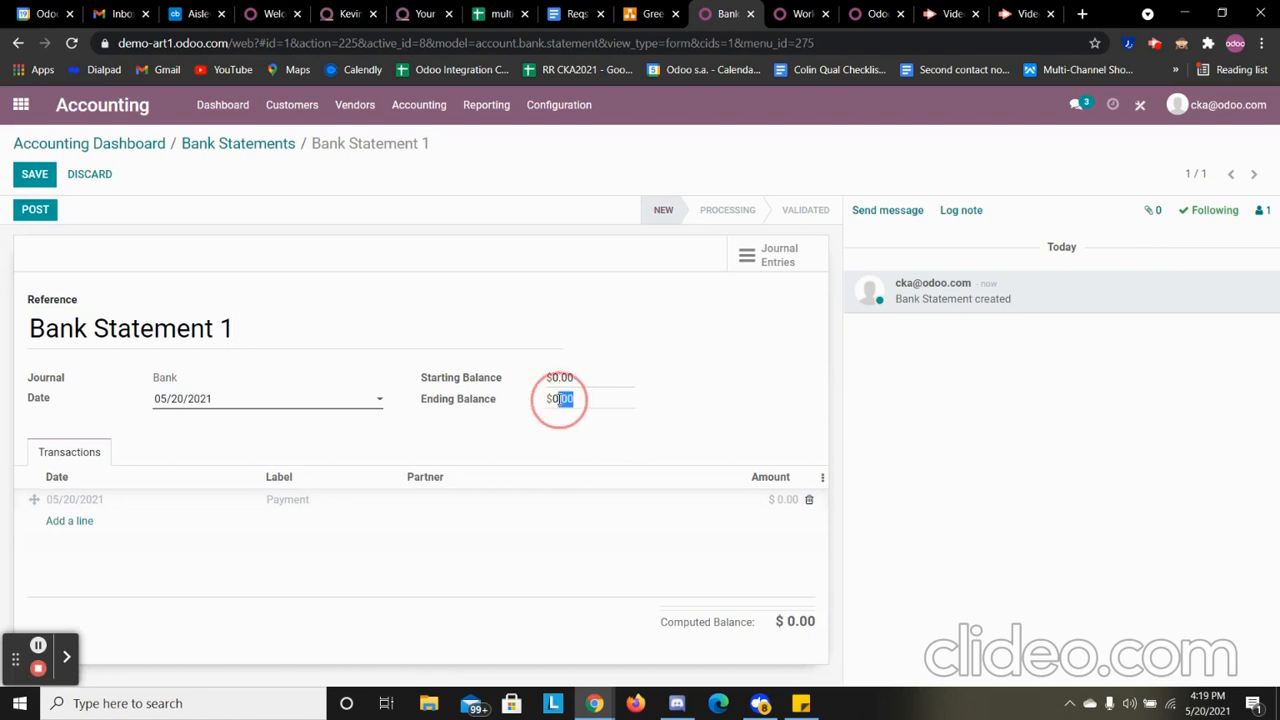
key(BackSpace)
key(ctrl+v)
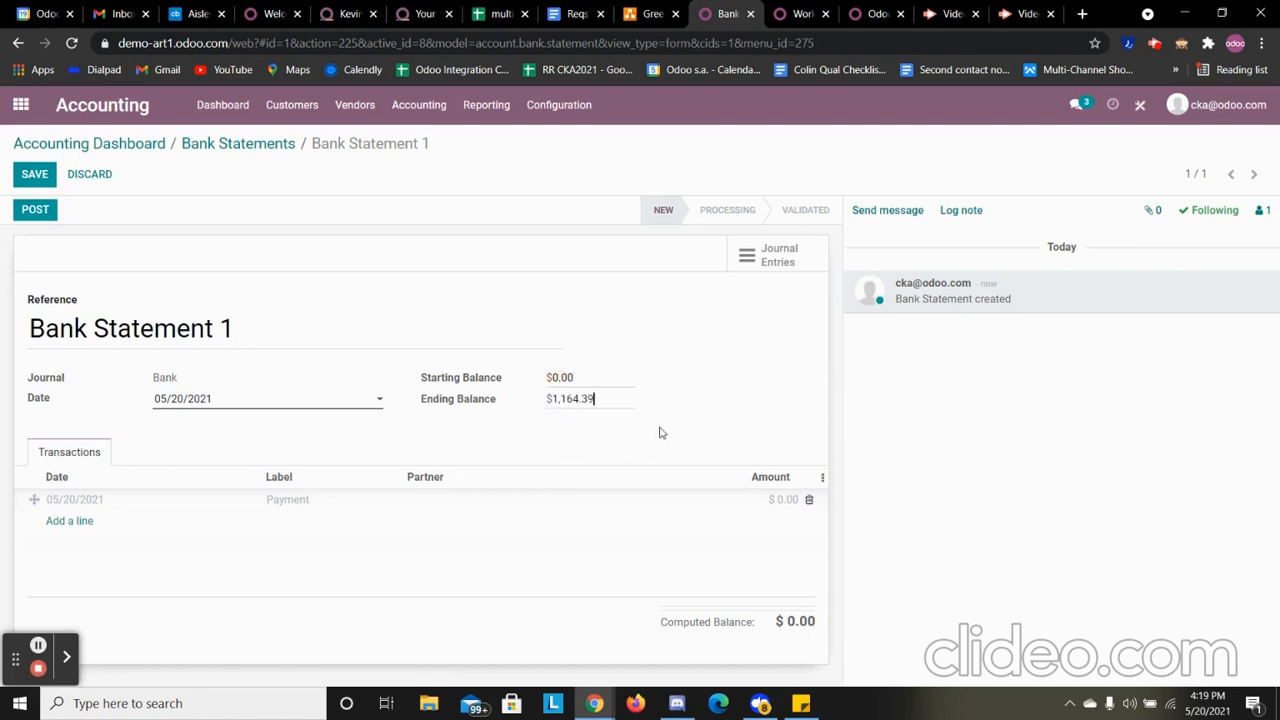
Set the Payment transaction's amount to $1,164.39, save the bank statement and post it.
click(770, 498)
key(ctrl+v)
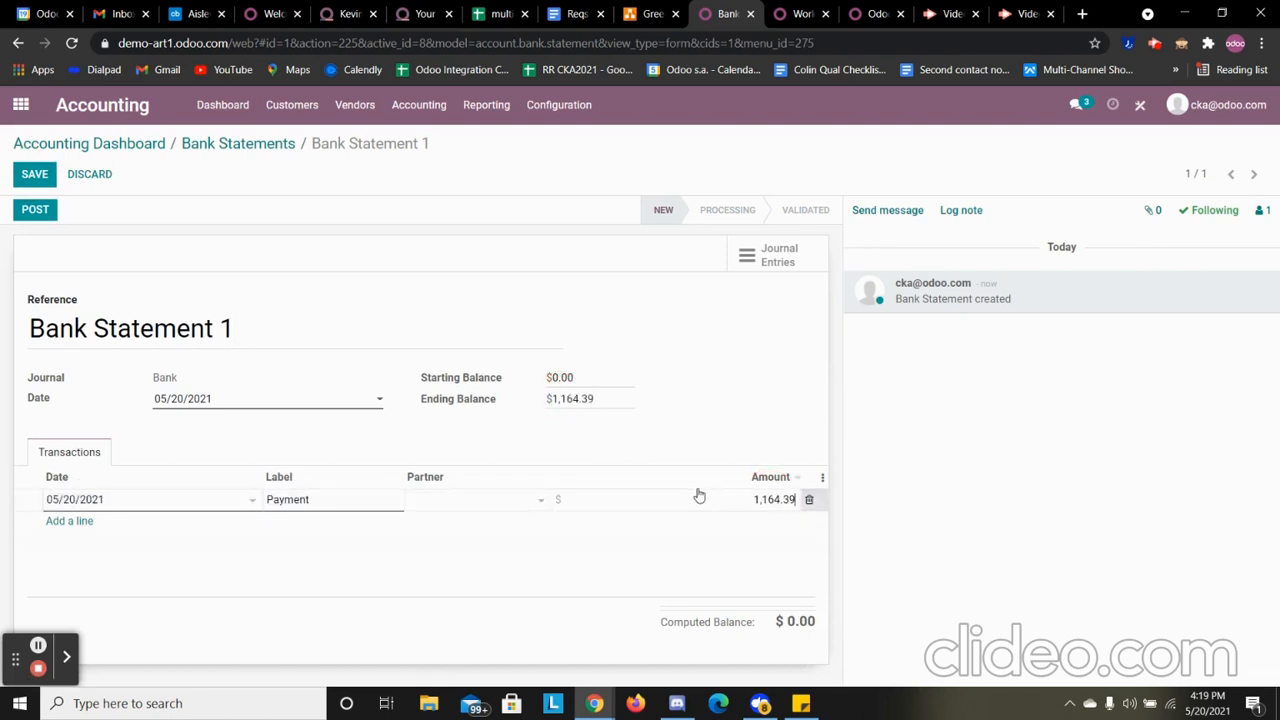
click(34, 173)
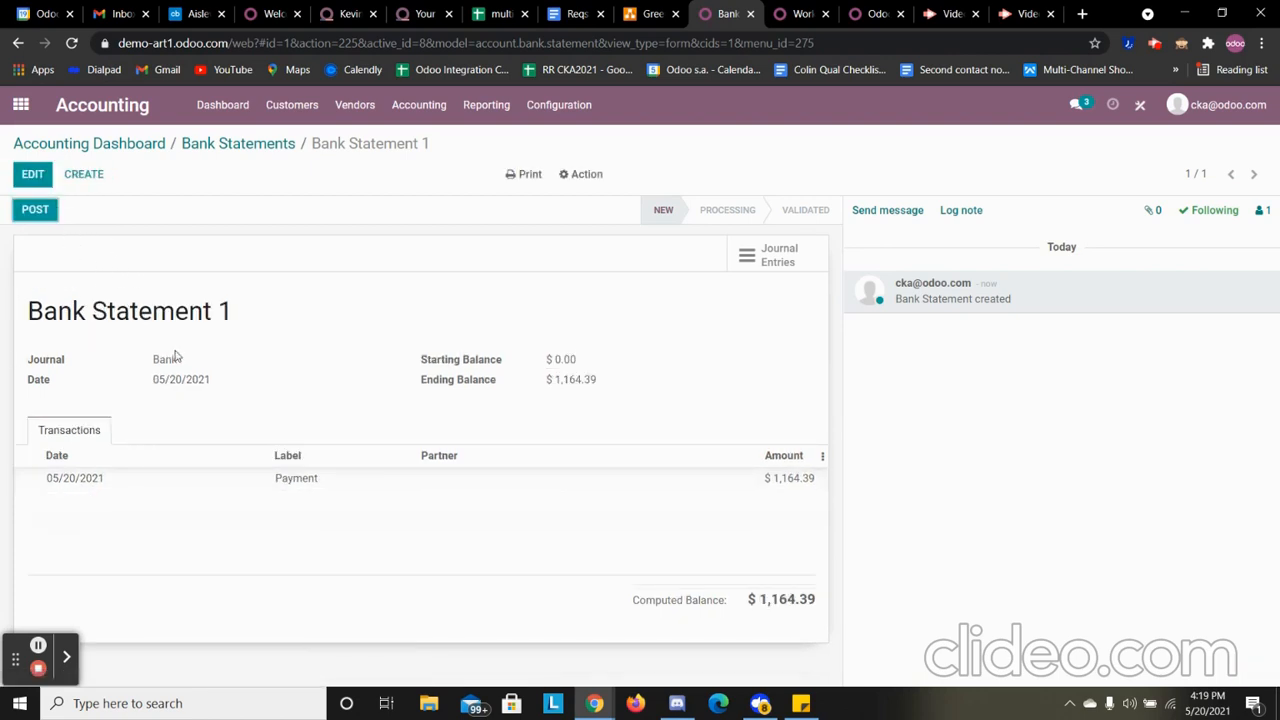
click(35, 209)
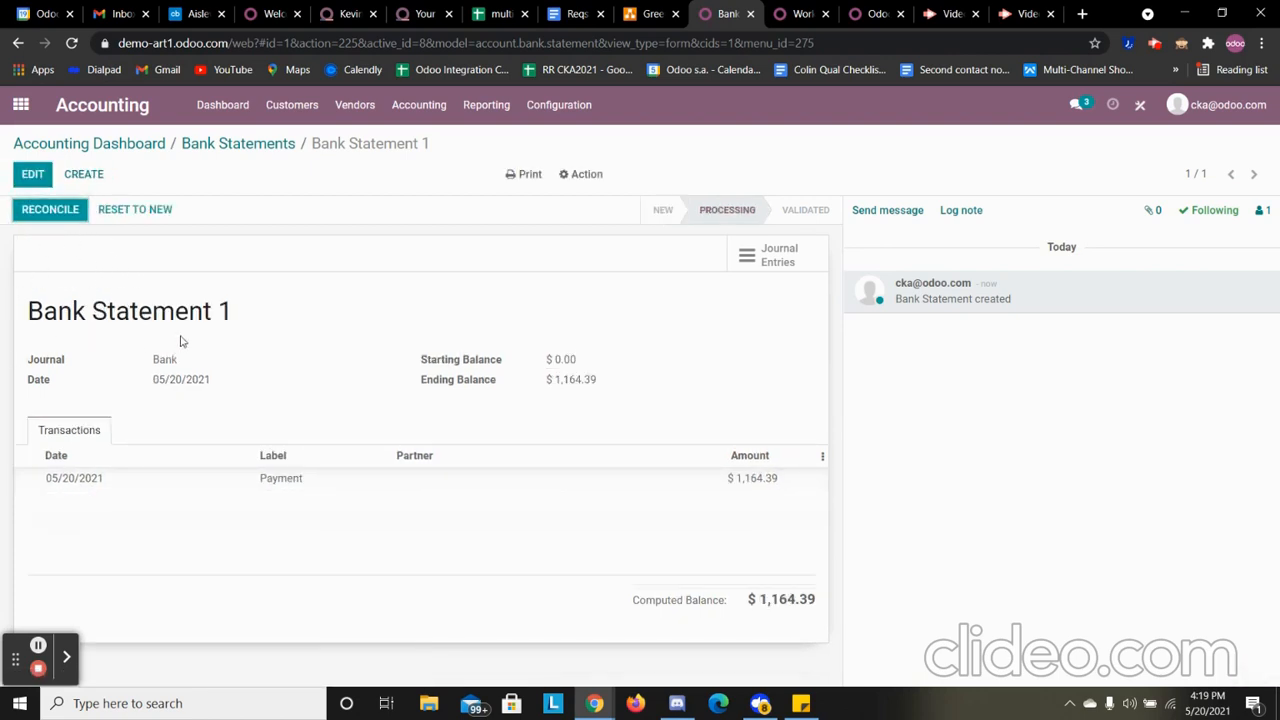
Reconcile the bank payment with Customer X's open invoice, validate the match and return to the Accounting dashboard.
click(150, 144)
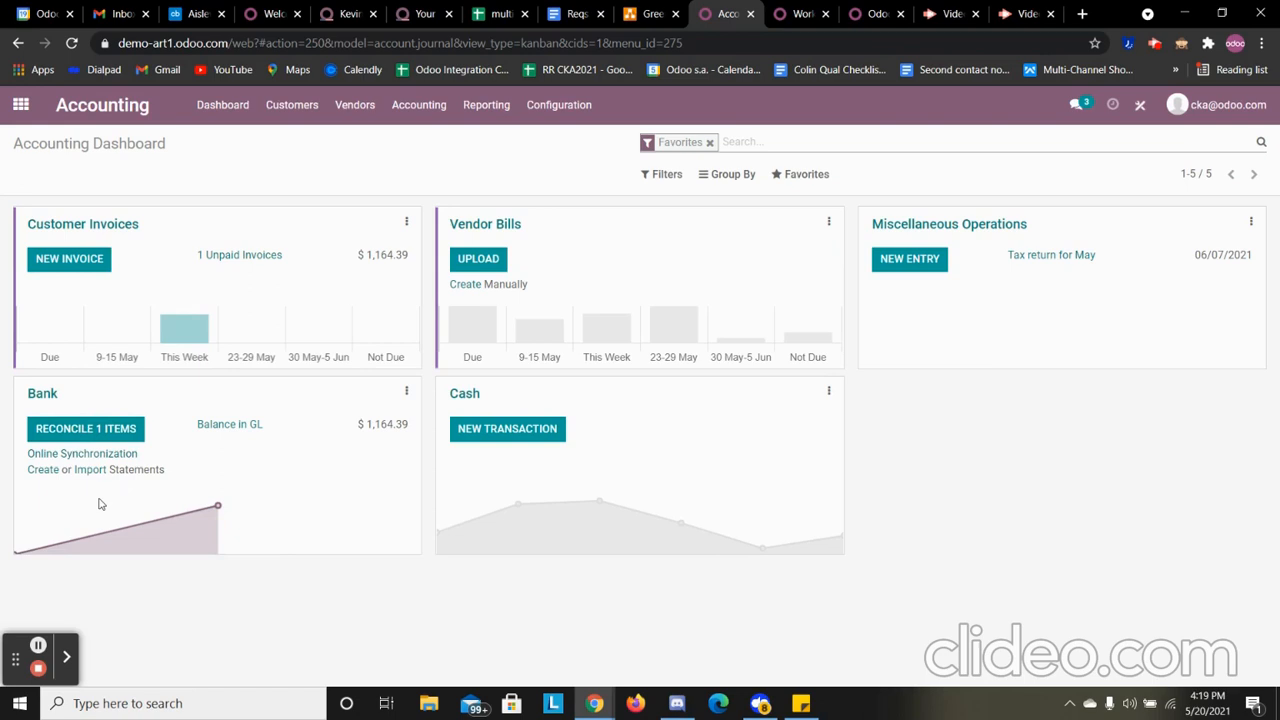
click(117, 436)
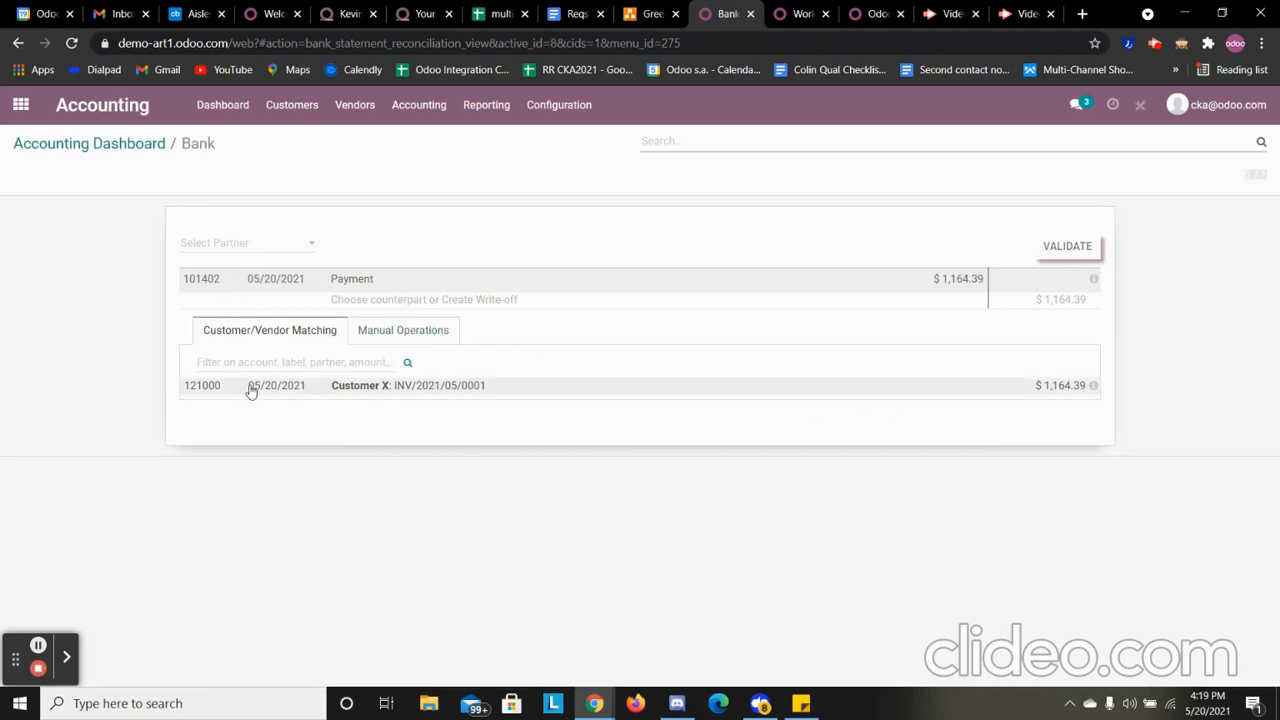
click(1070, 390)
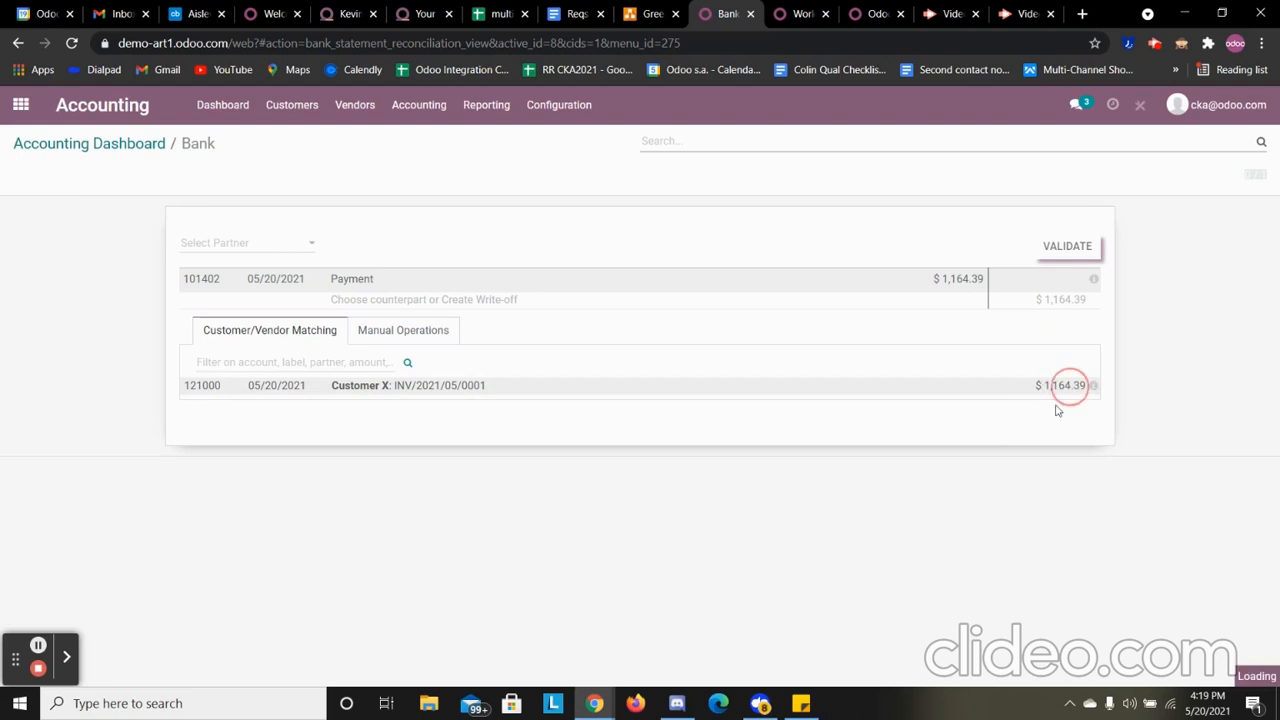
click(1066, 245)
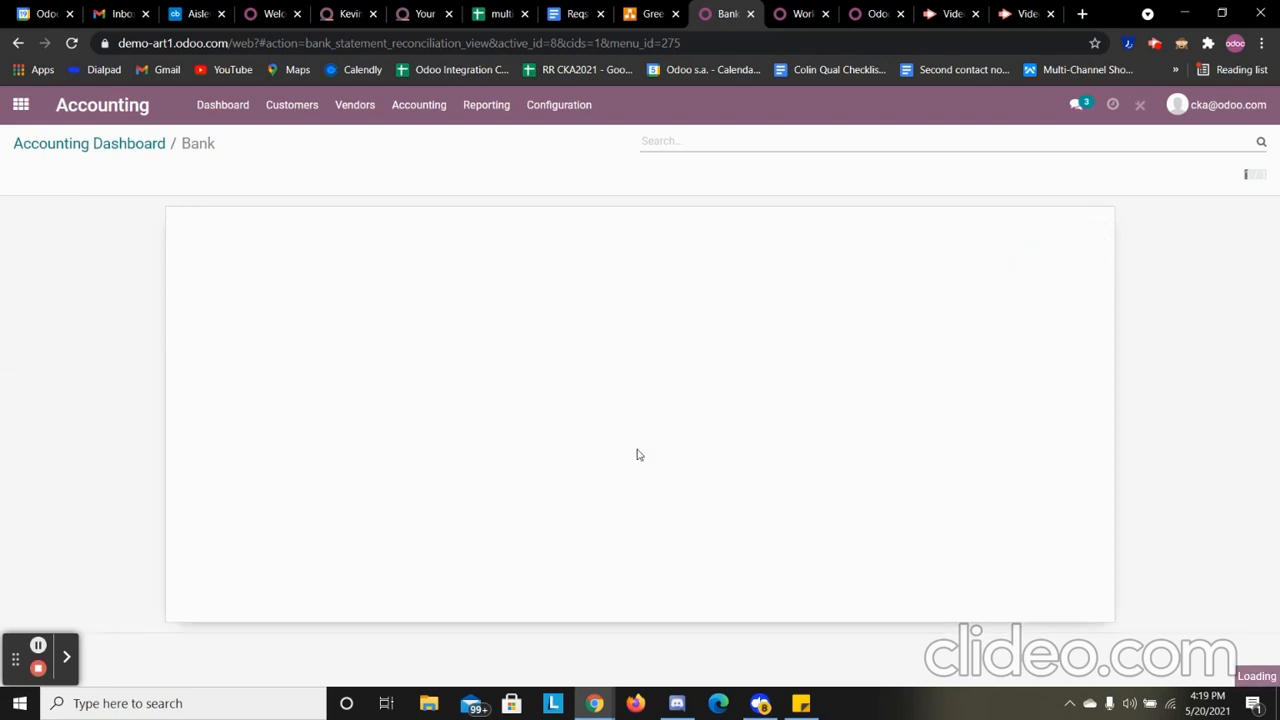
click(121, 146)
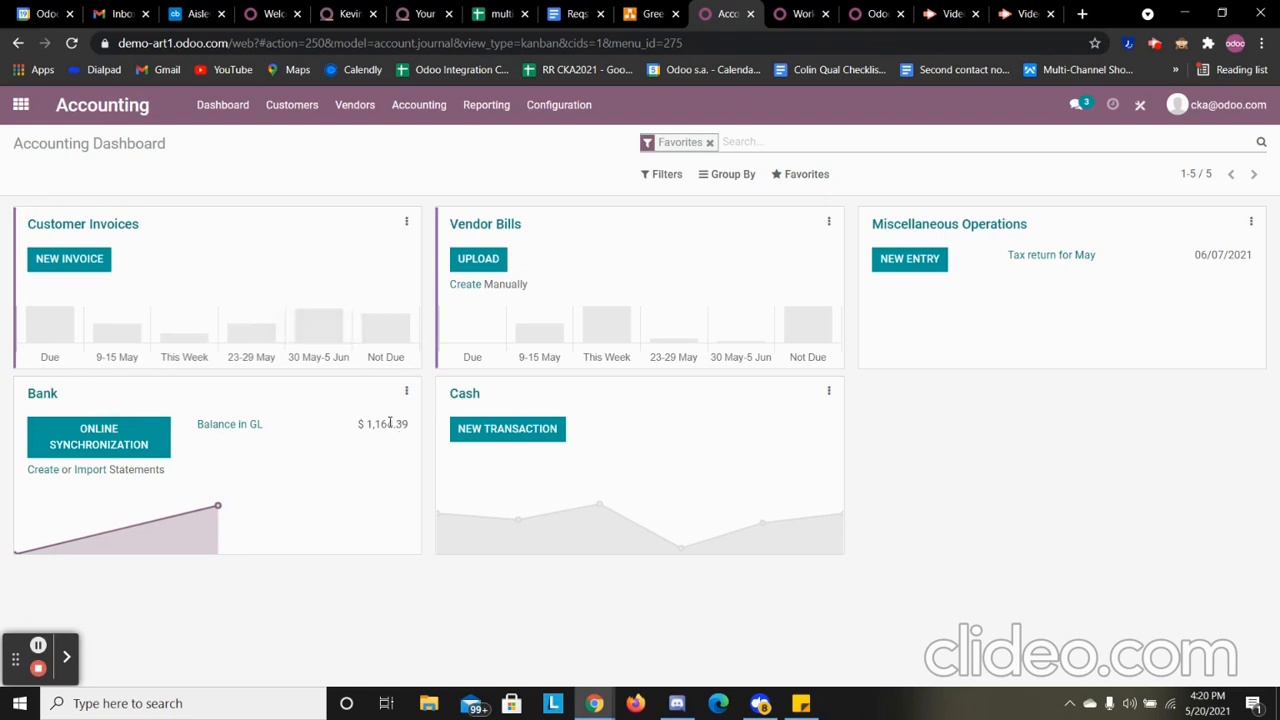
Open the list of customer invoices and remove the onboarding banner above it.
click(292, 114)
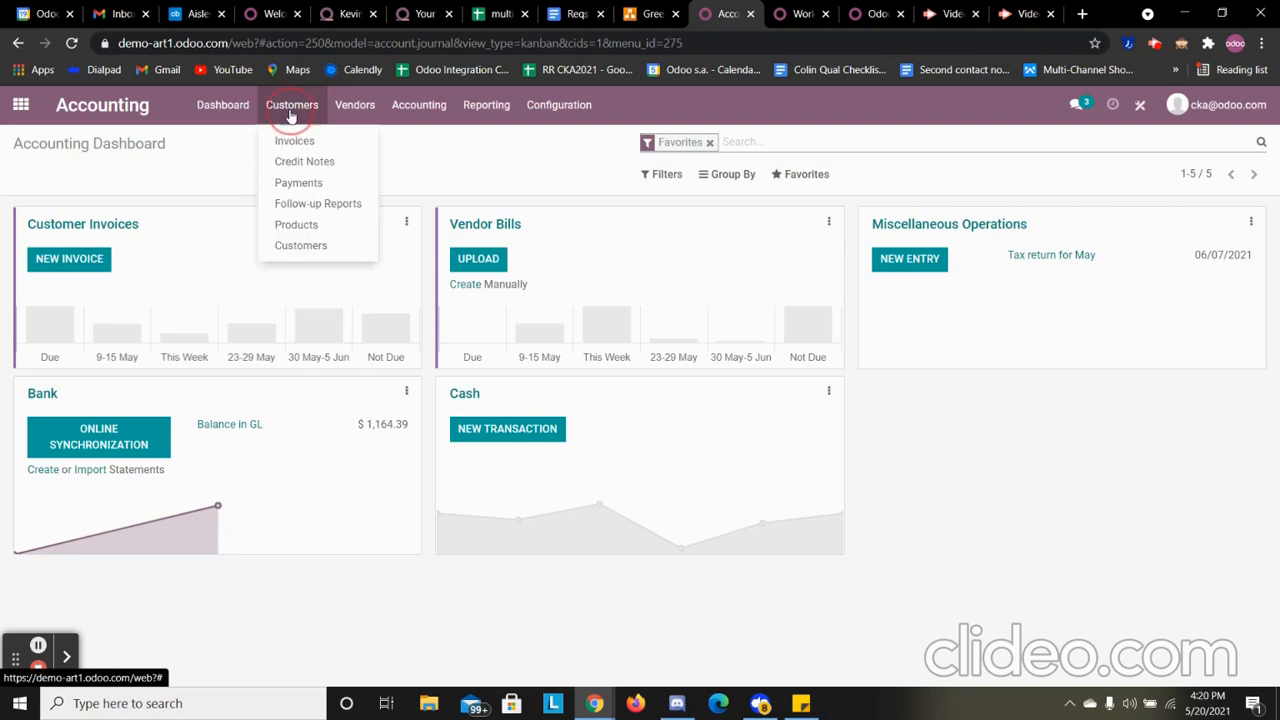
click(294, 140)
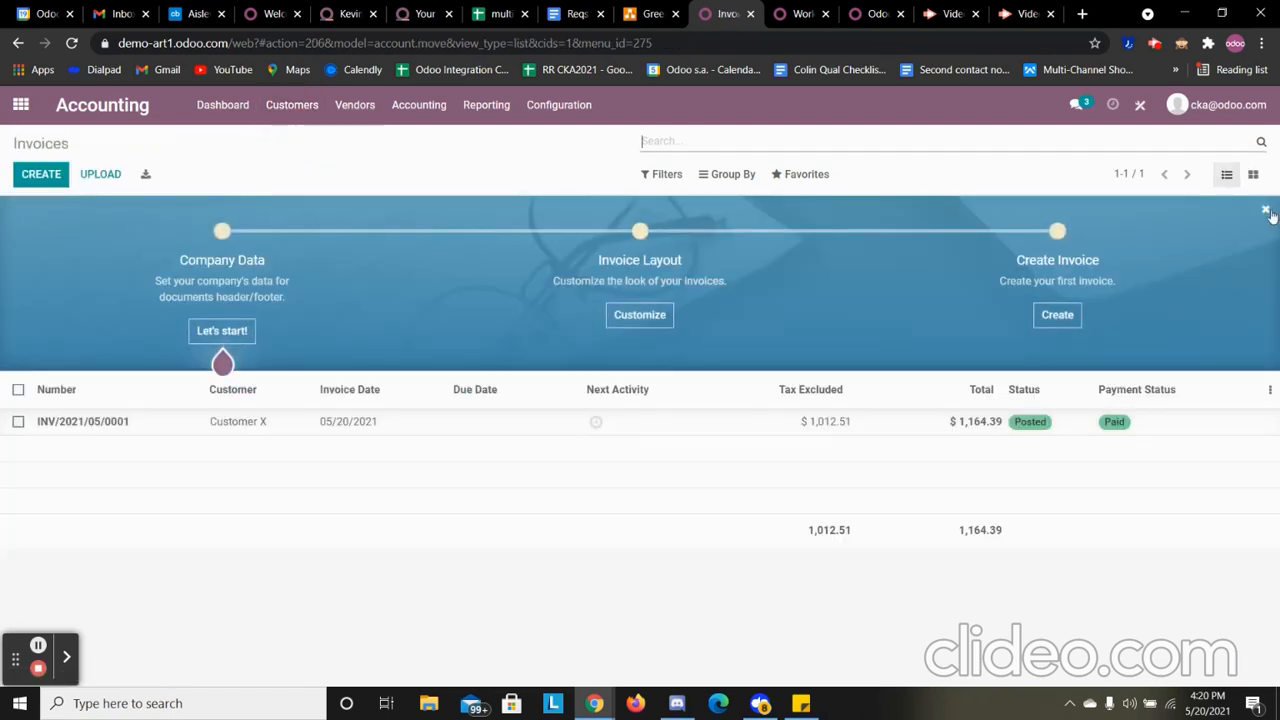
click(1265, 209)
click(422, 222)
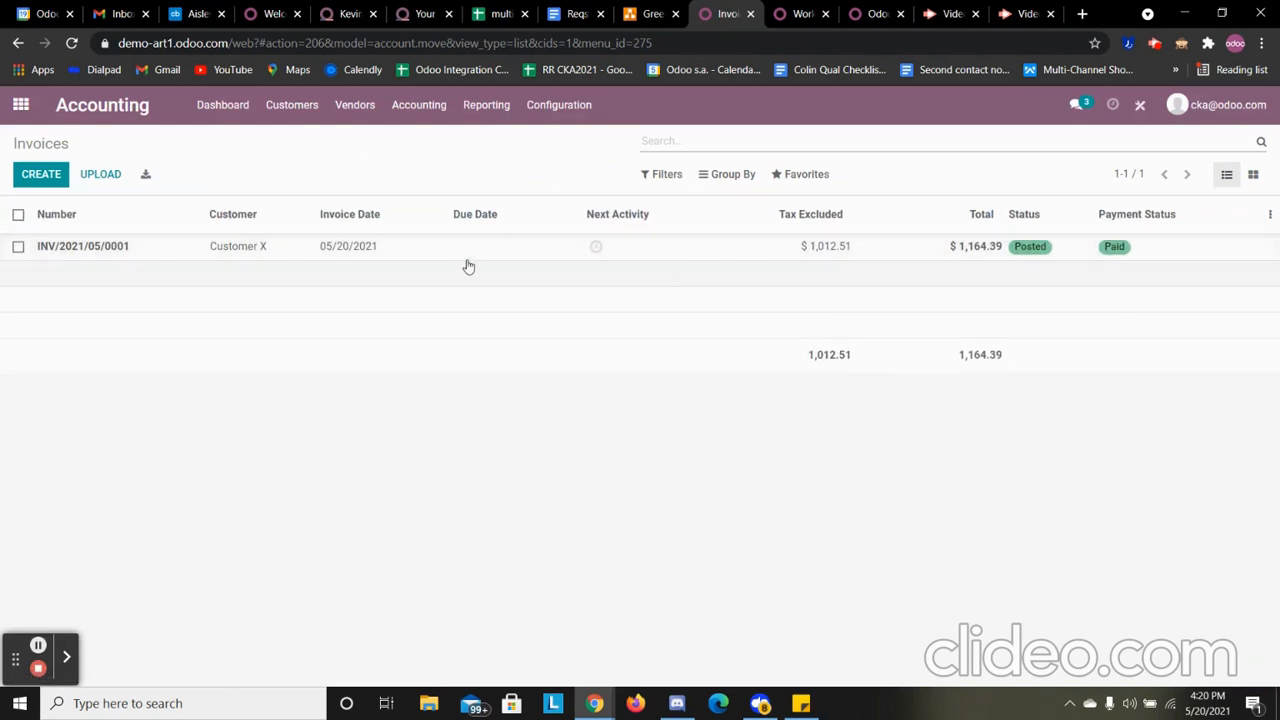
Examine Customer X's invoice, its payment status and its history, and return to the Accounting dashboard.
click(423, 246)
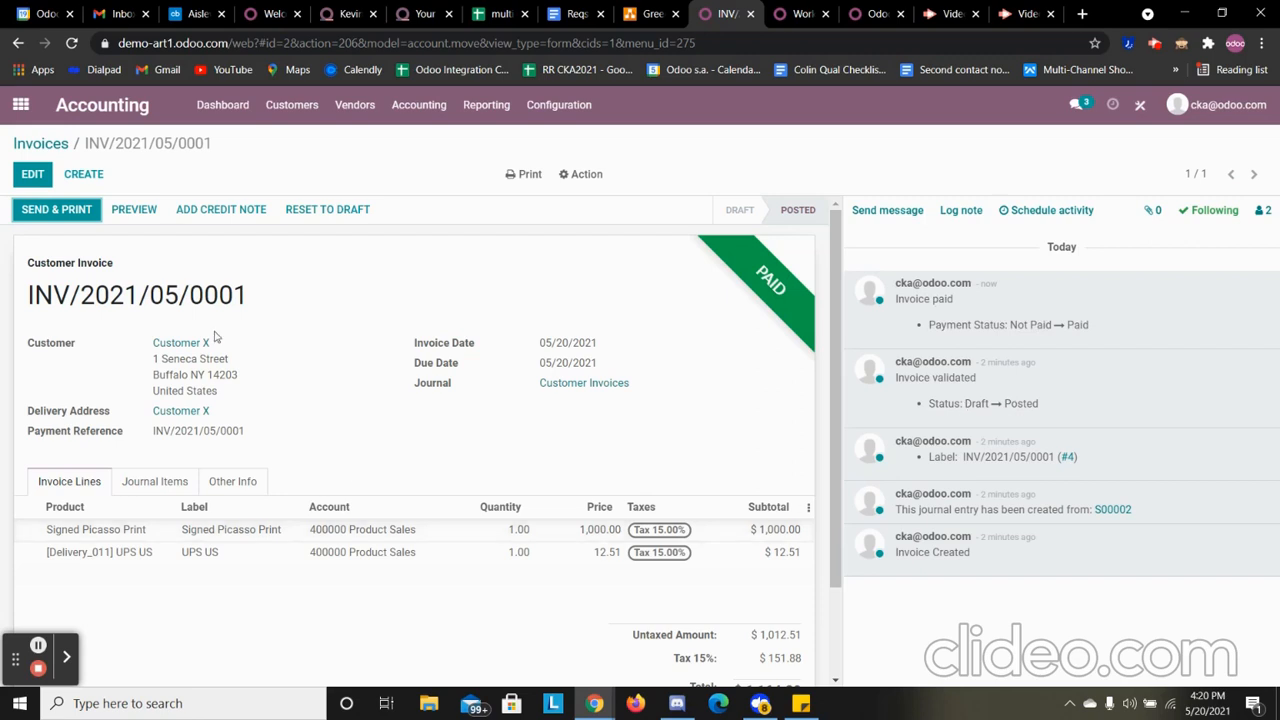
click(36, 146)
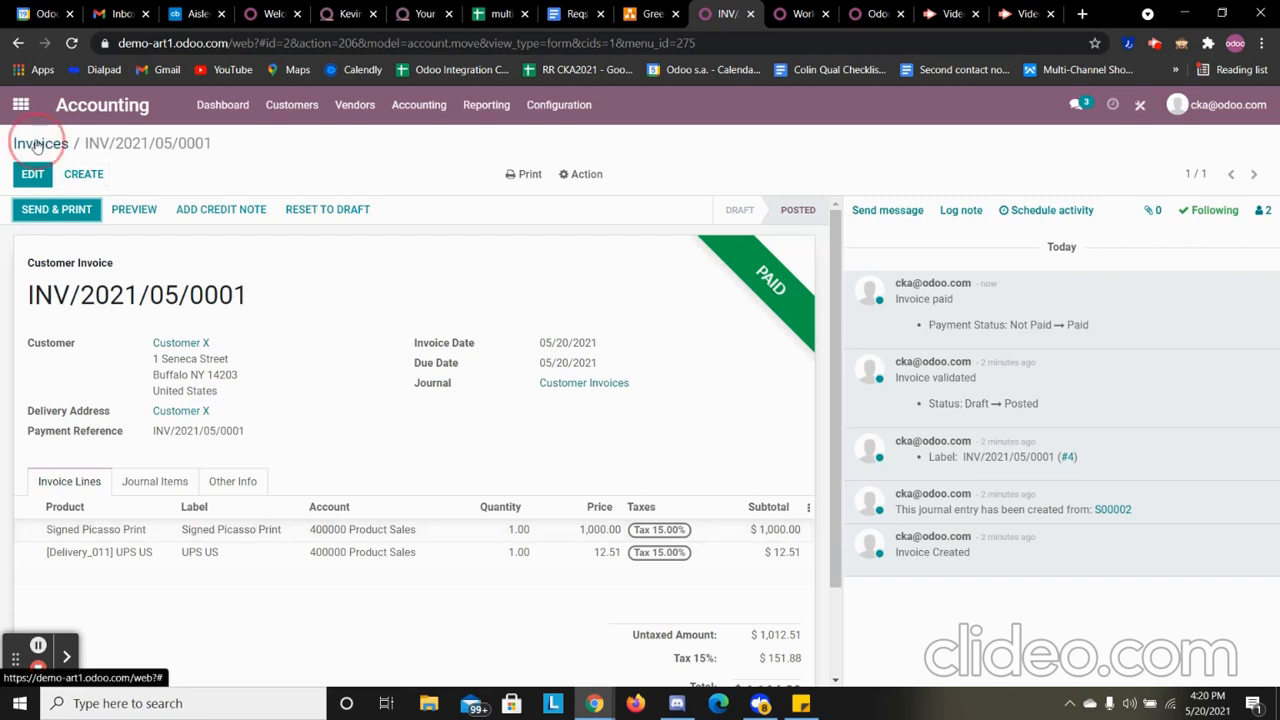
click(218, 106)
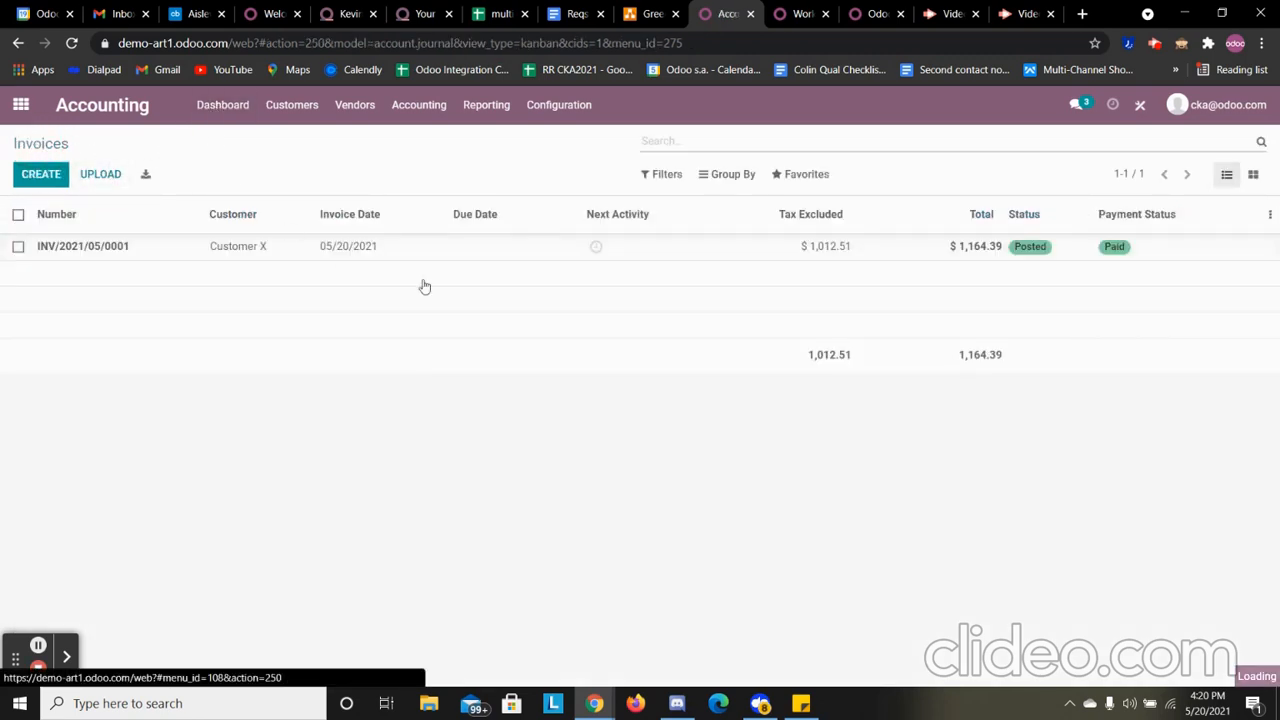
View the Profit and Loss report for 2021 and examine its income and expenses.
click(507, 112)
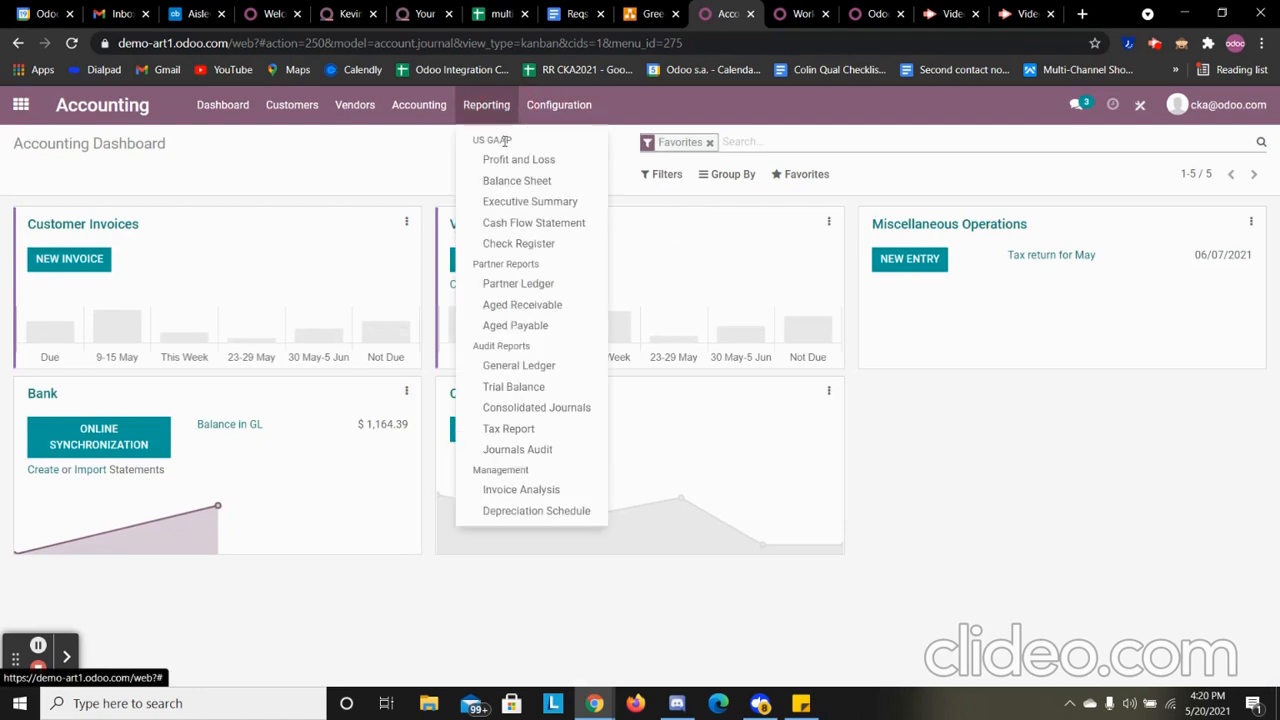
click(518, 157)
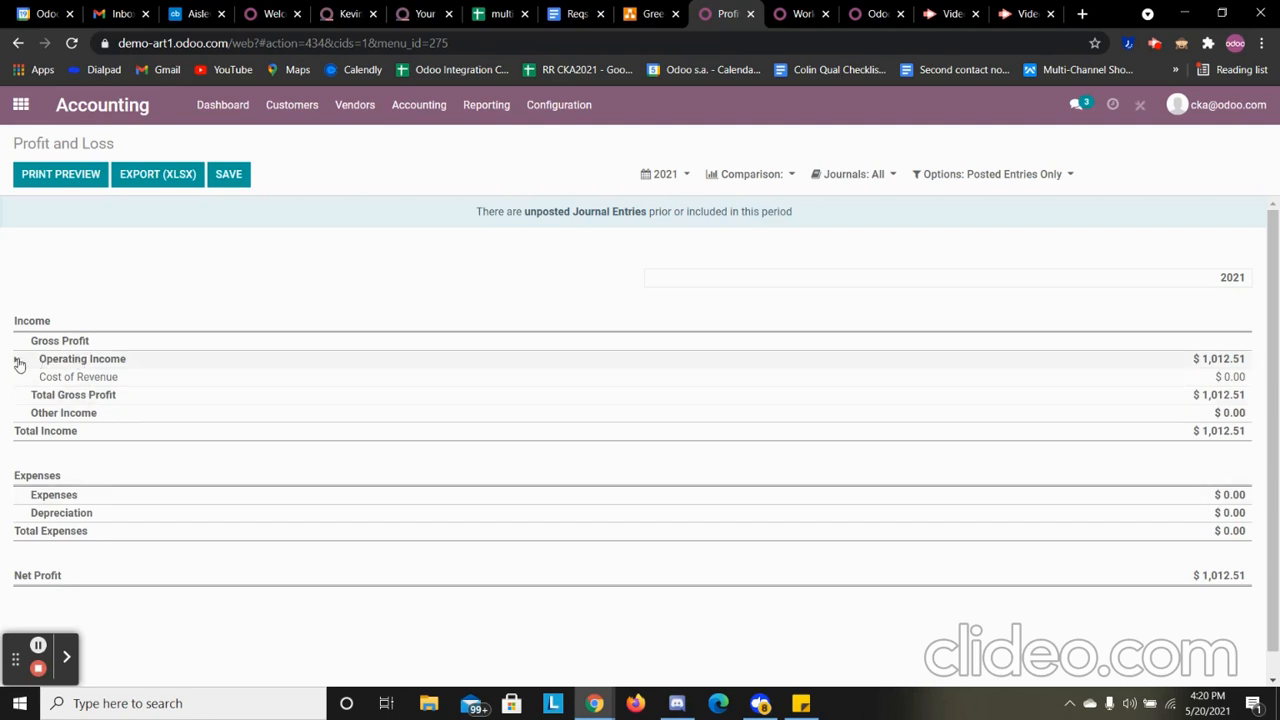
click(419, 105)
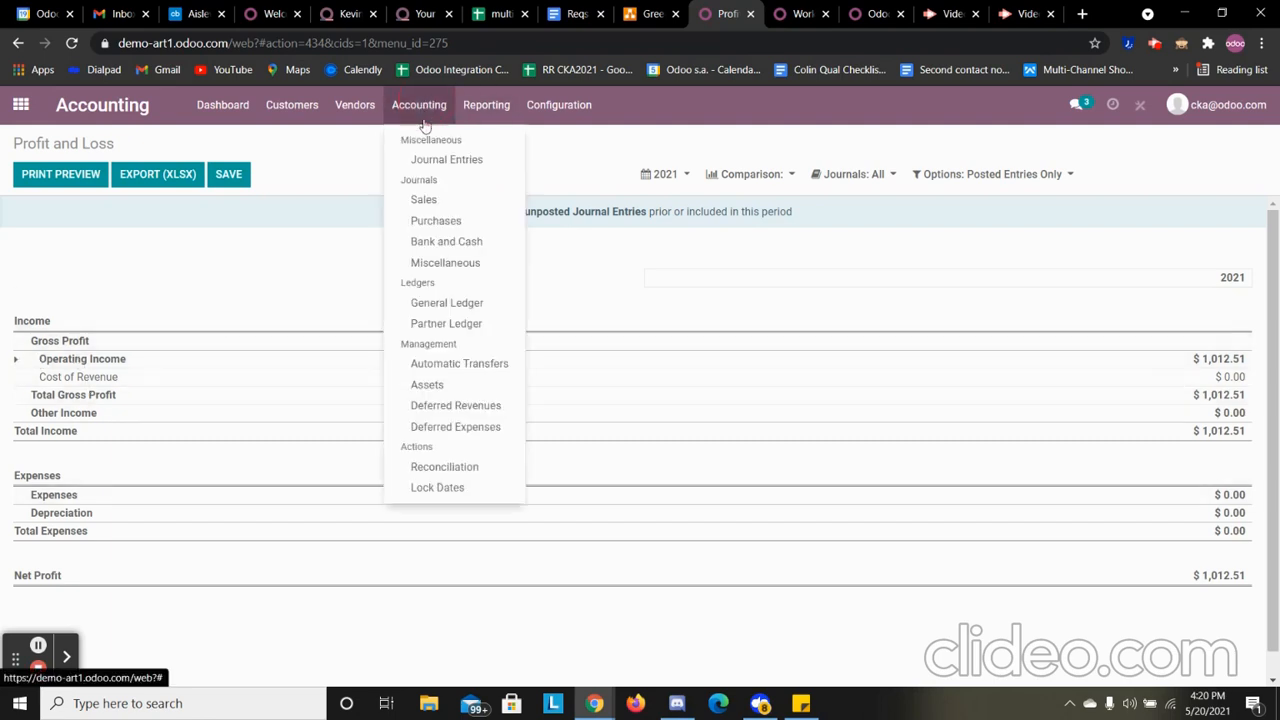
Examine the Balance Sheet's assets, liabilities and equity, expand the current liabilities, and return to the Accounting dashboard.
click(486, 105)
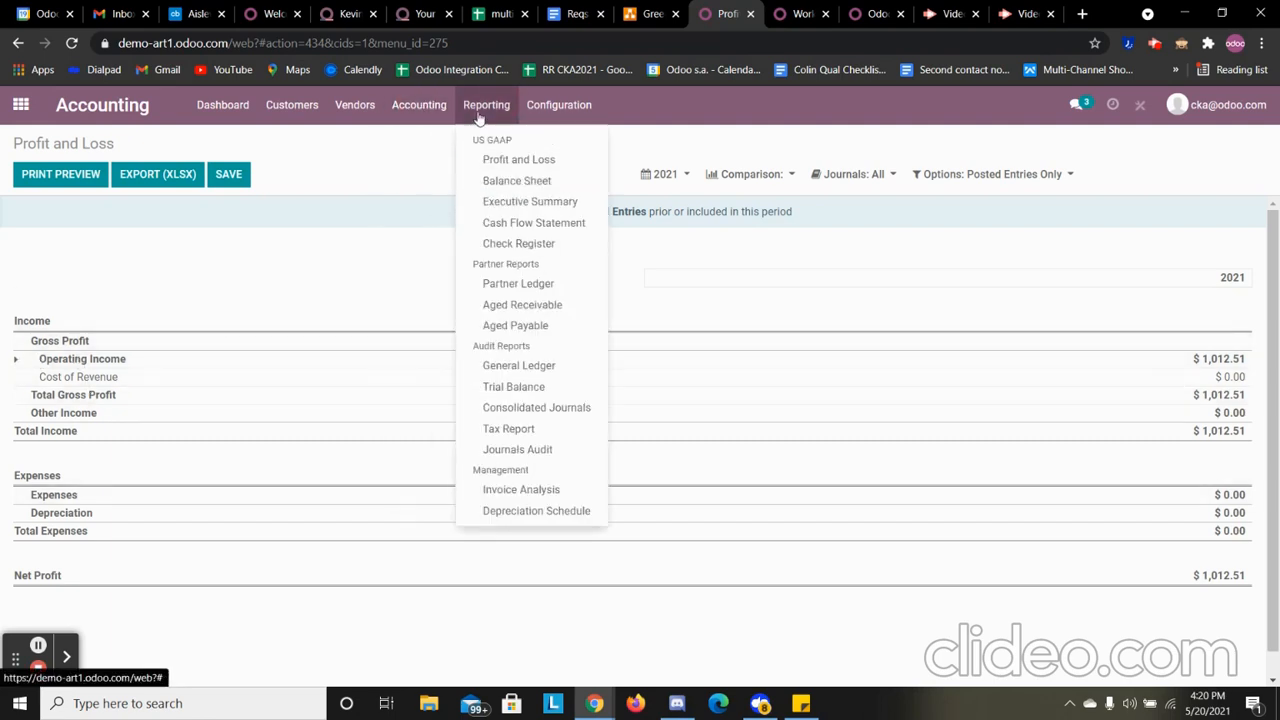
click(516, 182)
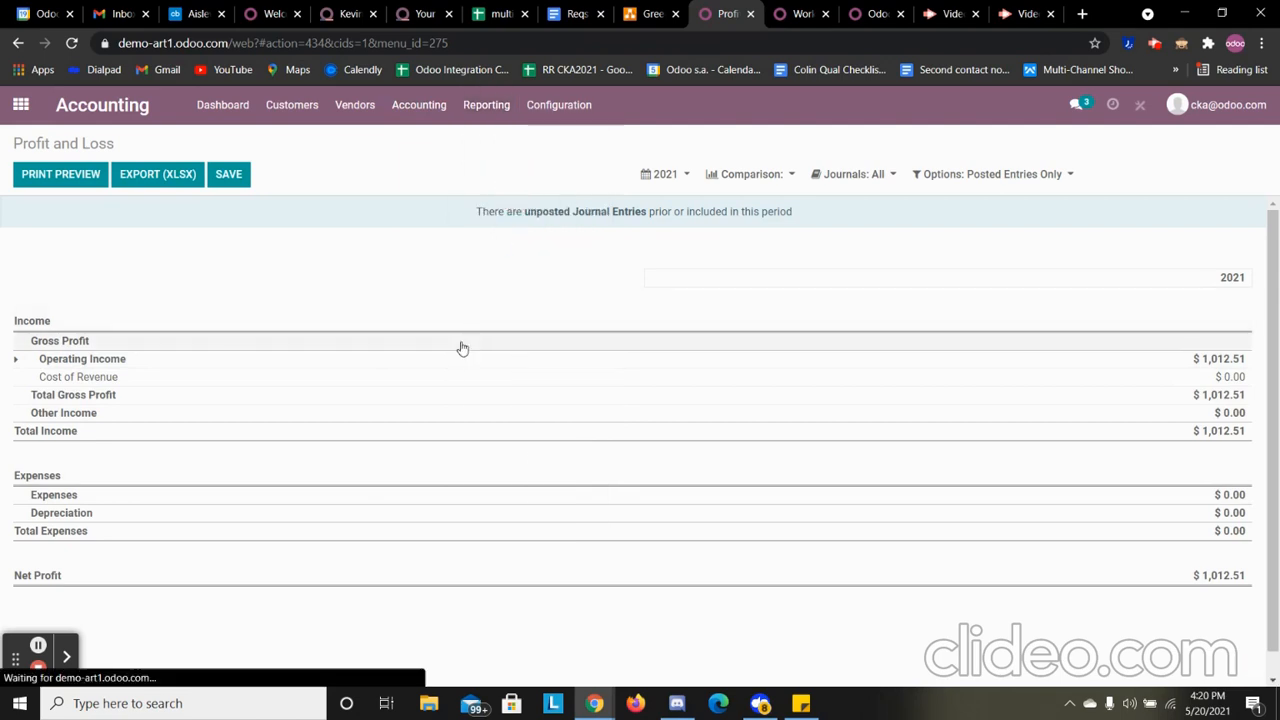
scroll(640, 345, down, 2)
scroll(683, 331, up, 2)
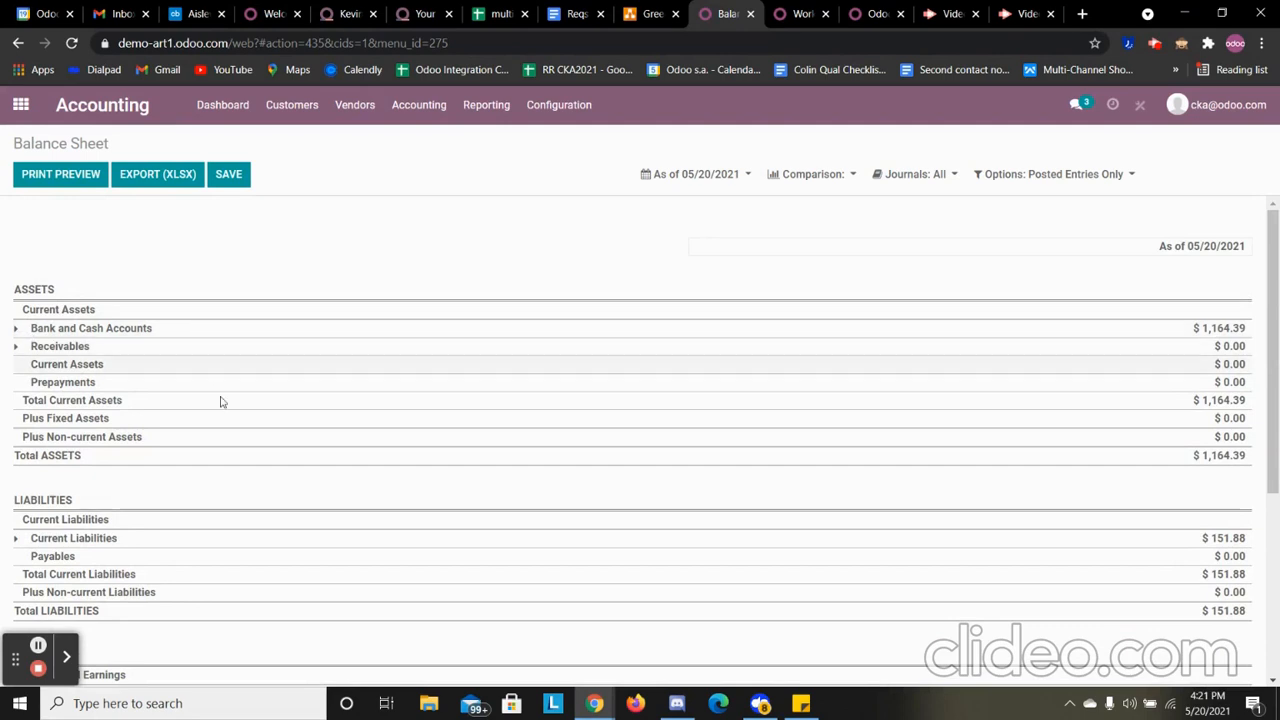
scroll(159, 467, down, 2)
scroll(169, 460, down, 2)
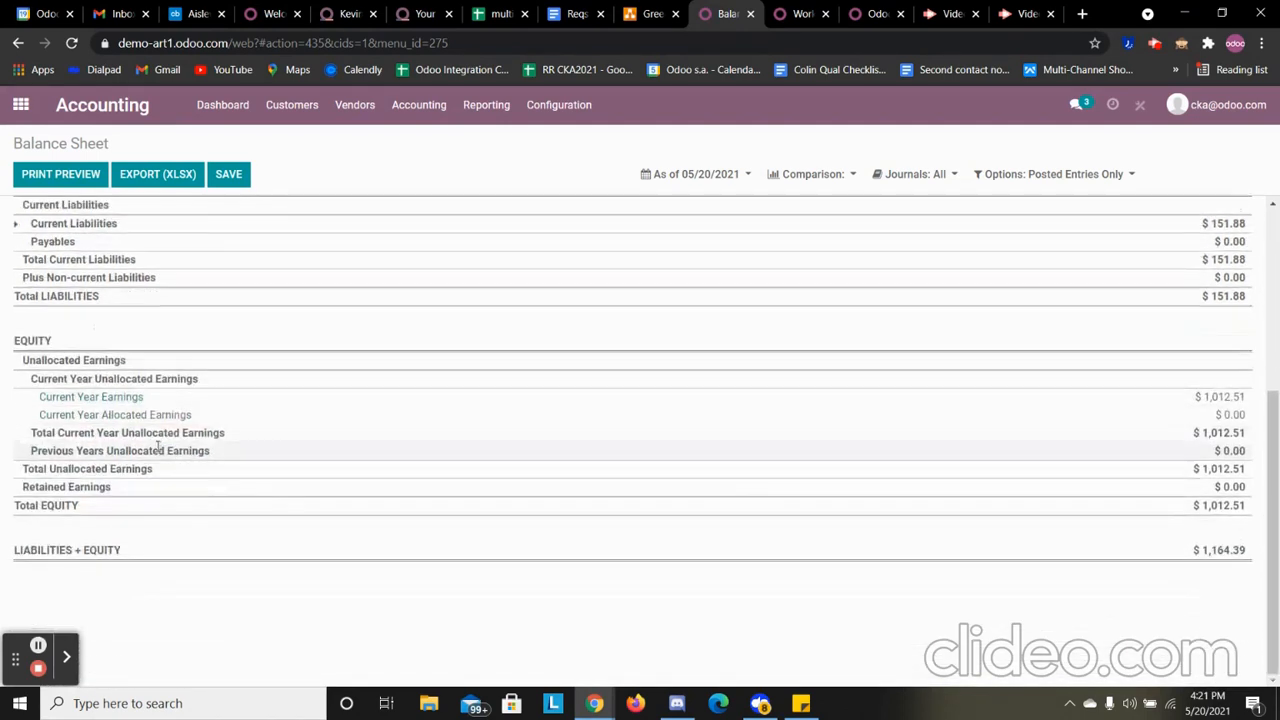
click(10, 226)
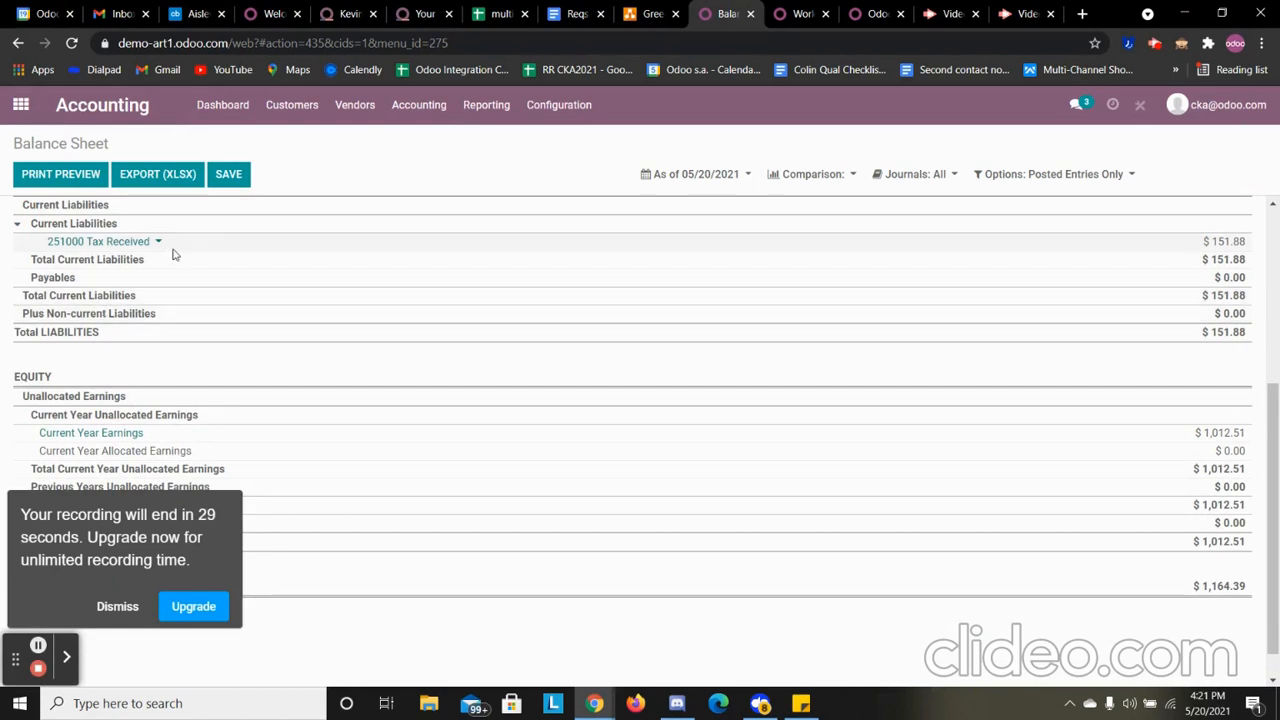
scroll(263, 420, up, 3)
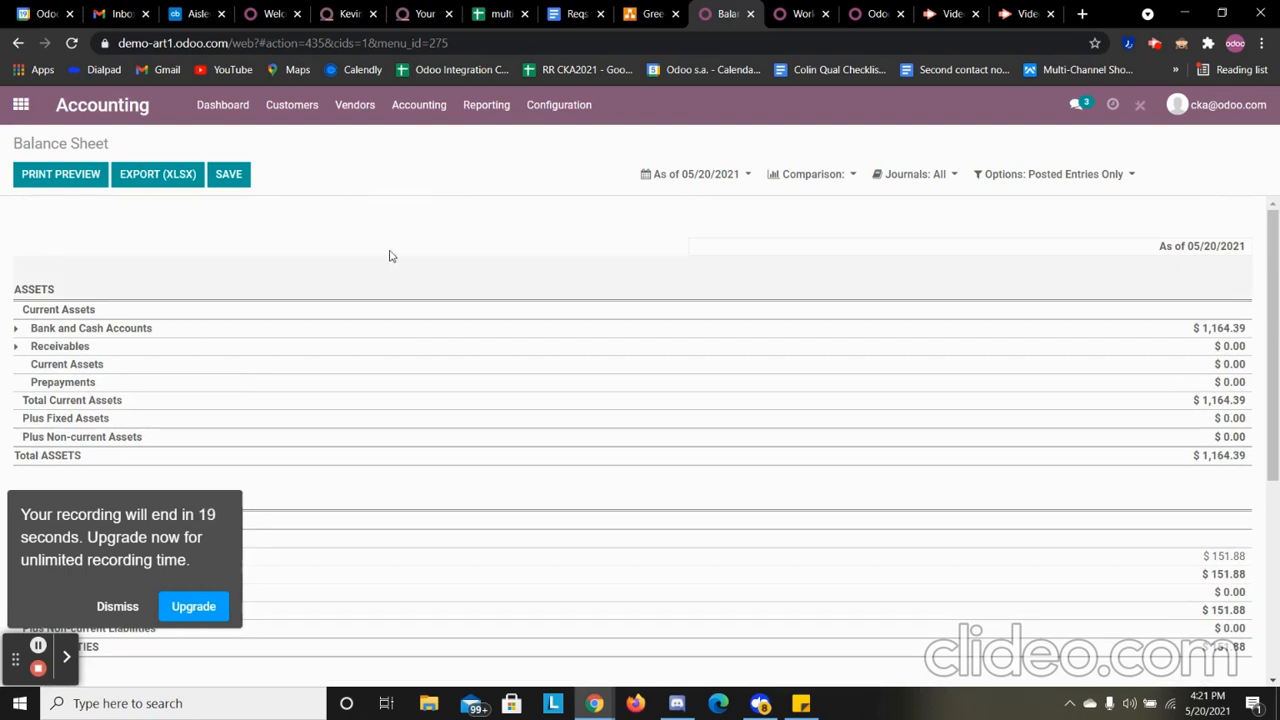
click(242, 124)
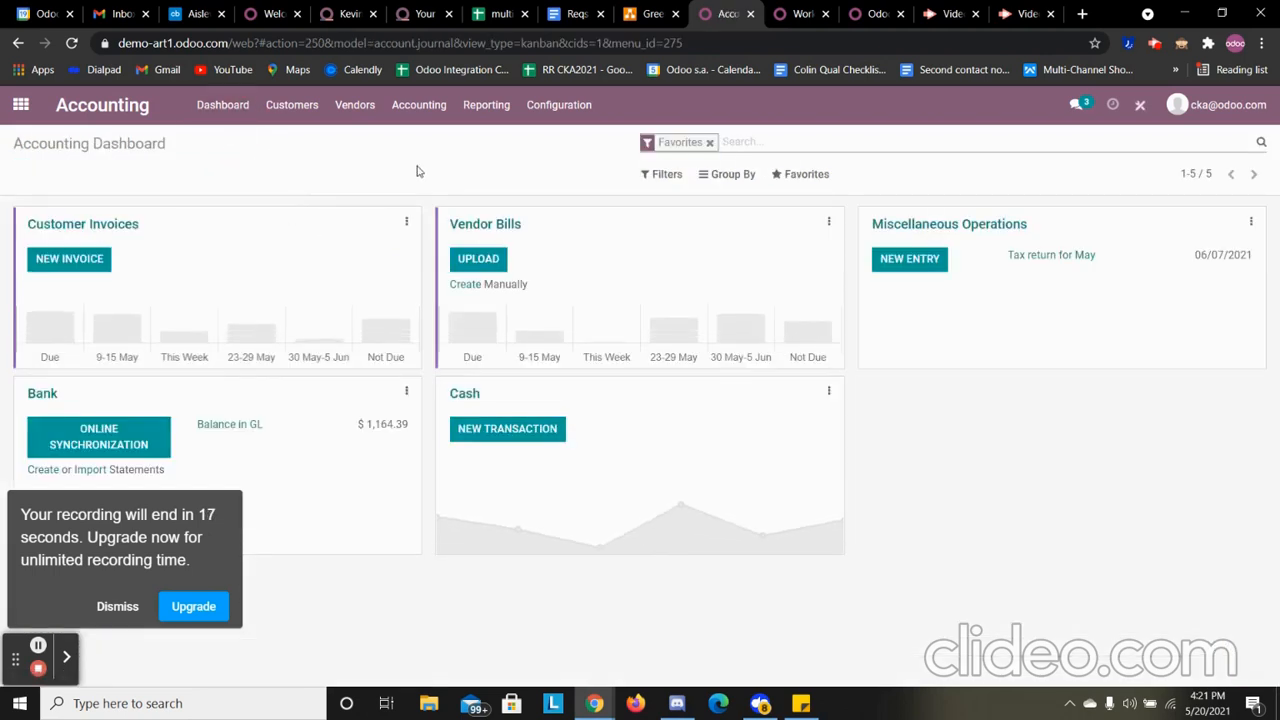